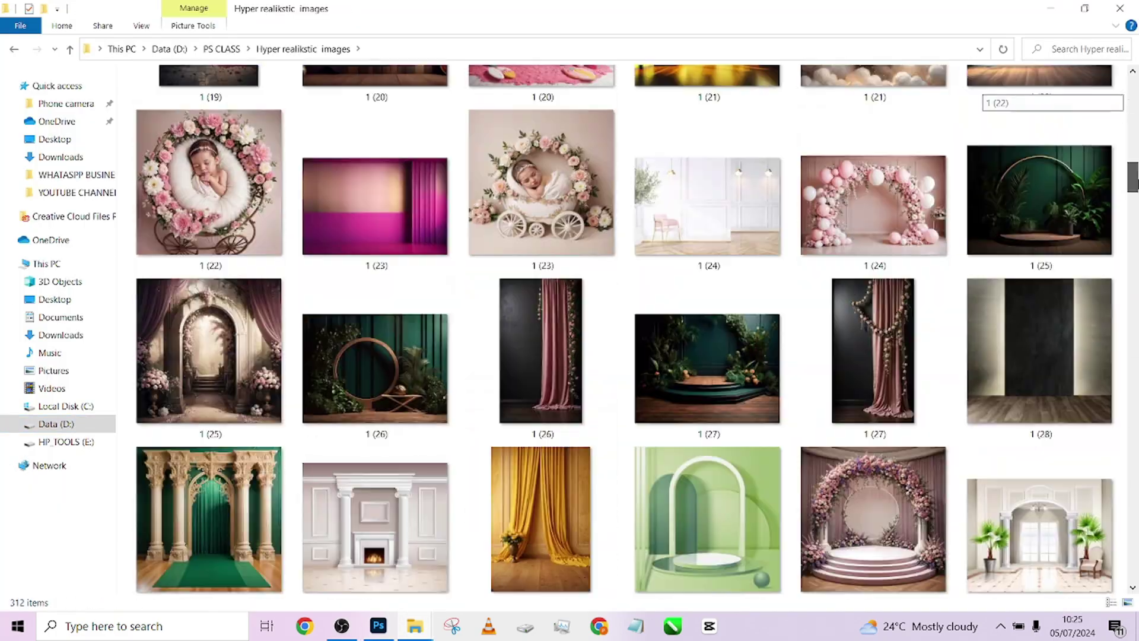
Place the purple-and-yellow studio background image 1 (259) from the Hyper realikstic images folder into the portrait document in Photoshop
left_click_drag(1133, 176, 1132, 429)
scroll(1032, 280, "down", 12)
left_click_drag(528, 338, 354, 617)
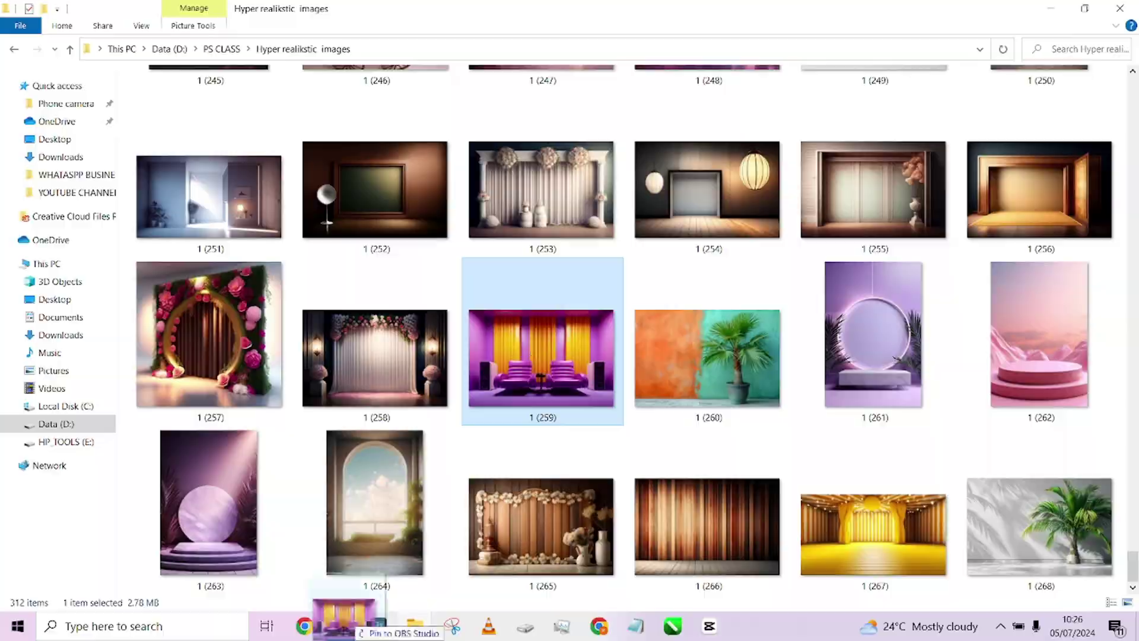
left_click_drag(625, 483, 655, 506)
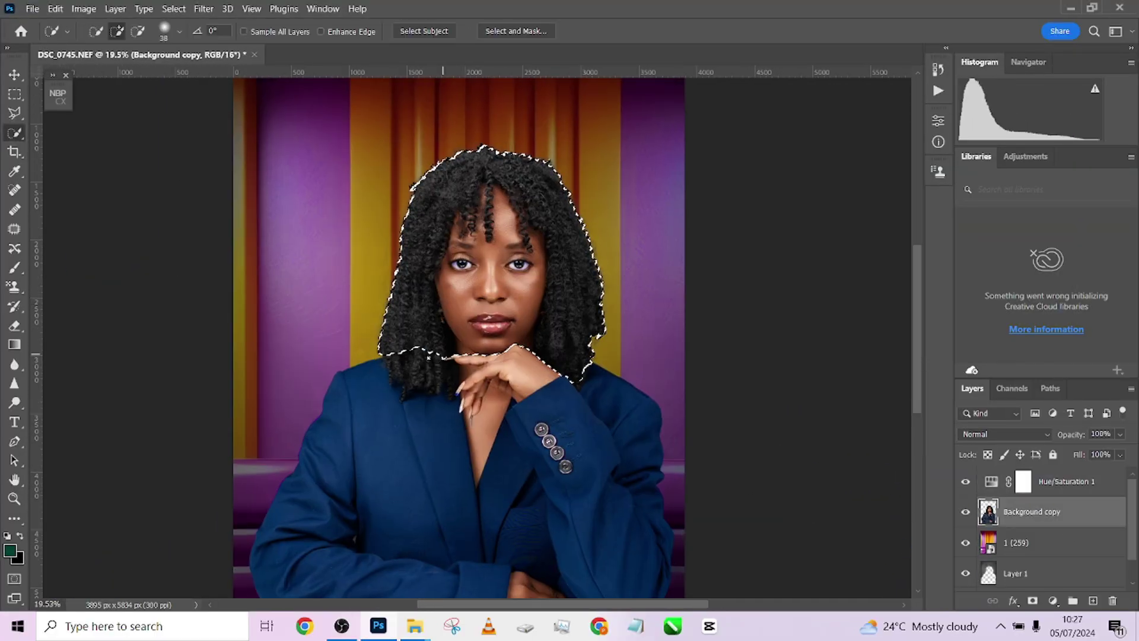
left_click(1053, 600)
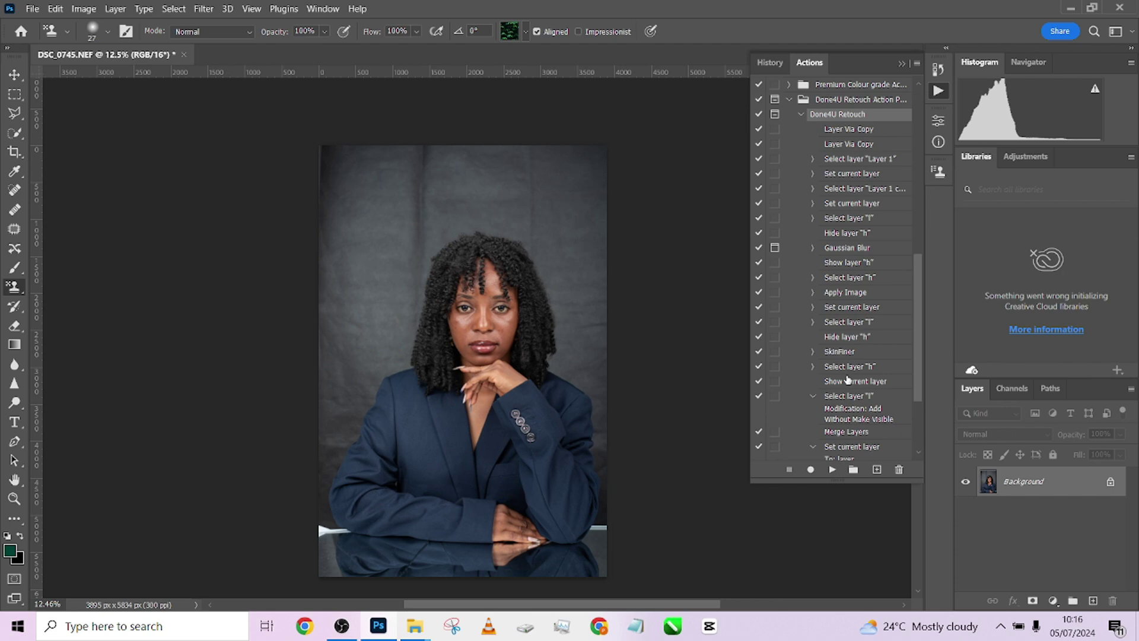
Examine the skin texture and blemishes on the woman's face close up
scroll(599, 262, "up", 10)
left_click_drag(481, 405, 540, 302)
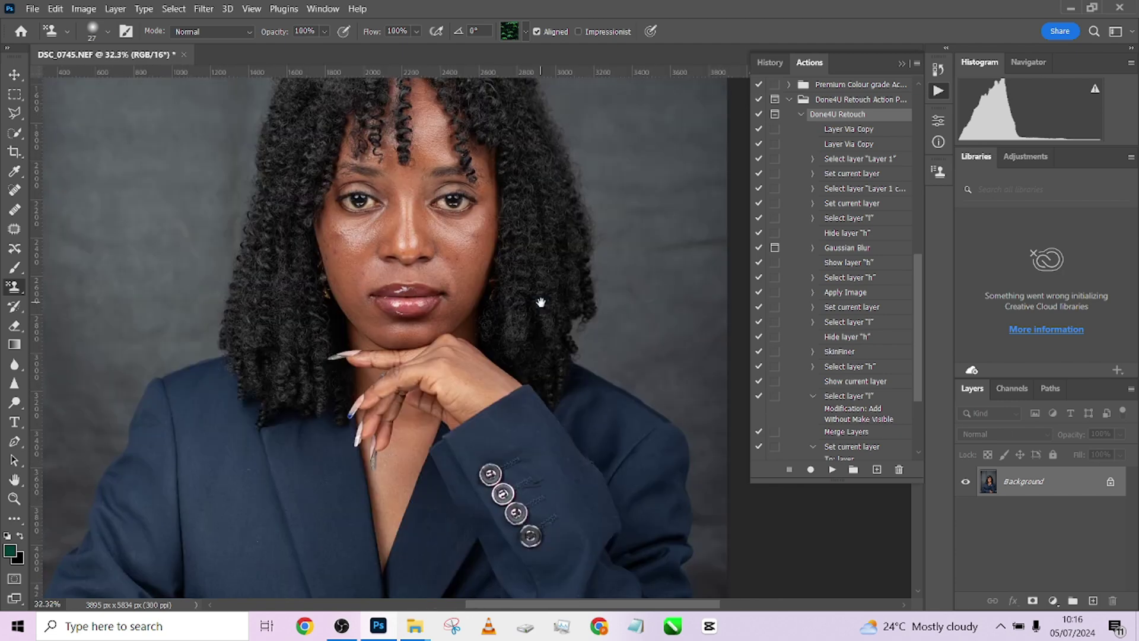
scroll(541, 302, "up", 5)
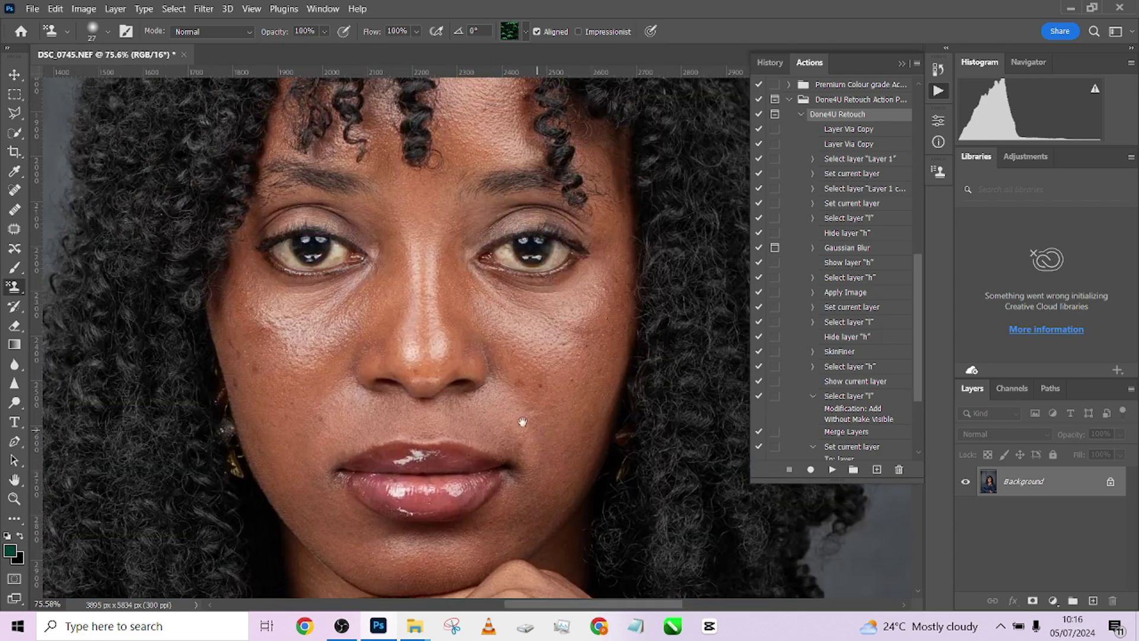
scroll(300, 335, "up", 2)
left_click_drag(443, 409, 453, 354)
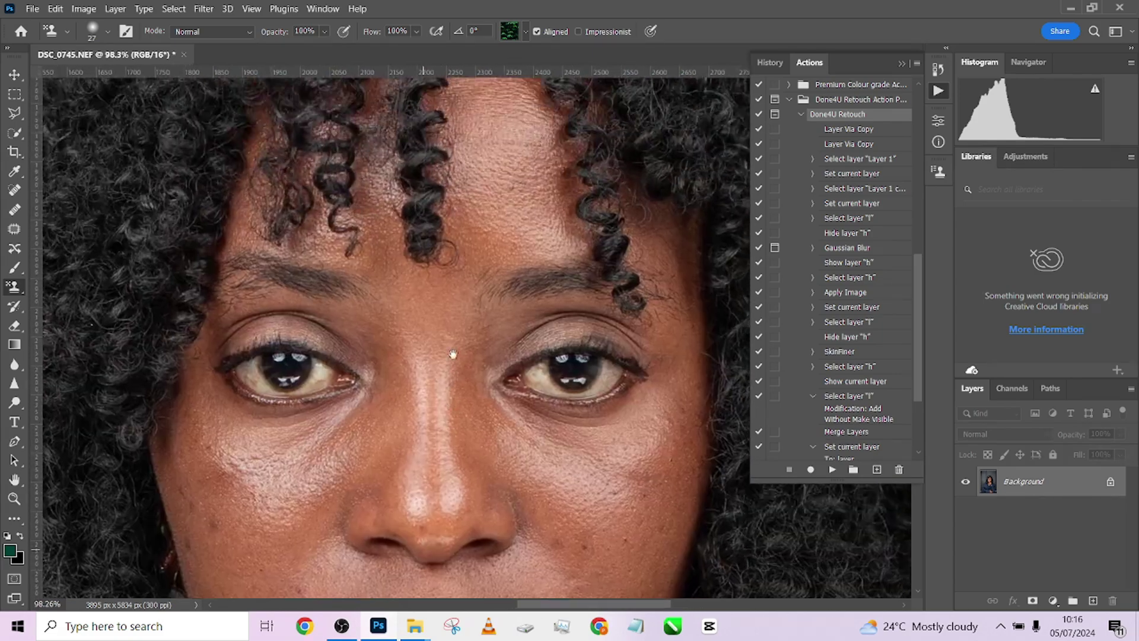
scroll(452, 354, "up", 1)
scroll(452, 367, "down", 2)
scroll(474, 297, "down", 2)
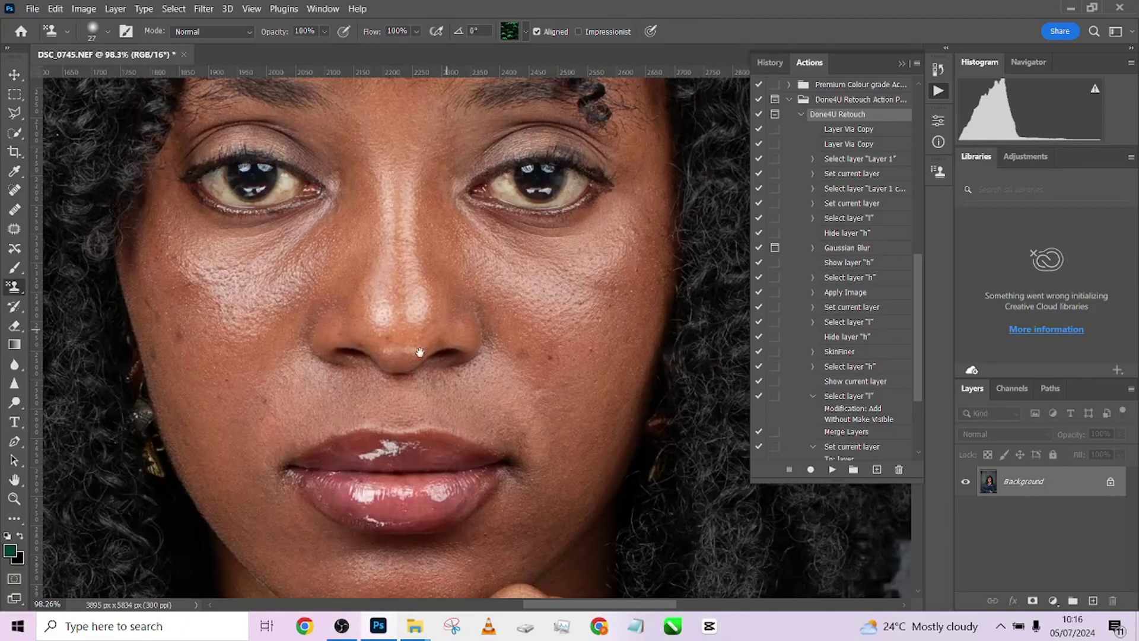
scroll(419, 352, "down", 2)
scroll(474, 332, "down", 4)
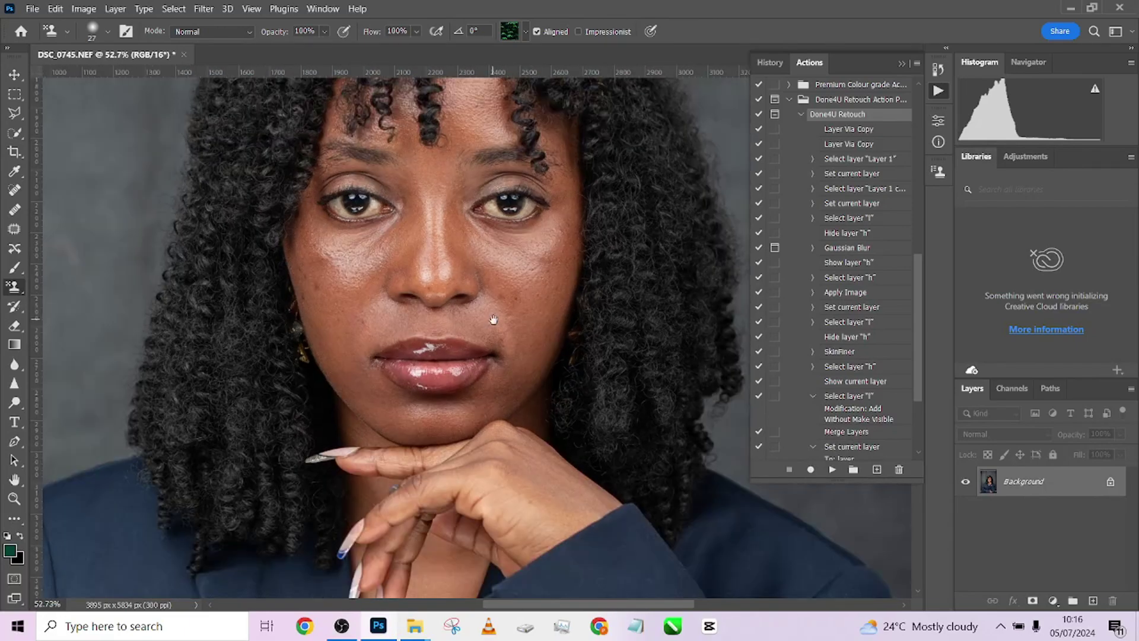
scroll(493, 320, "up", 2)
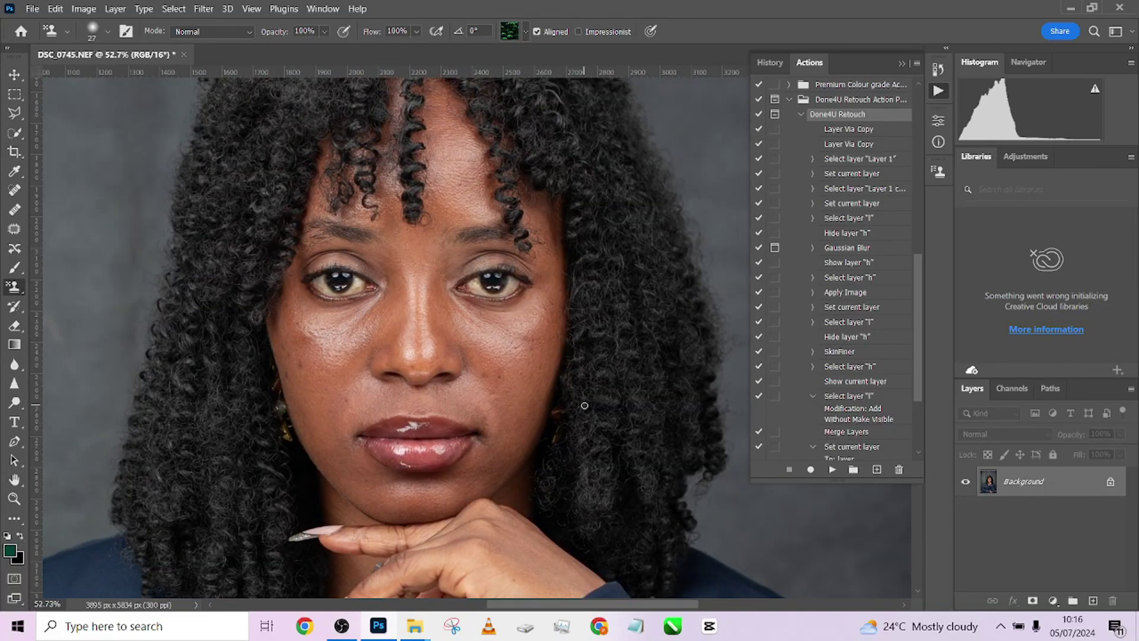
Run the Done4U Retouch action with a Gaussian Blur radius of 0.3 pixels
left_click(832, 470)
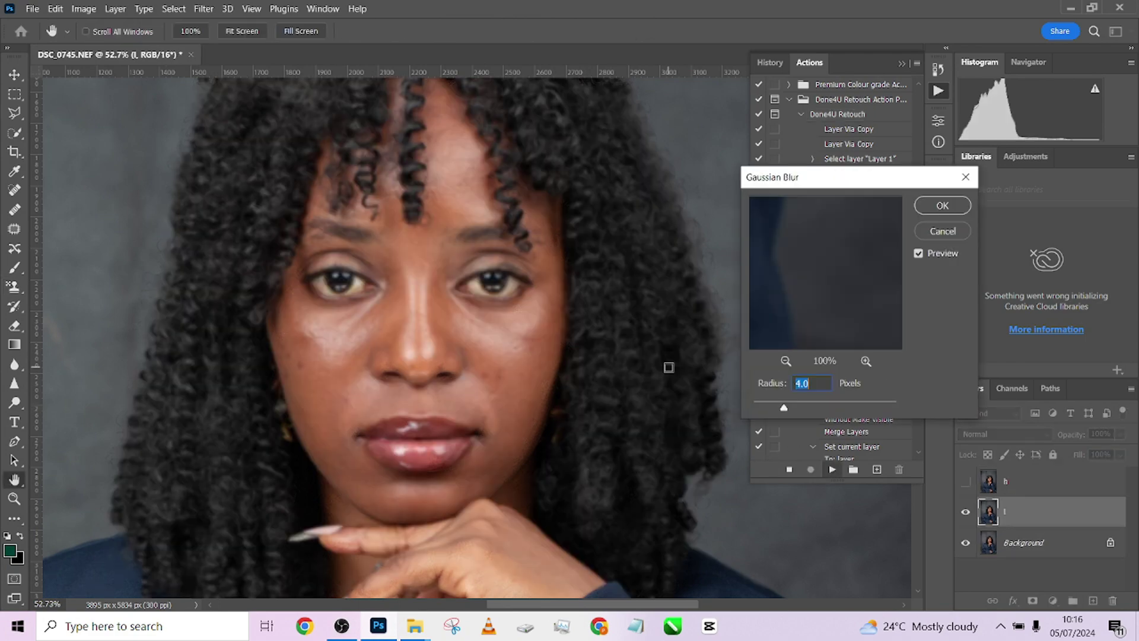
type("0.303.3")
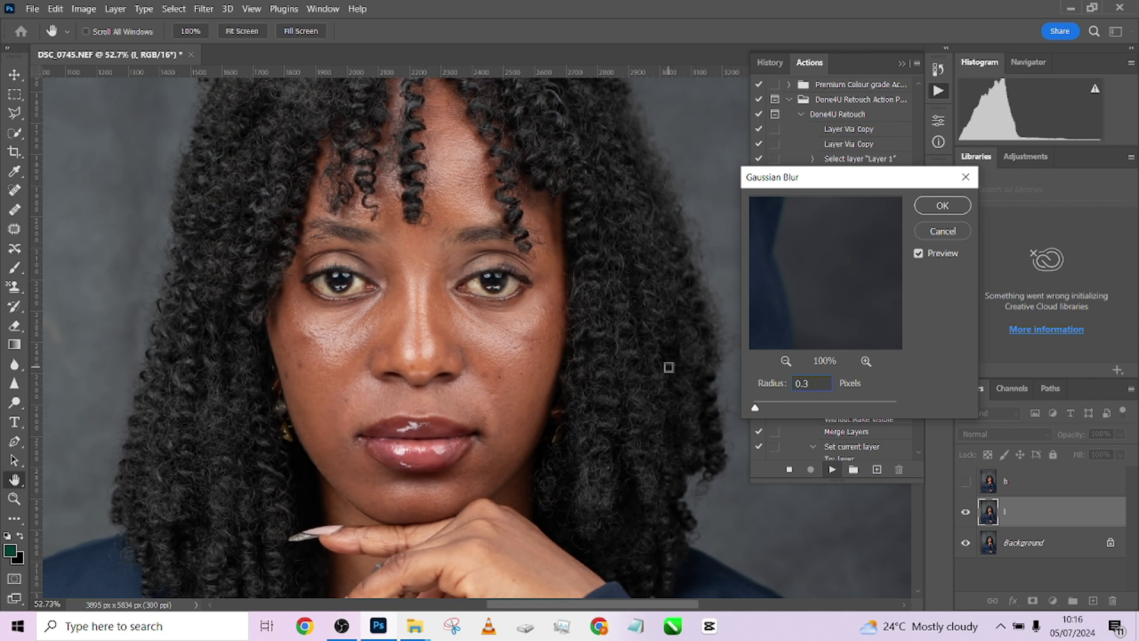
left_click(927, 205)
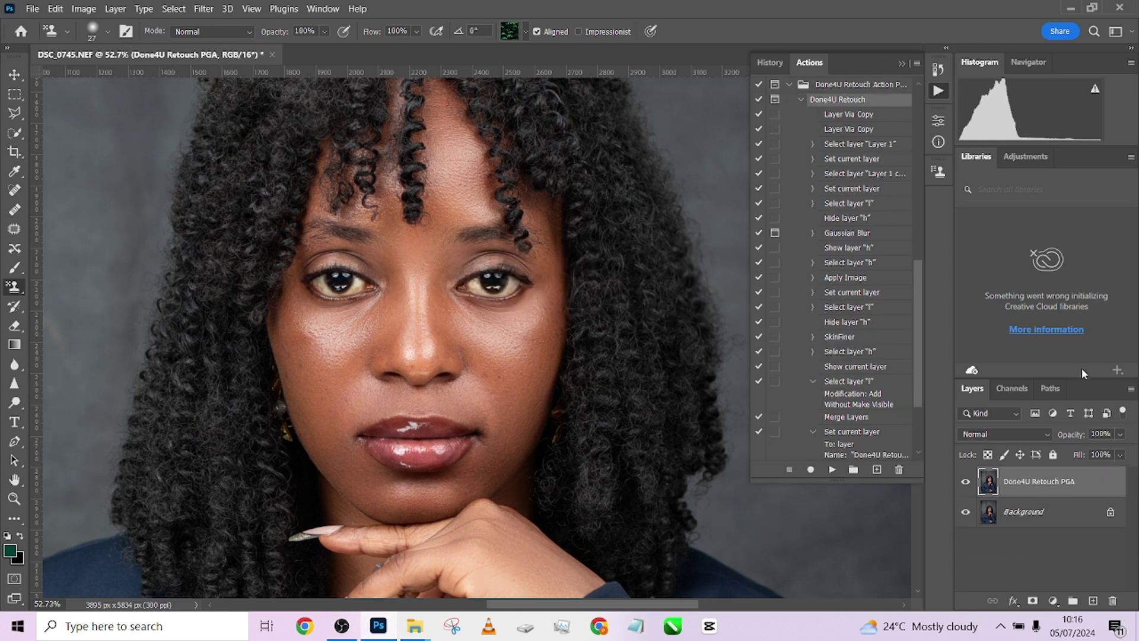
Compare the face with and without the Done4U Retouch PGA layer, both at medium zoom and close up
left_click(966, 484)
left_click(965, 484)
left_click(965, 484)
left_click(966, 484)
scroll(416, 384, "up", 2)
scroll(415, 384, "up", 2)
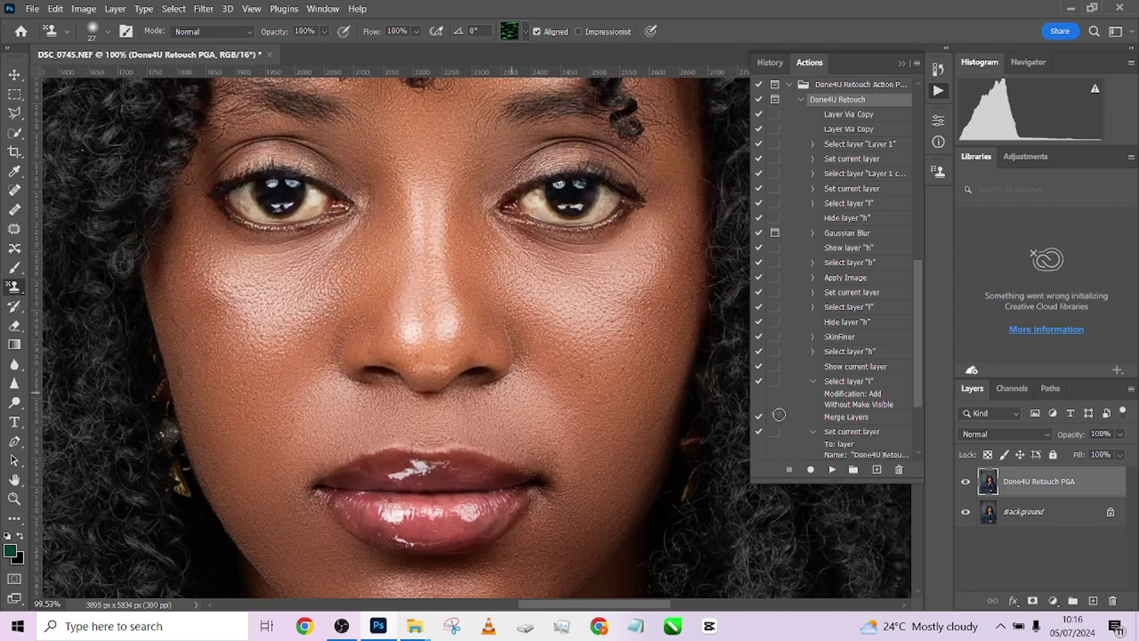
left_click(965, 483)
left_click(965, 483)
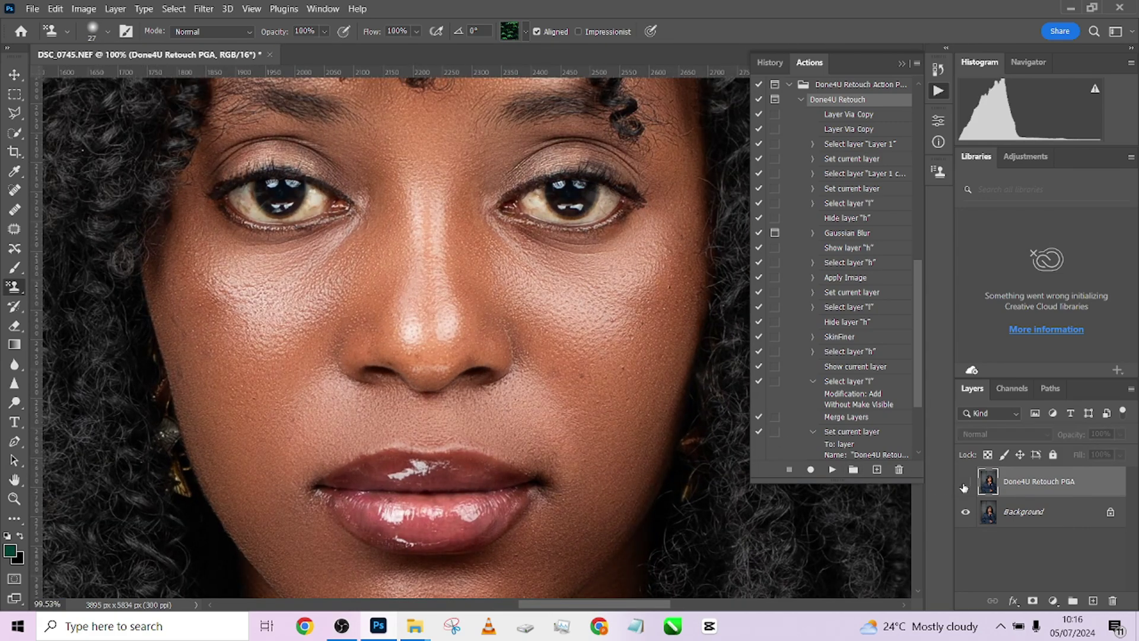
left_click(965, 483)
left_click(965, 483)
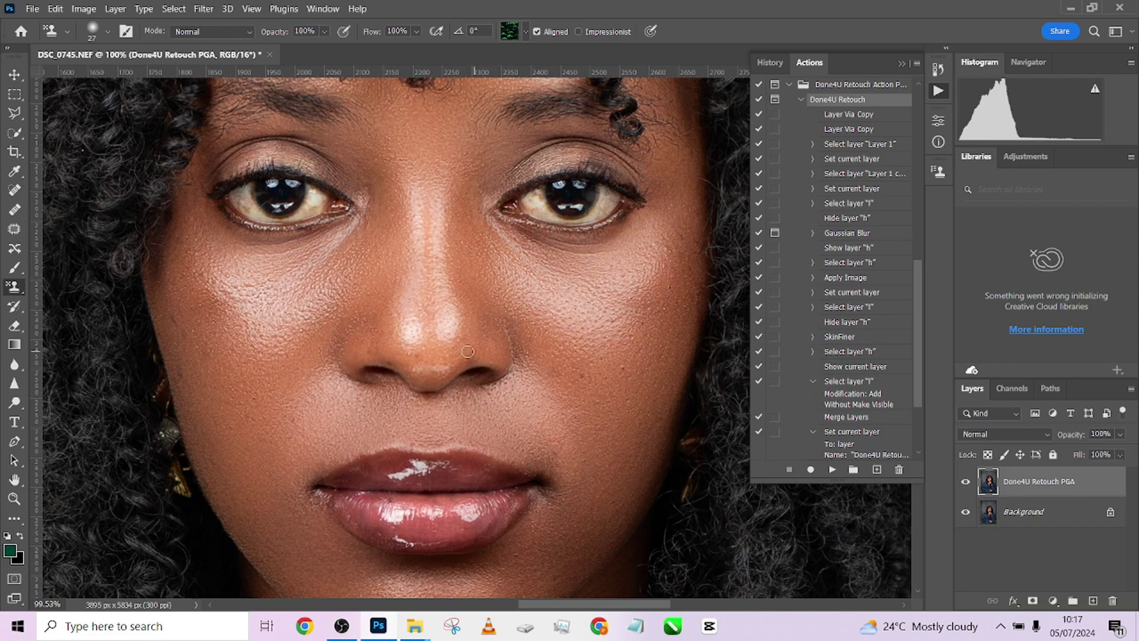
Delete the Done4U Retouch PGA layer and rerun the Done4U Retouch action with a Gaussian Blur radius of 0.1 pixels
scroll(467, 352, "down", 3)
left_click_drag(1081, 494, 1111, 599)
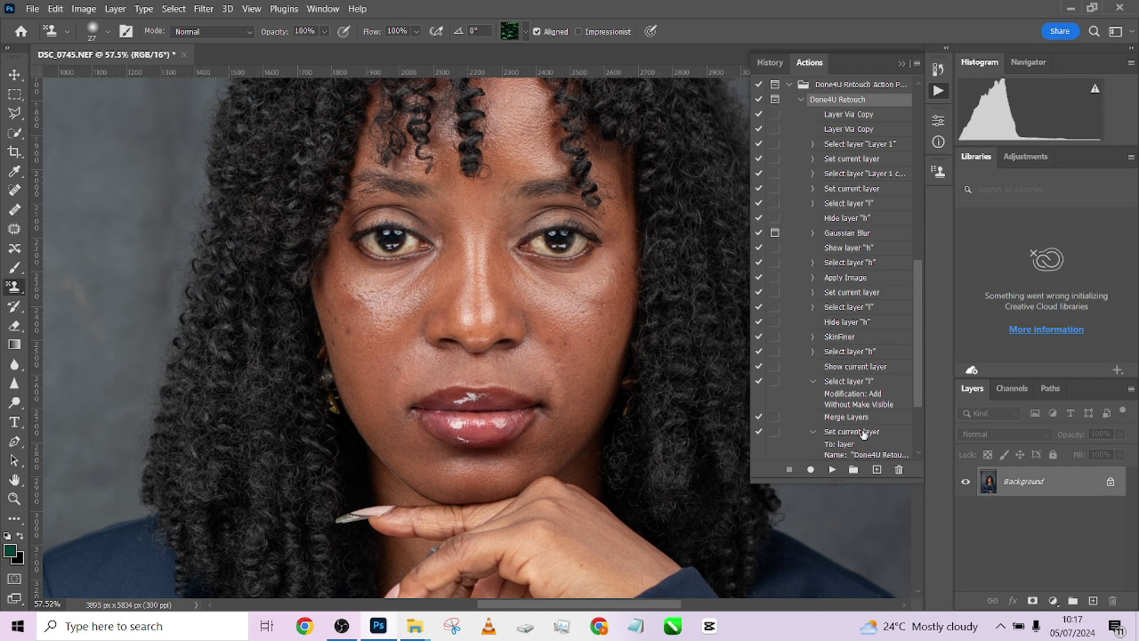
left_click(832, 469)
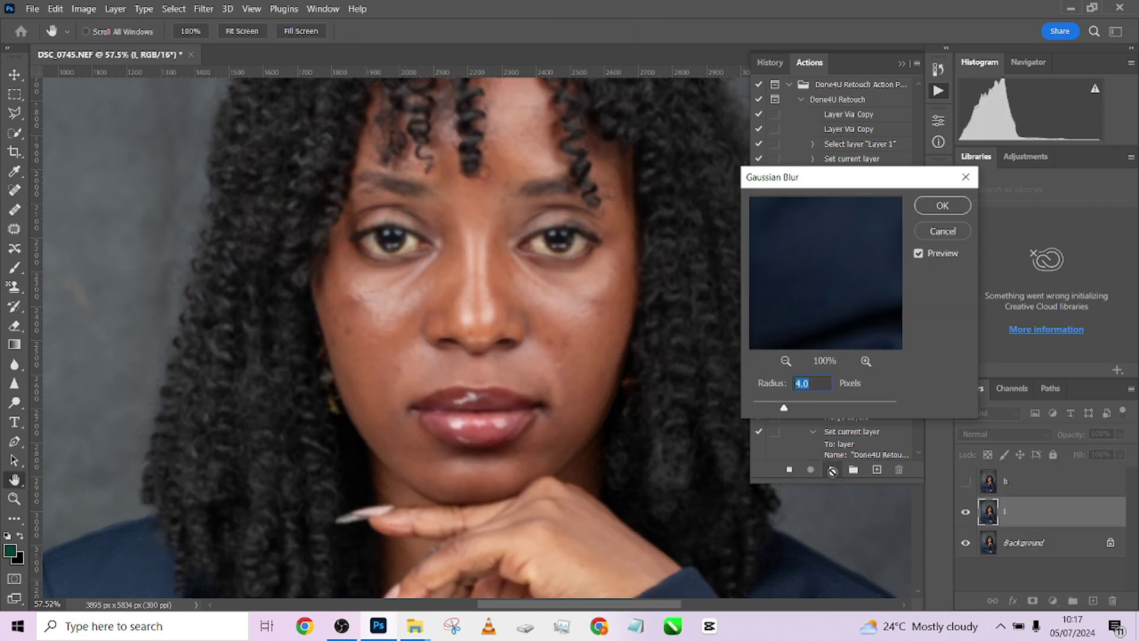
type("0.1")
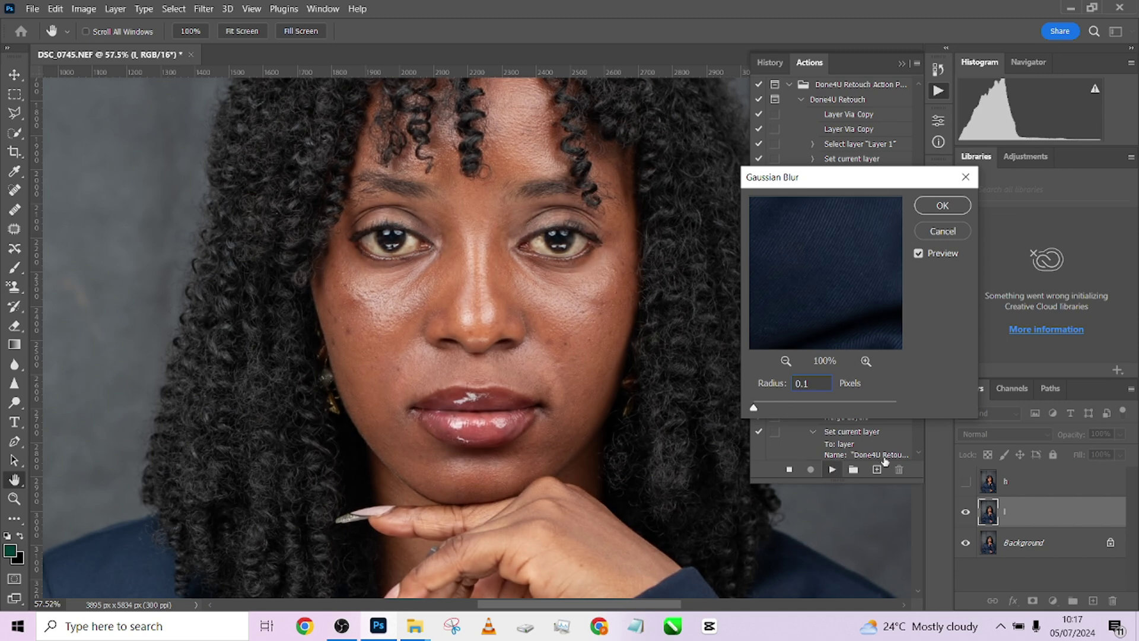
left_click(942, 205)
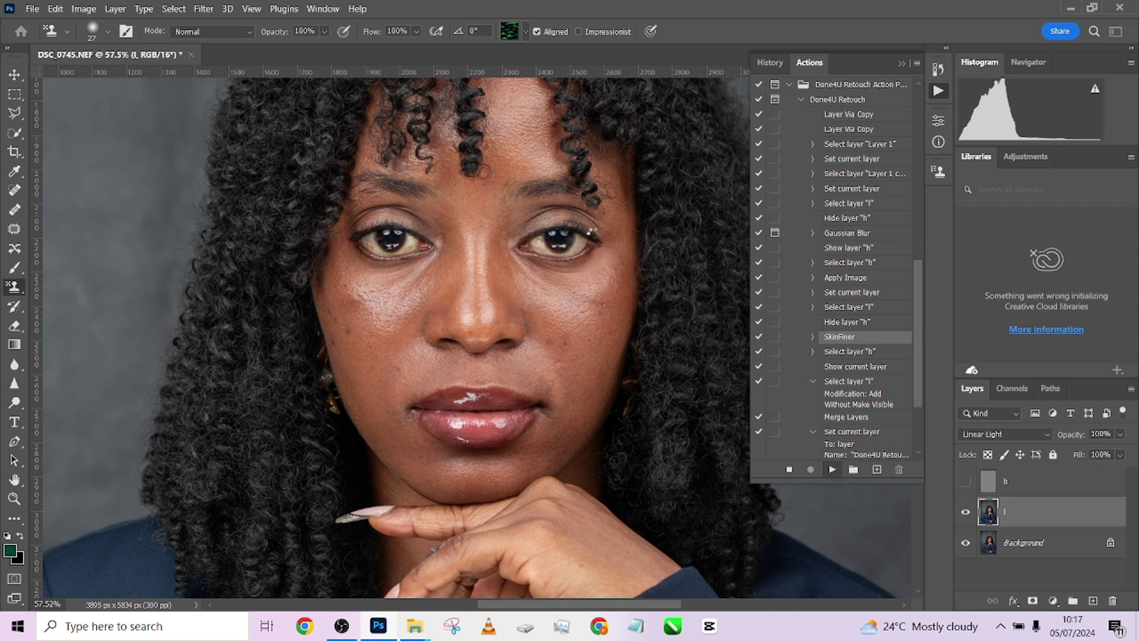
Check the new skin retouch on the face by toggling the Done4U Retouch PGA layer's visibility
left_click(961, 487)
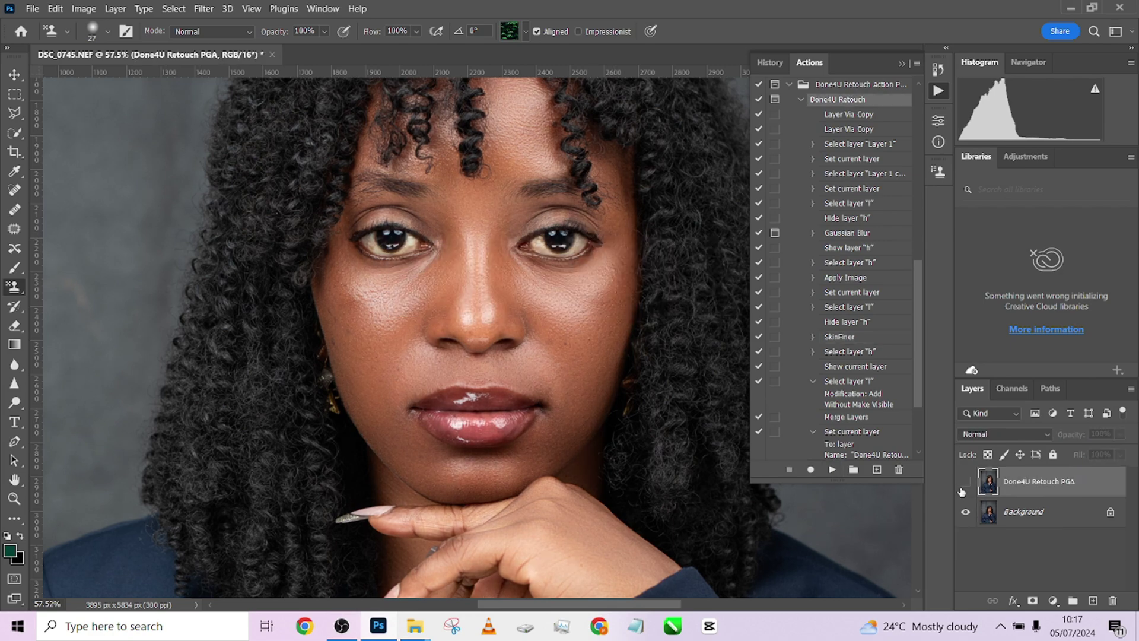
left_click(961, 488)
left_click(963, 488)
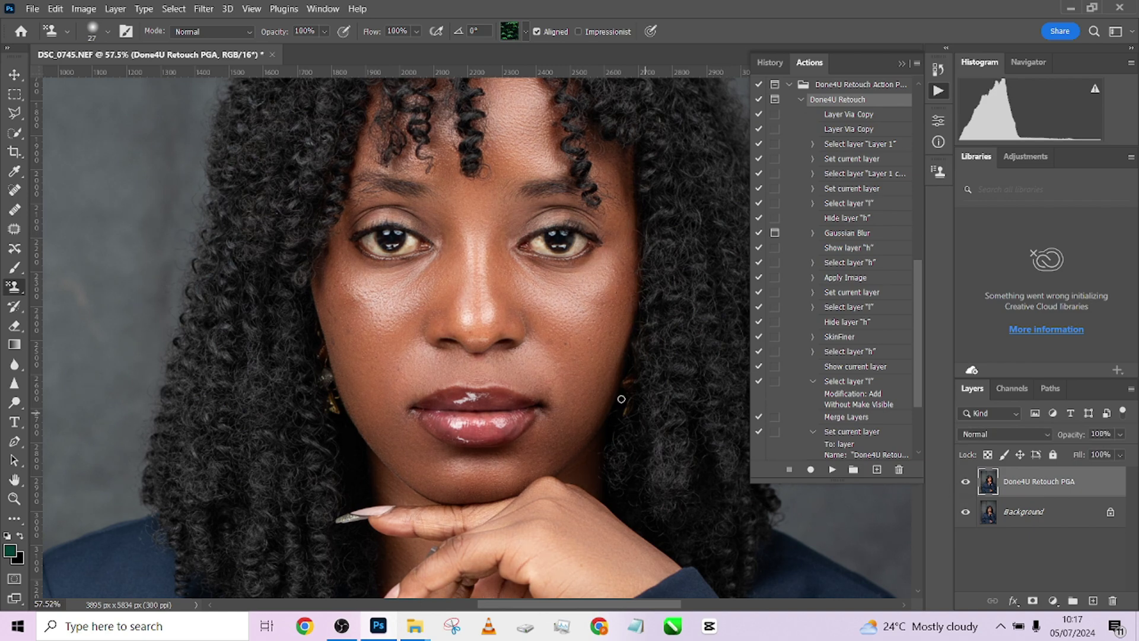
scroll(621, 398, "up", 2)
scroll(535, 426, "up", 1)
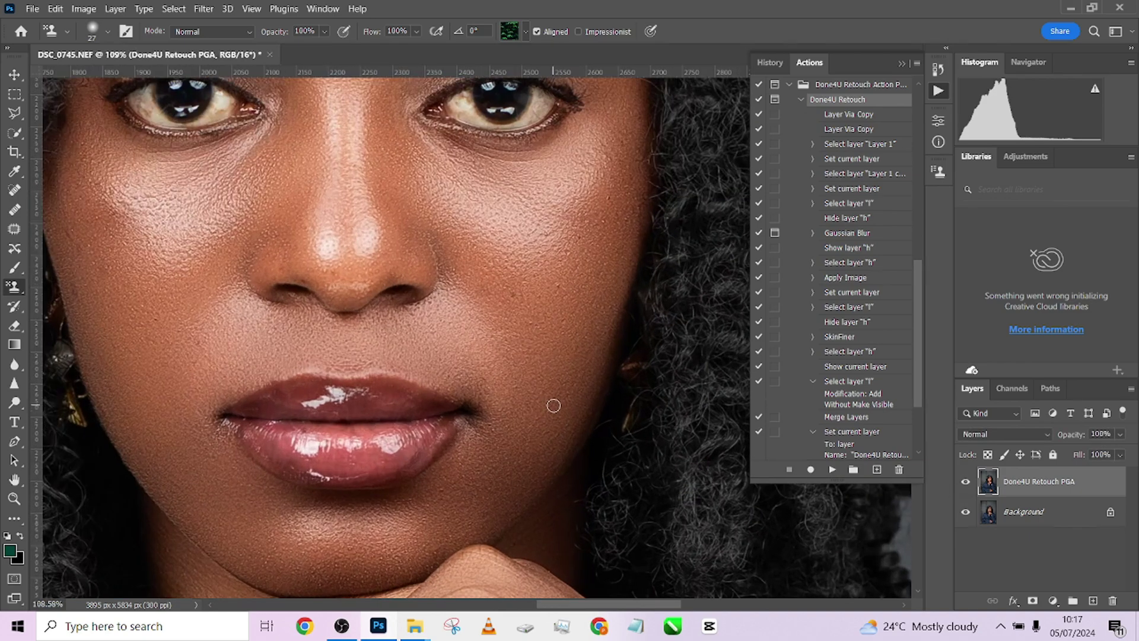
left_click(964, 484)
left_click(965, 483)
scroll(582, 411, "down", 5)
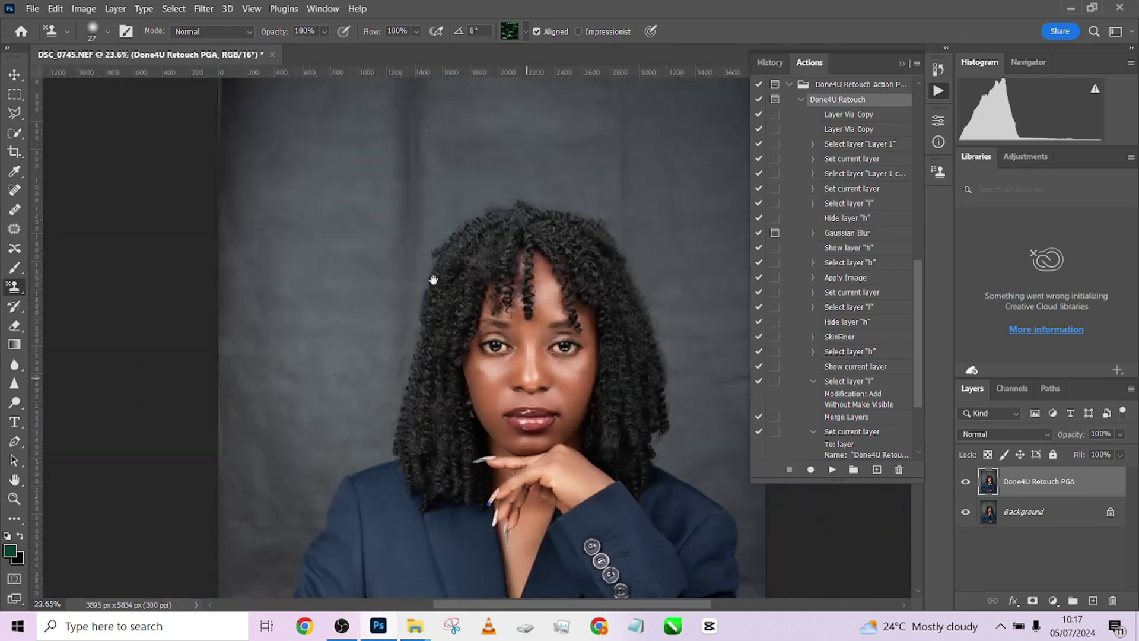
scroll(433, 279, "down", 3)
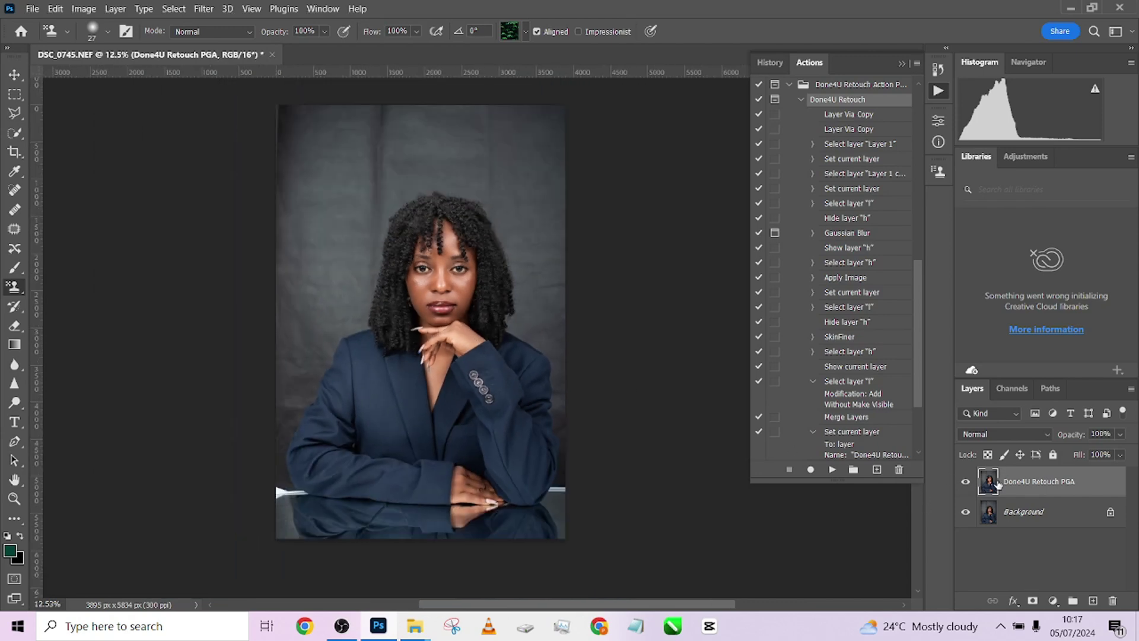
Compare the whole portrait with and without the retouch layer and flatten the image
left_click(965, 483)
left_click(965, 483)
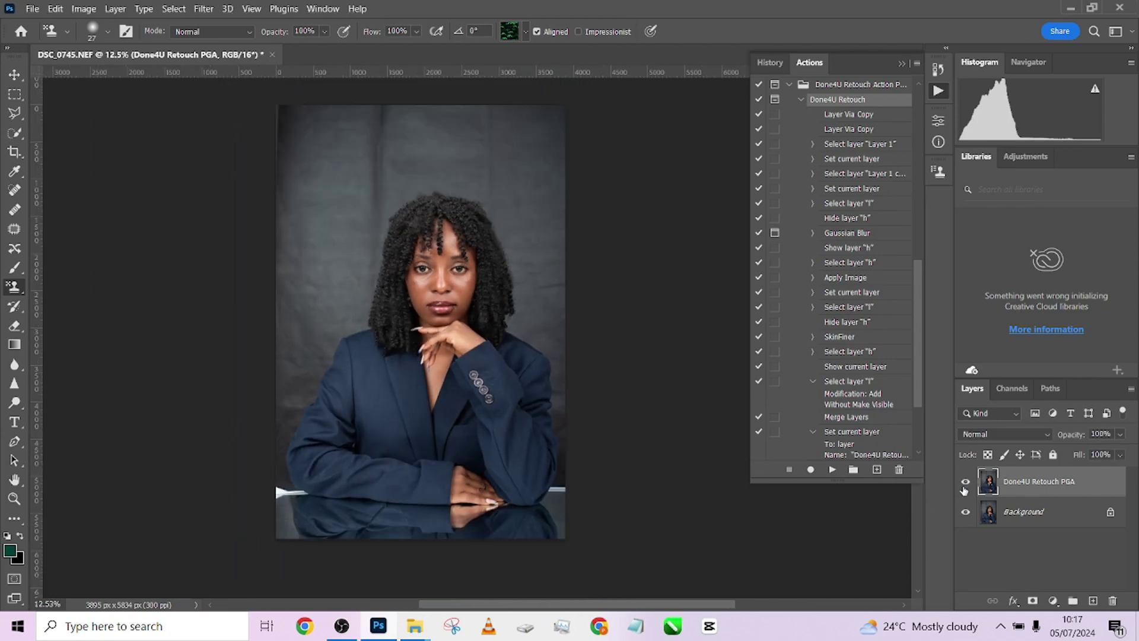
right_click(1042, 517)
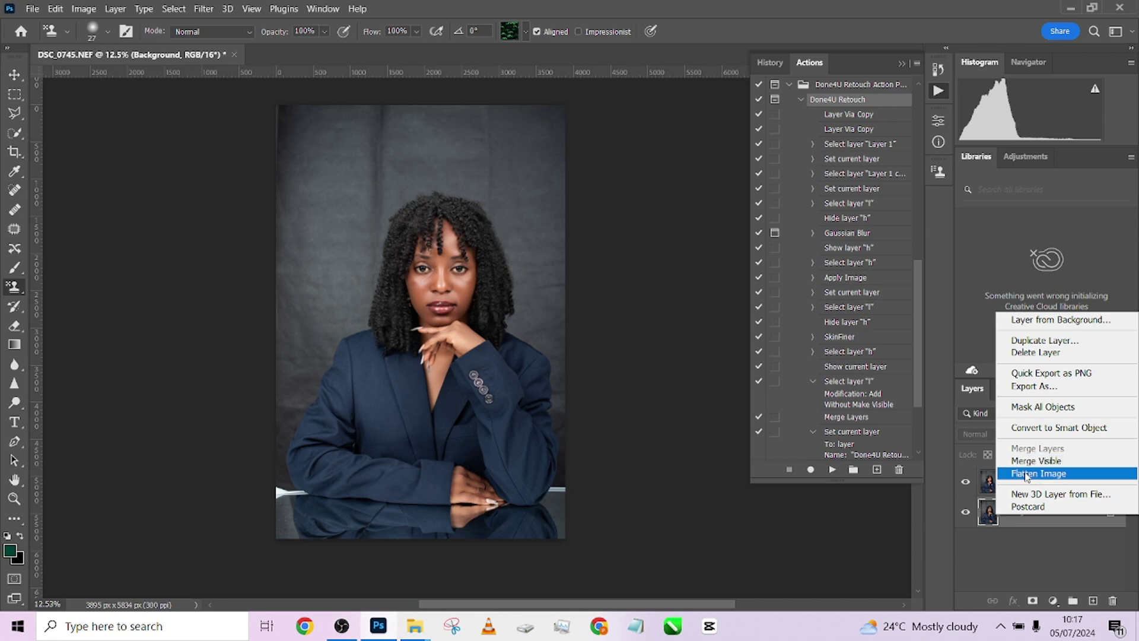
key("Escape")
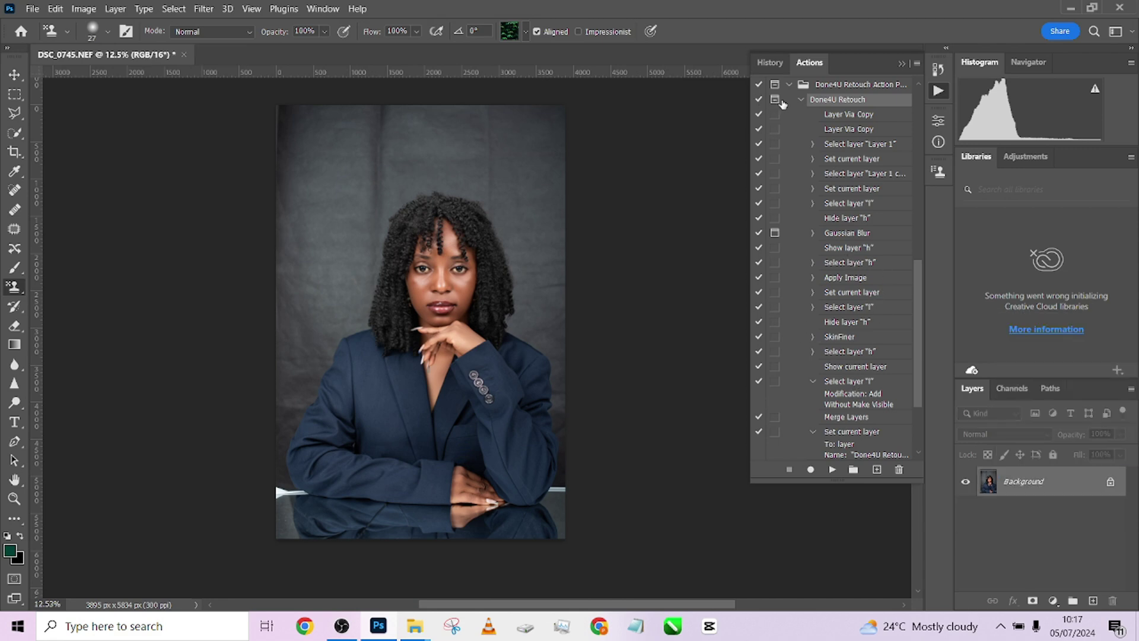
Collapse the Done4U Retouch action and run the AUTO D&B | PGA action on the flattened portrait
left_click(801, 100)
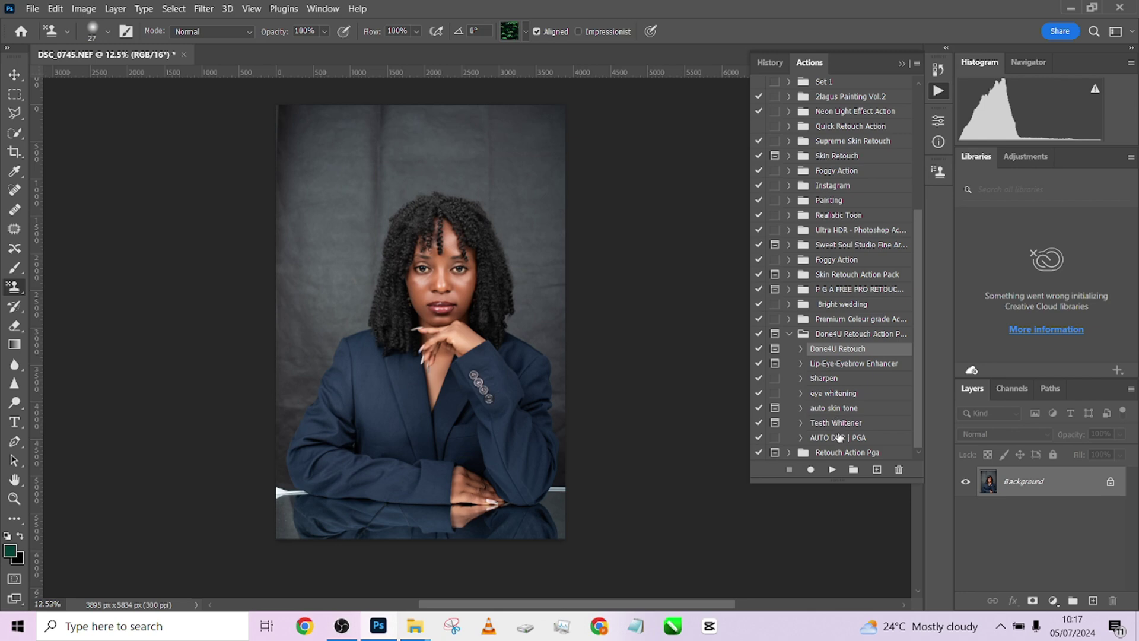
left_click(819, 437)
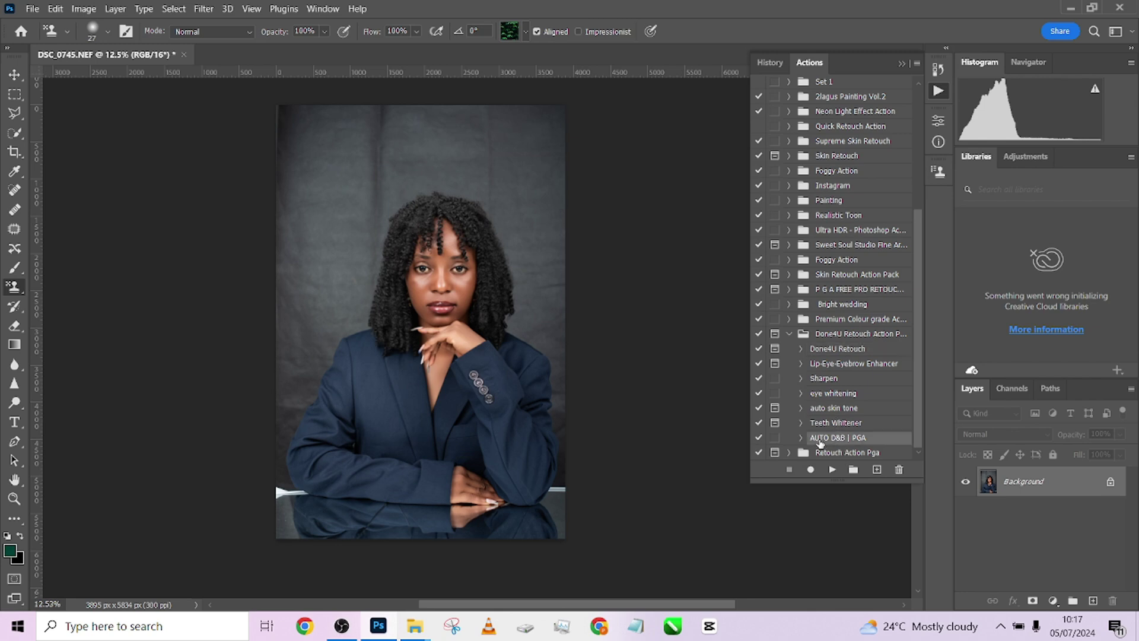
left_click(832, 468)
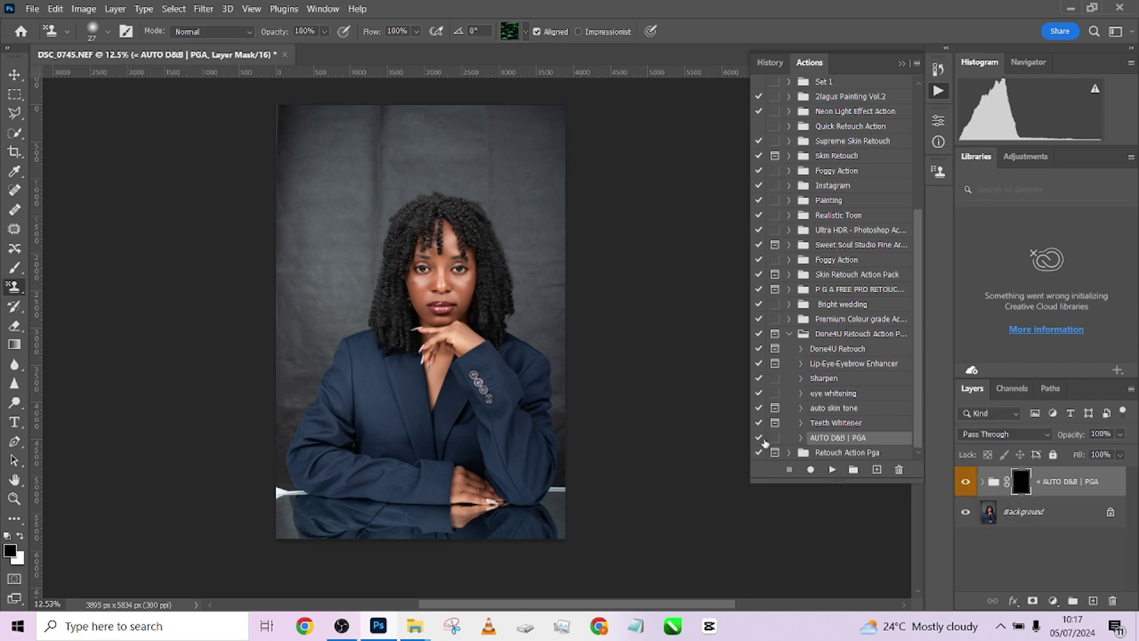
Reveal the dodge-and-burn effect on the face by painting the group's mask white with a large soft brush
key("b")
scroll(468, 300, "up", 10)
right_click(474, 287, "alt")
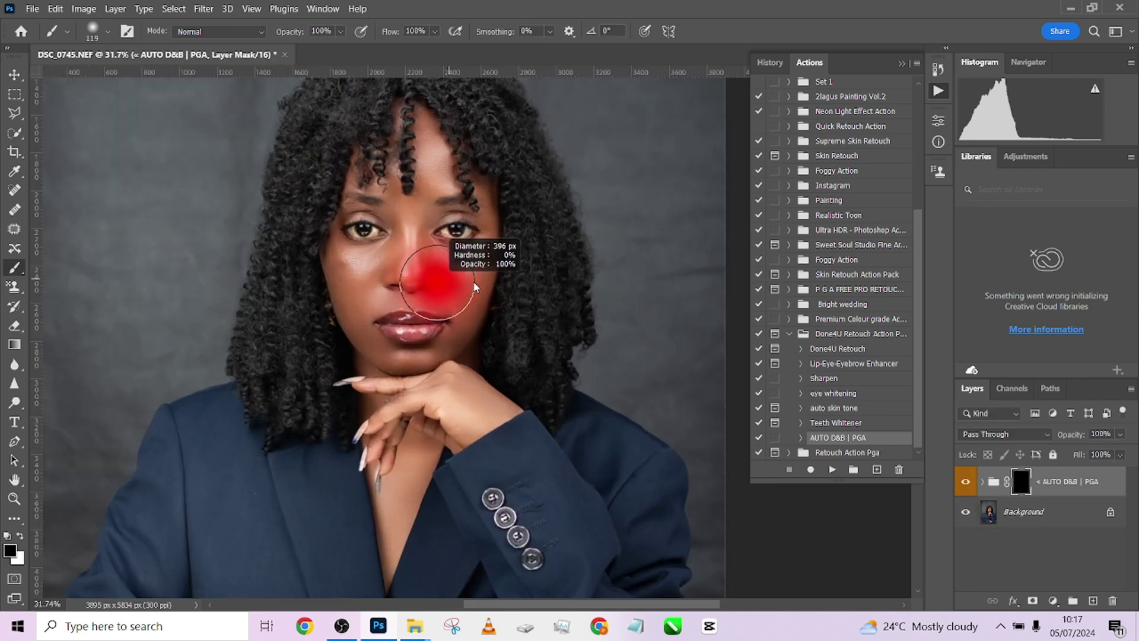
mouse_move(474, 287)
left_mouse_down()
mouse_move(452, 179)
mouse_move(431, 159)
mouse_move(420, 181)
mouse_move(387, 175)
mouse_move(373, 226)
mouse_move(382, 261)
mouse_move(463, 245)
mouse_move(474, 297)
mouse_move(451, 354)
mouse_move(412, 342)
mouse_move(417, 375)
left_mouse_up()
key("x")
Paint the dodge-and-burn mask white over the neck and hands with a soft 431 px brush
right_click(417, 374, "alt")
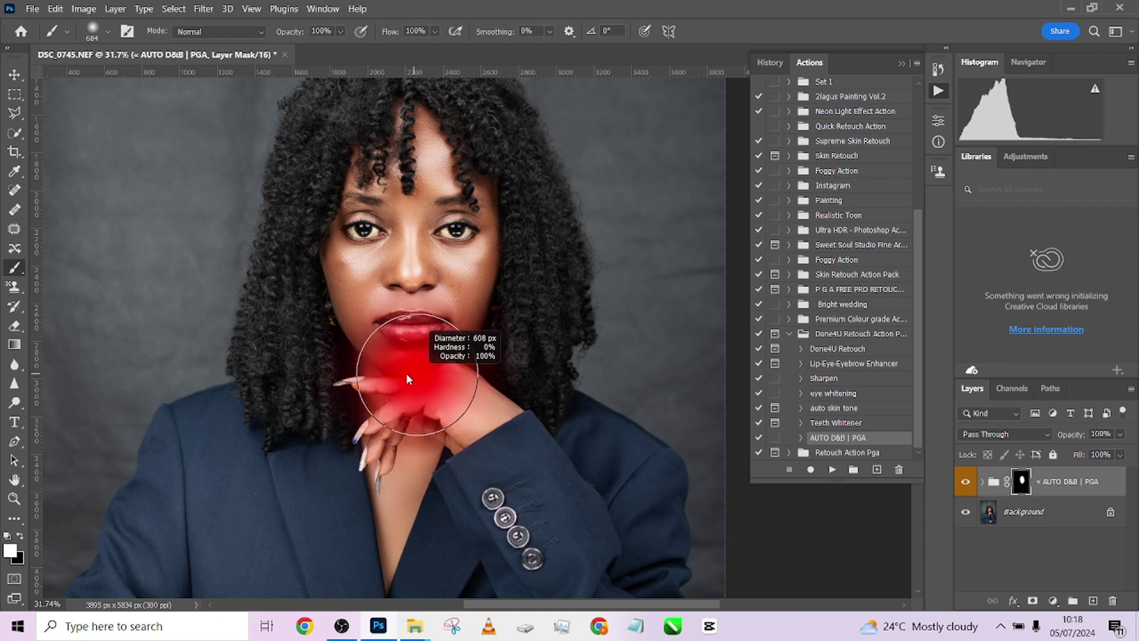
scroll(408, 379, "down", 3)
right_click(407, 379, "alt")
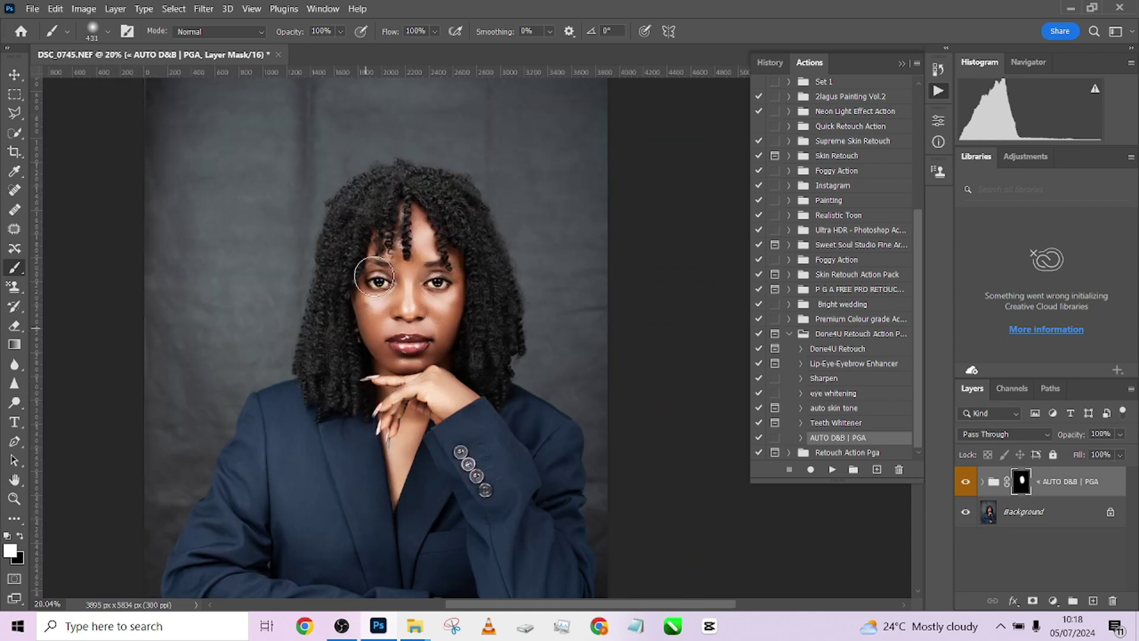
scroll(463, 409, "down", 3)
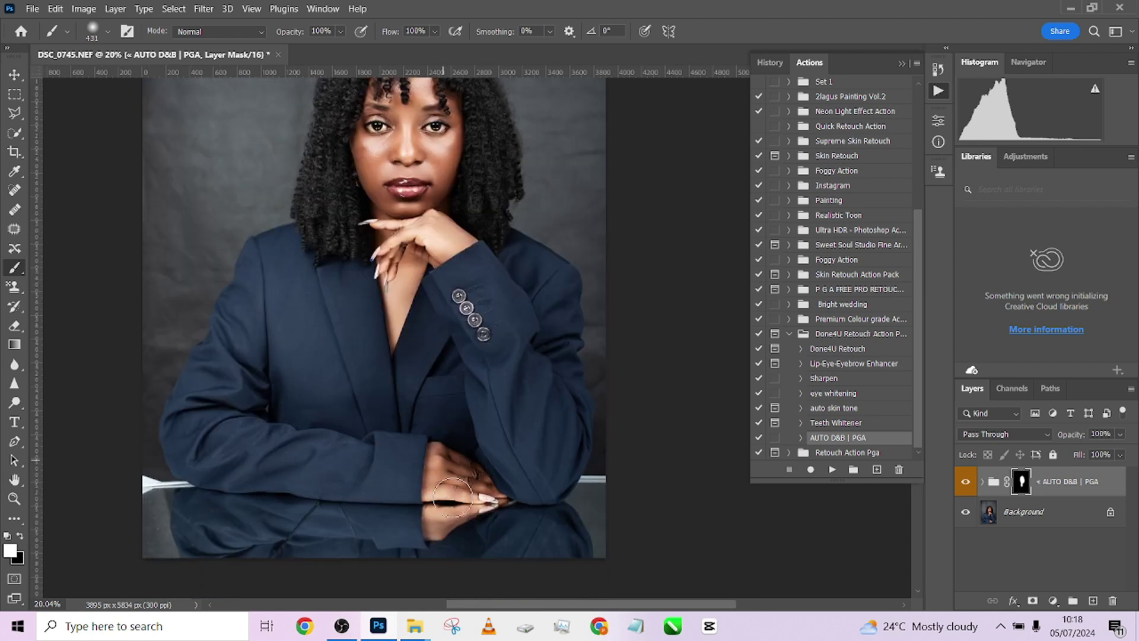
Lower the AUTO D&B | PGA group's opacity to 24% and compare the portrait with and without it
scroll(453, 497, "up", 3)
left_click(1120, 435)
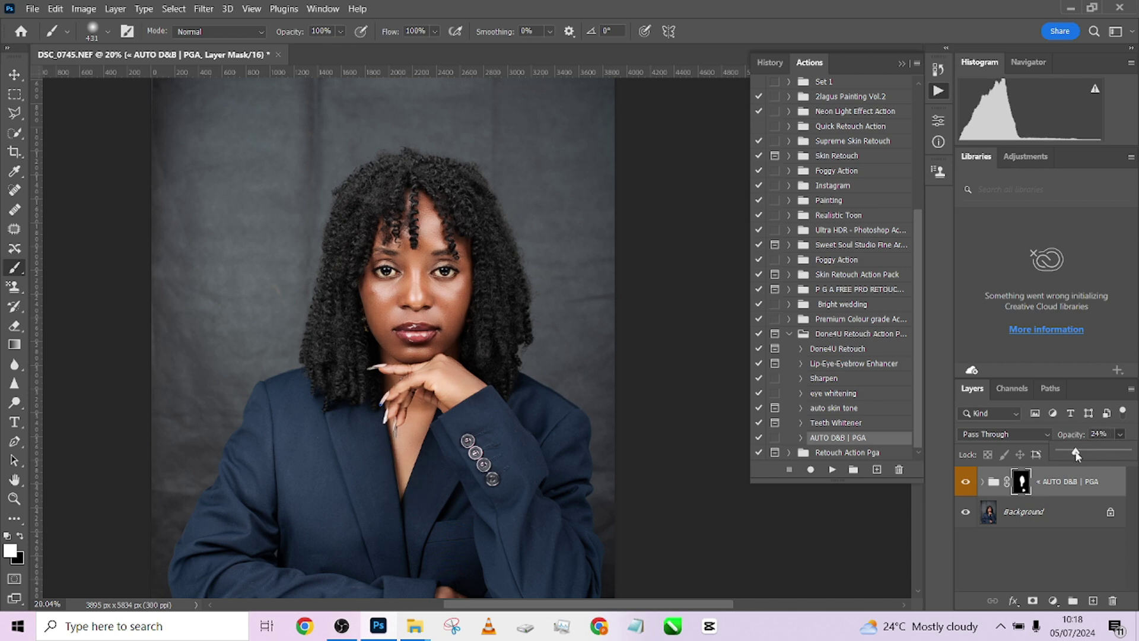
left_click(966, 484)
left_click(966, 484)
left_click(966, 483)
left_click(967, 485)
Flatten the image and run the auto skin tone action, accepting its brown gradient map
right_click(1040, 527)
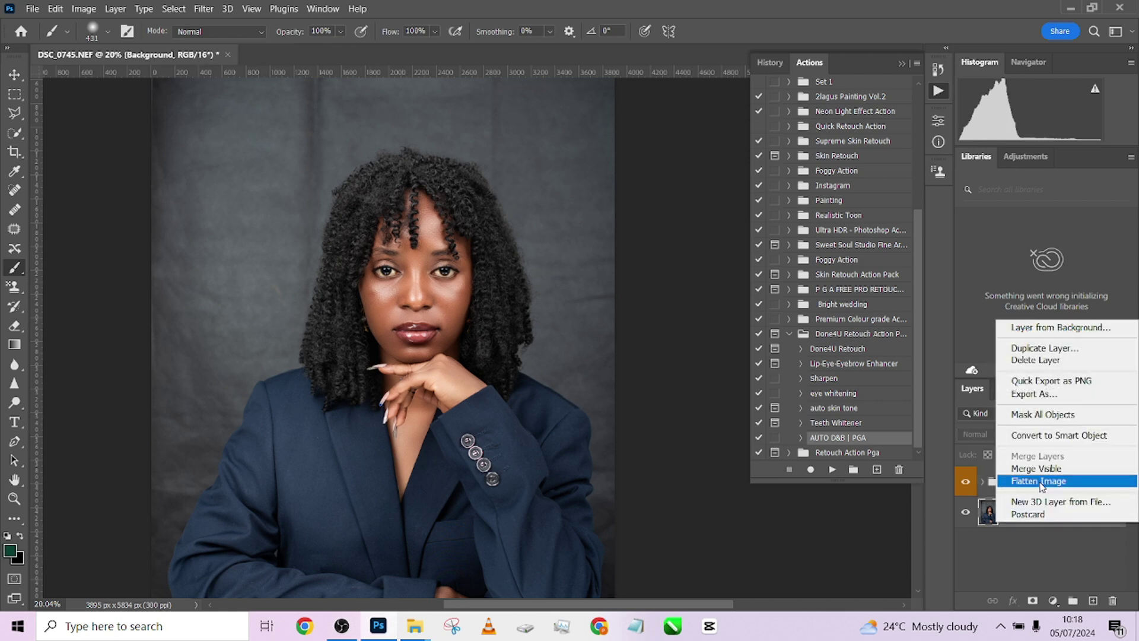
left_click(1035, 485)
key("ctrl+0")
scroll(532, 228, "down", 1)
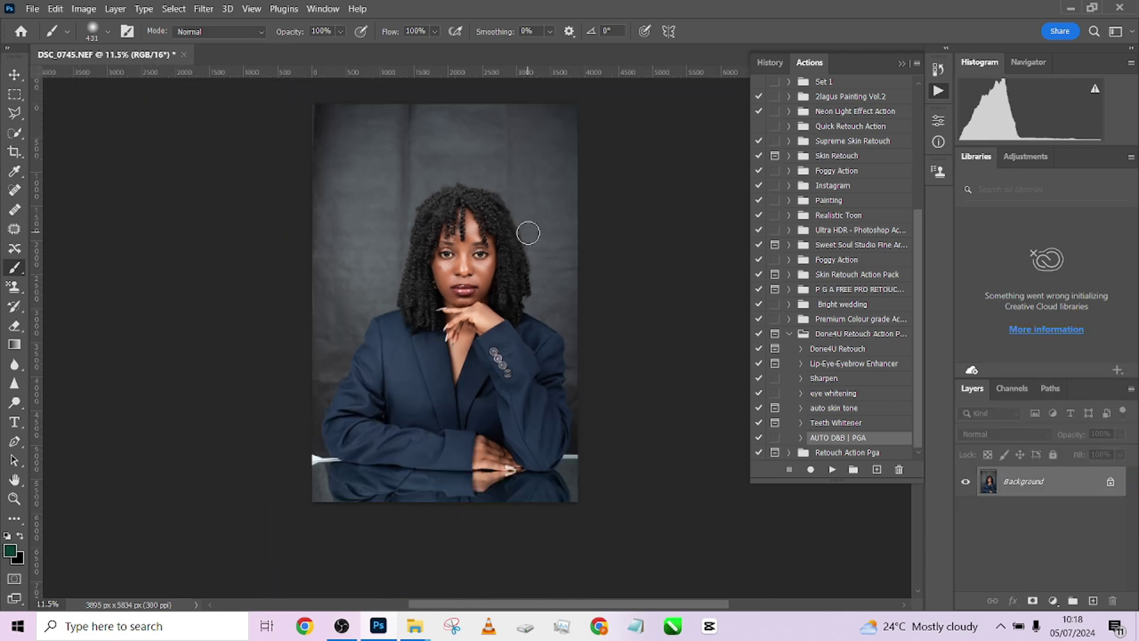
left_click(829, 408)
left_click(832, 470)
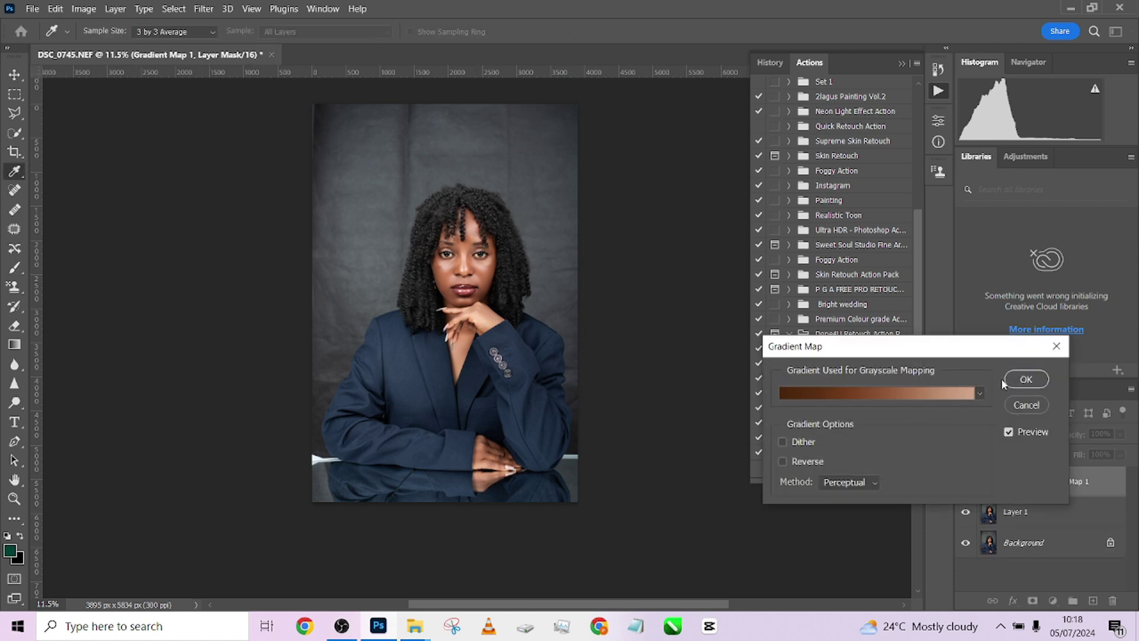
left_click(1026, 379)
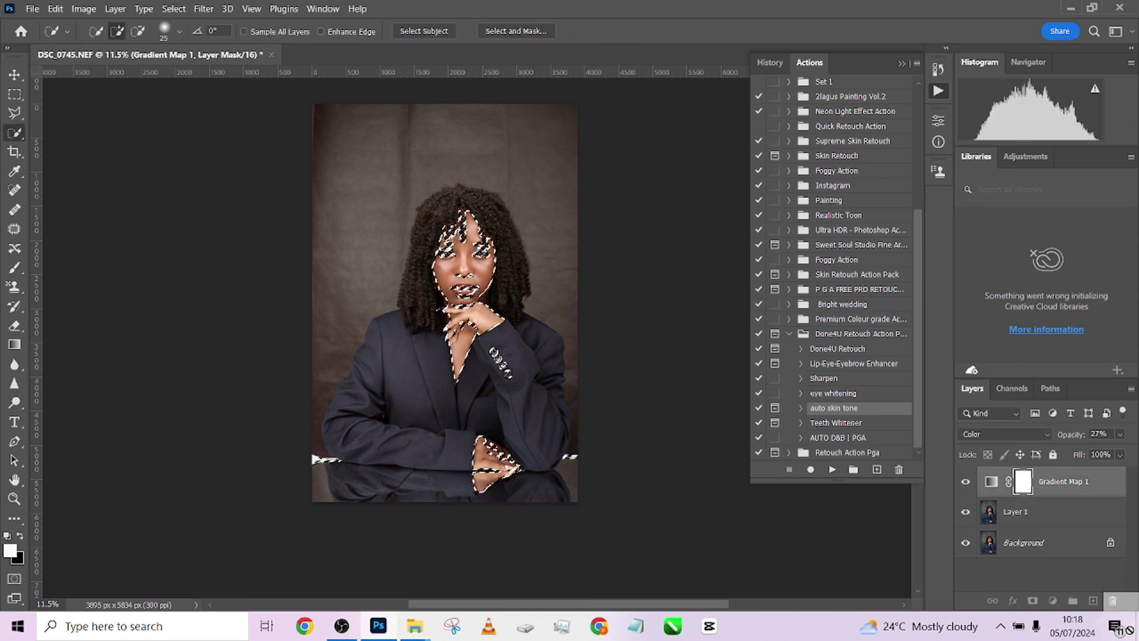
Replace the Gradient Map 1 layer's mask with one made from the active skin selection
left_click(1113, 601)
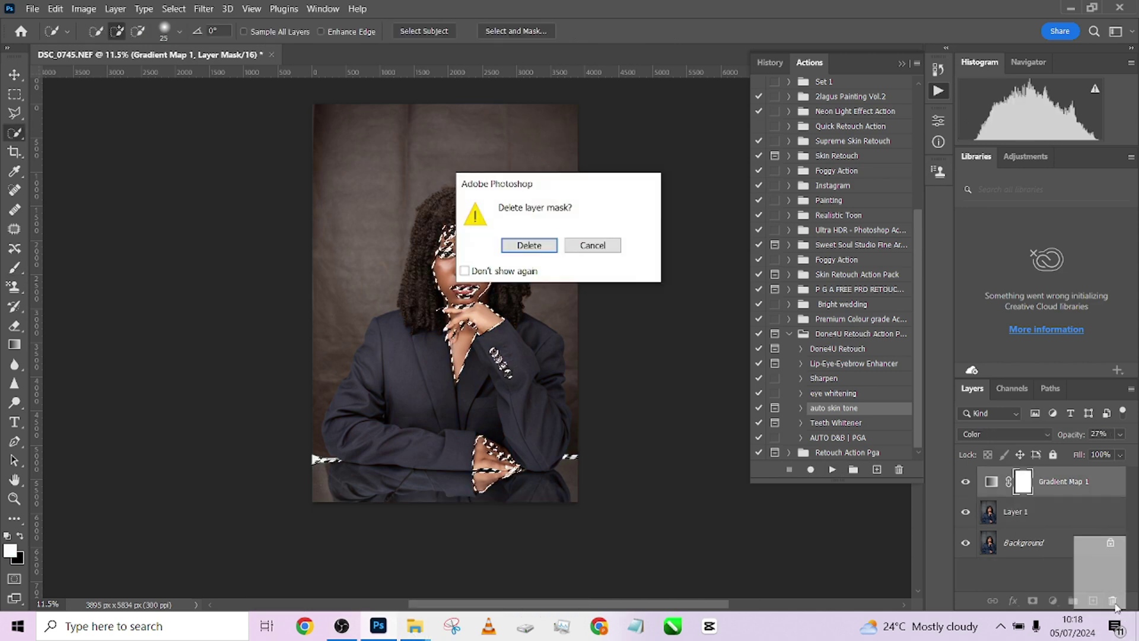
left_click(528, 245)
left_click(1033, 601)
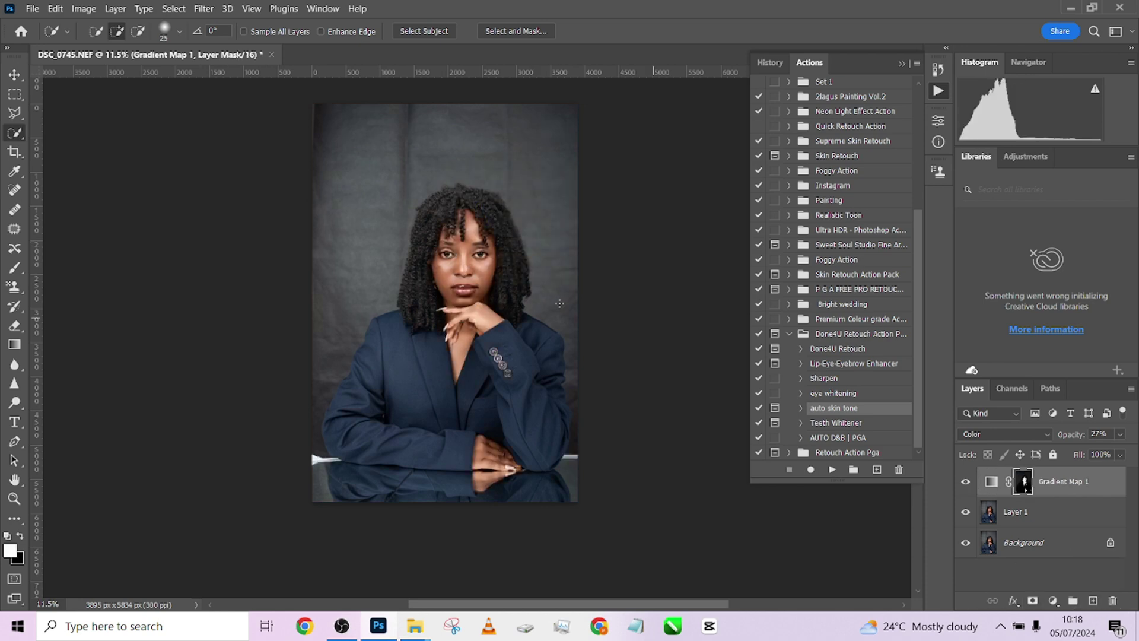
Compare the skin with and without Gradient Map 1 and set the layer's opacity to 30%
scroll(492, 231, "up", 7)
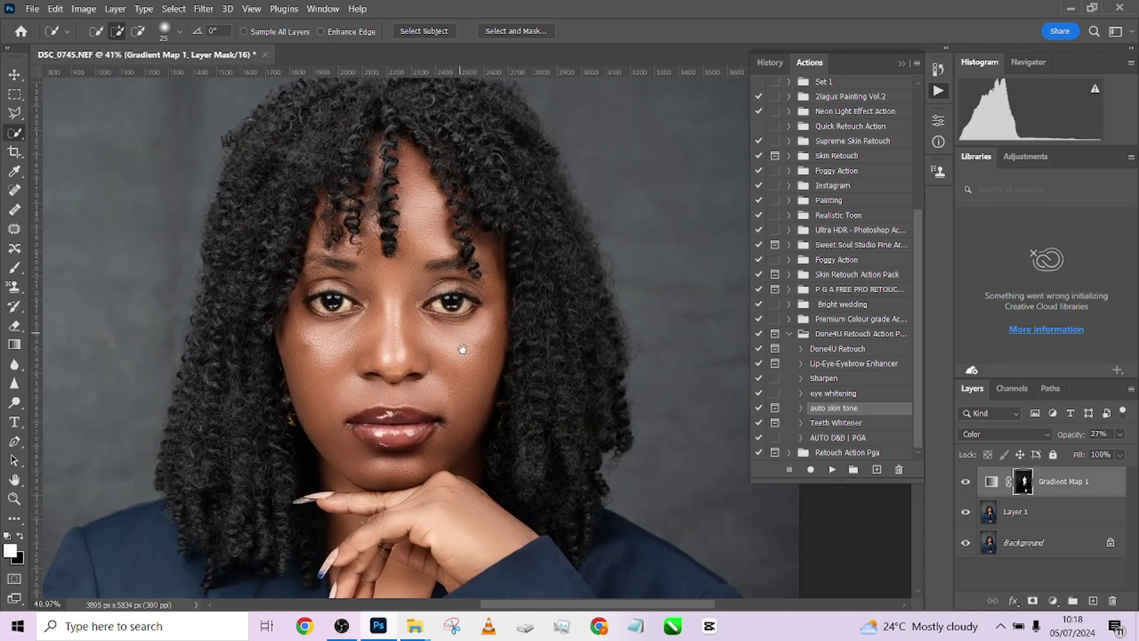
left_click_drag(464, 373, 479, 254)
scroll(478, 279, "down", 5)
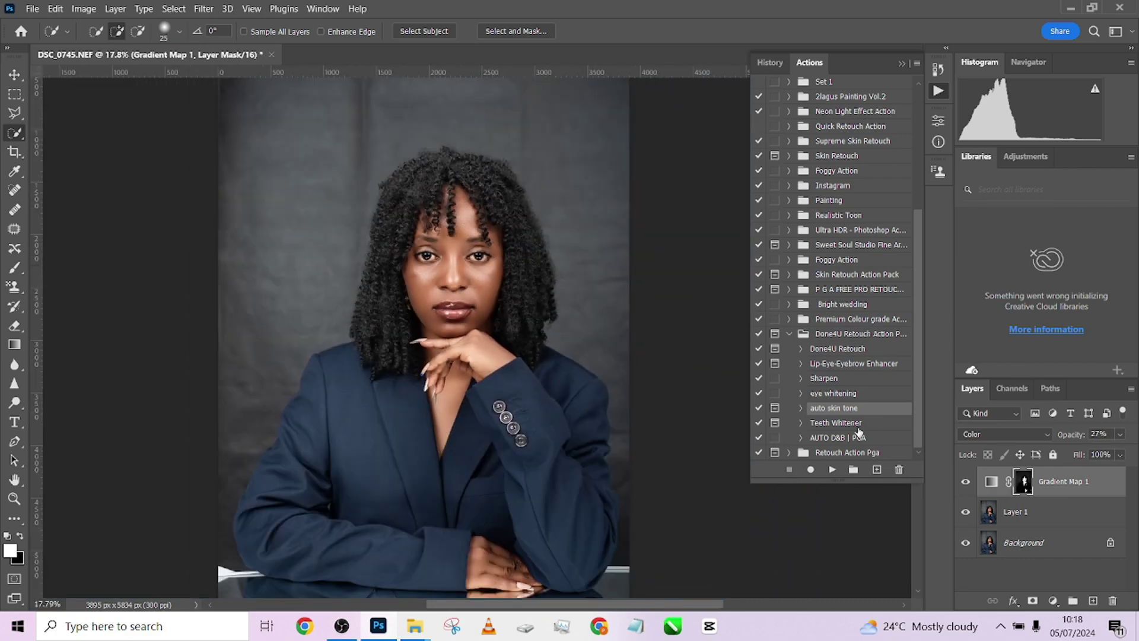
left_click(966, 488)
scroll(556, 348, "up", 5)
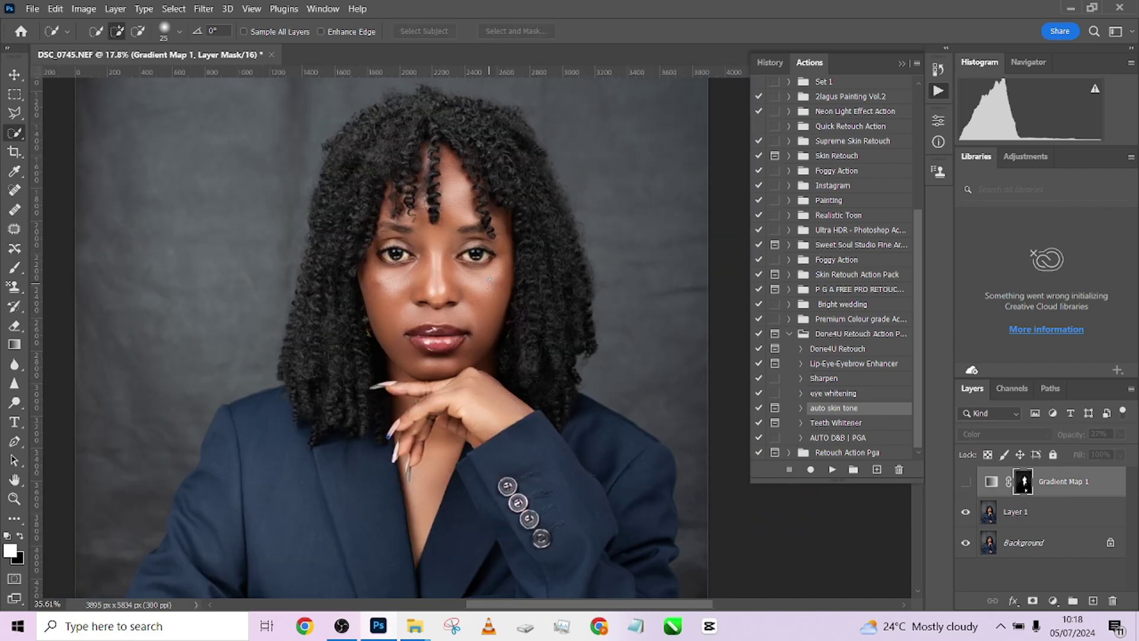
left_click(965, 485)
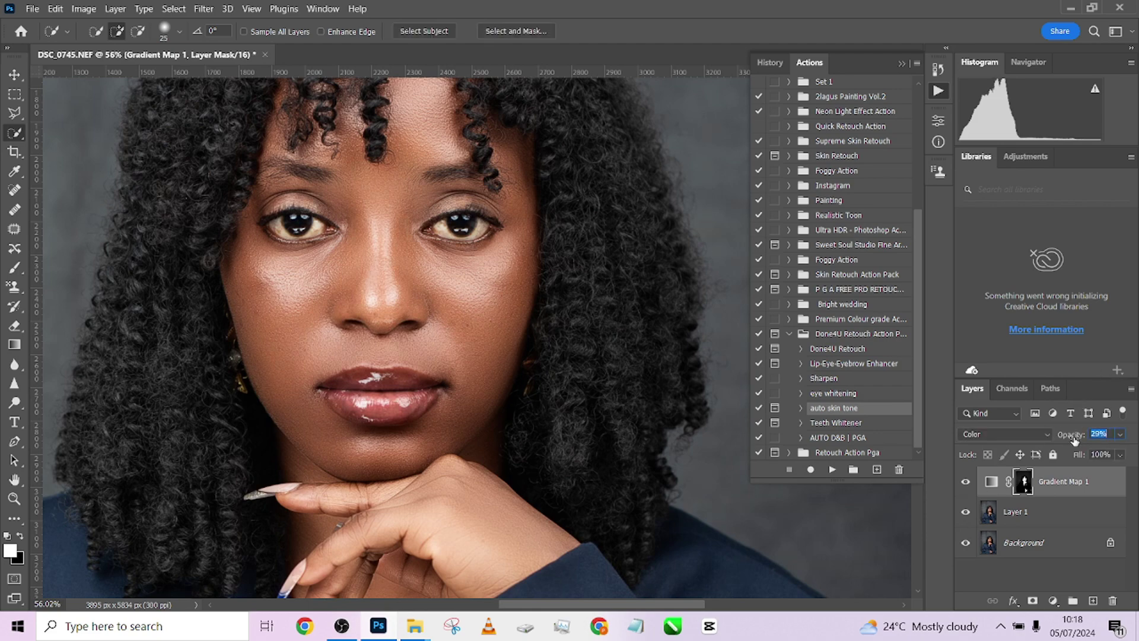
scroll(471, 389, "down", 6)
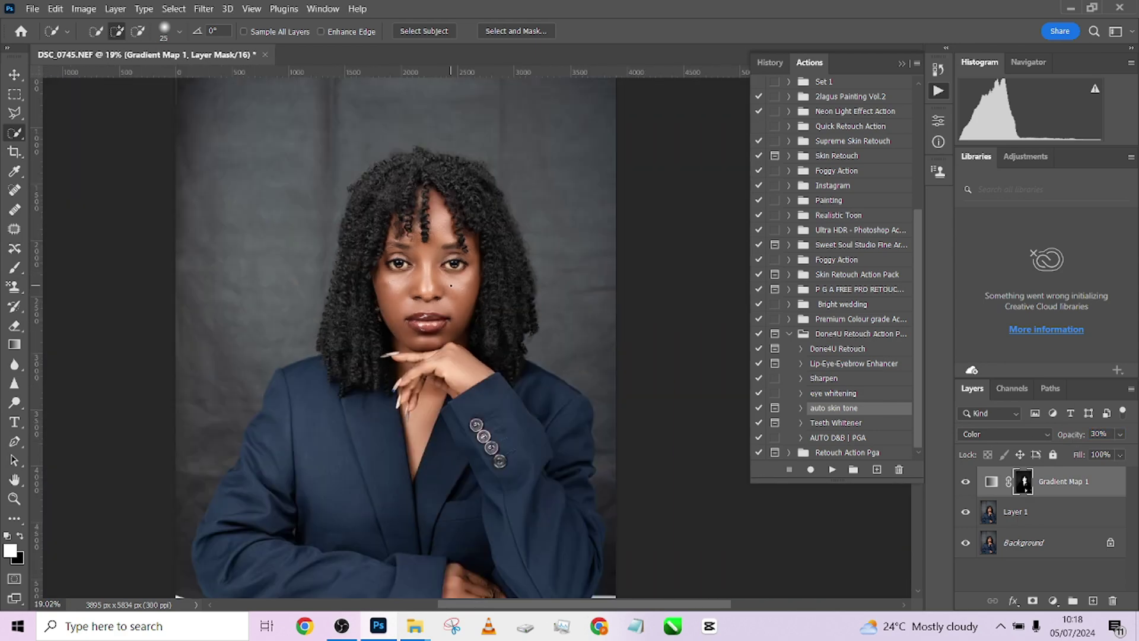
mouse_move(470, 389)
left_mouse_down()
mouse_move(419, 341)
mouse_move(452, 381)
left_mouse_up()
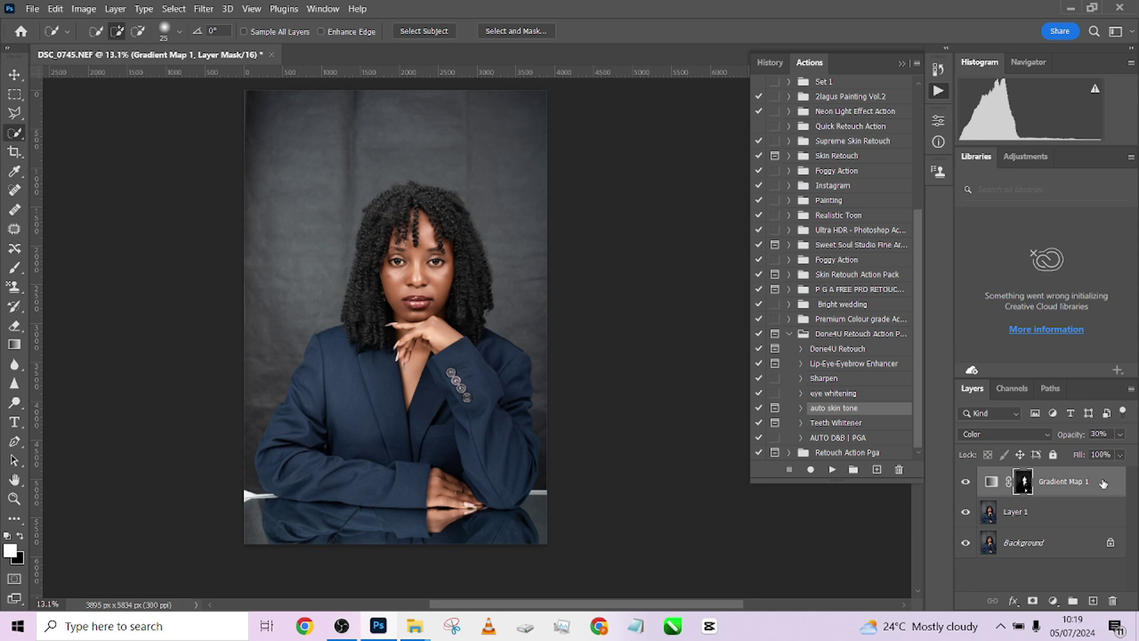
Duplicate the Gradient Map 1 layer and set the copy's blend mode to Multiply
left_click(985, 432)
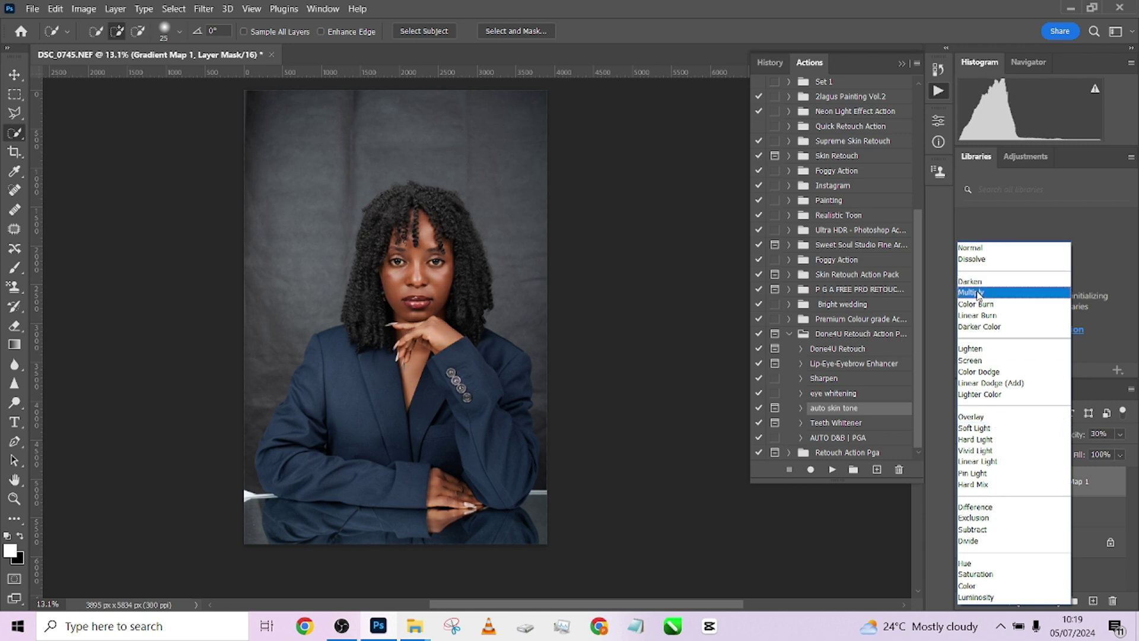
left_click(629, 341)
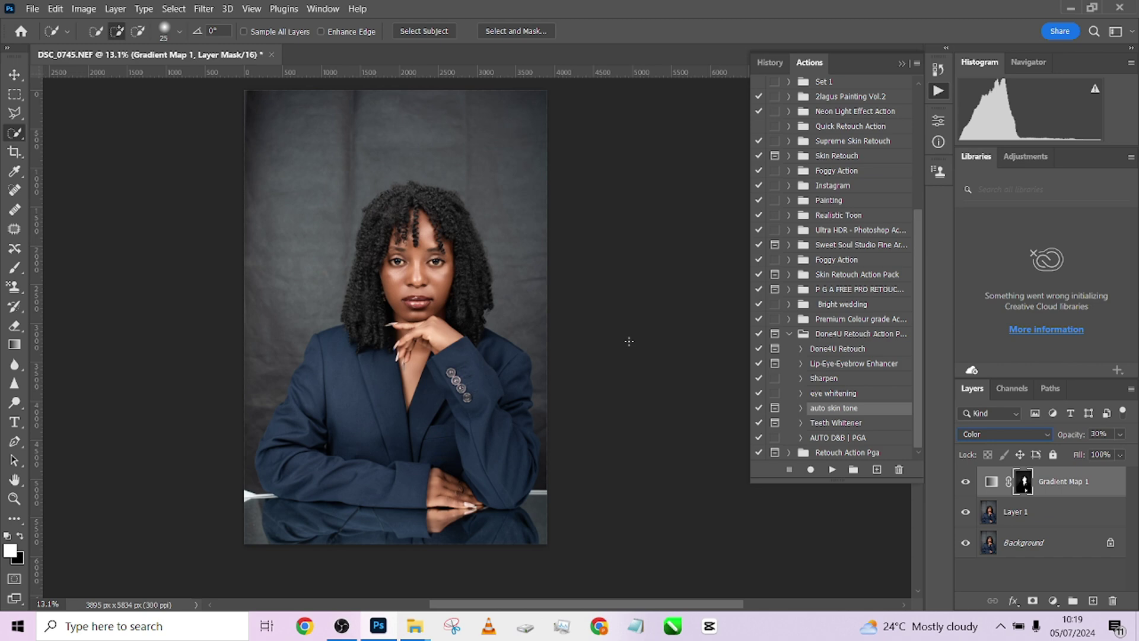
key("ctrl+j")
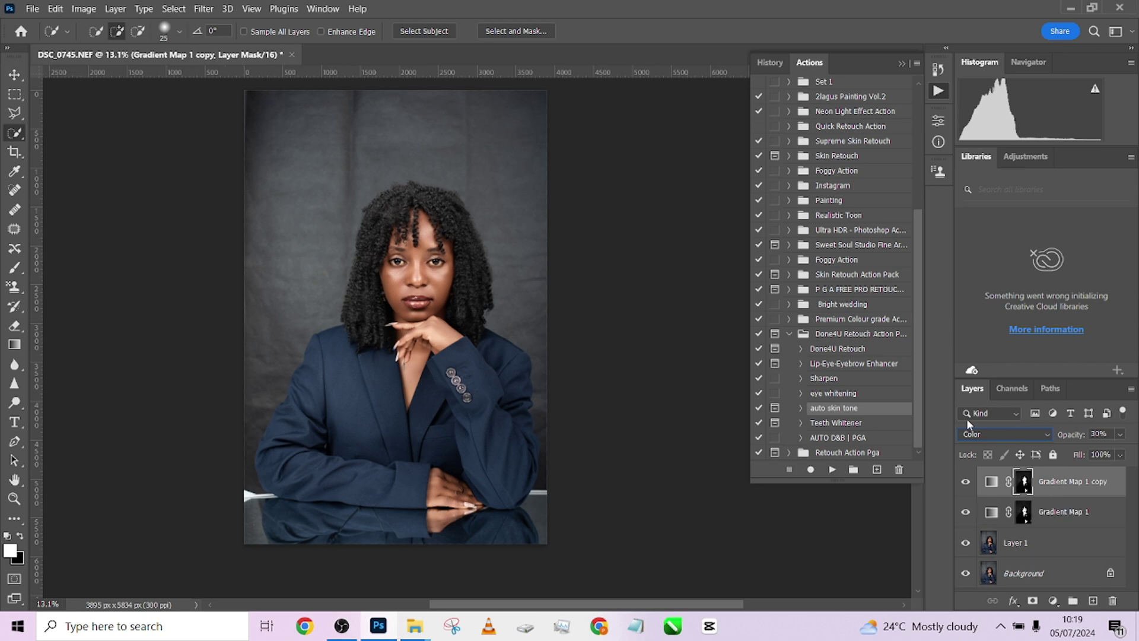
left_click(975, 437)
left_click(963, 289)
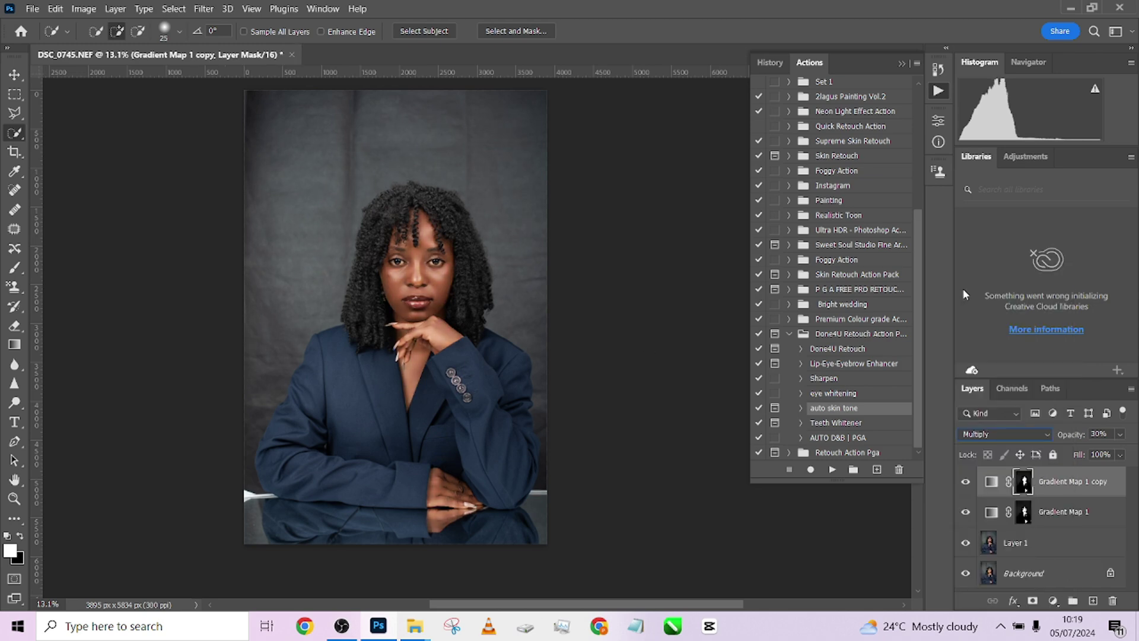
Compare the skin with and without the Multiply gradient map copy, and lower its opacity to 21% and fill to 68%
scroll(442, 276, "up", 5)
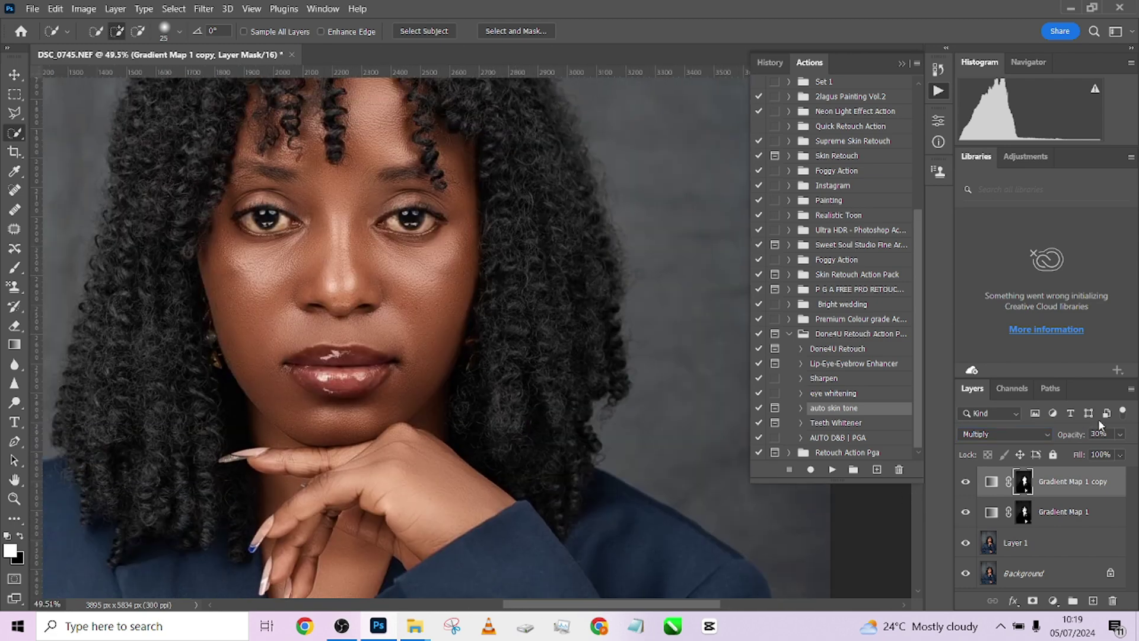
left_click(964, 483)
left_click(964, 482)
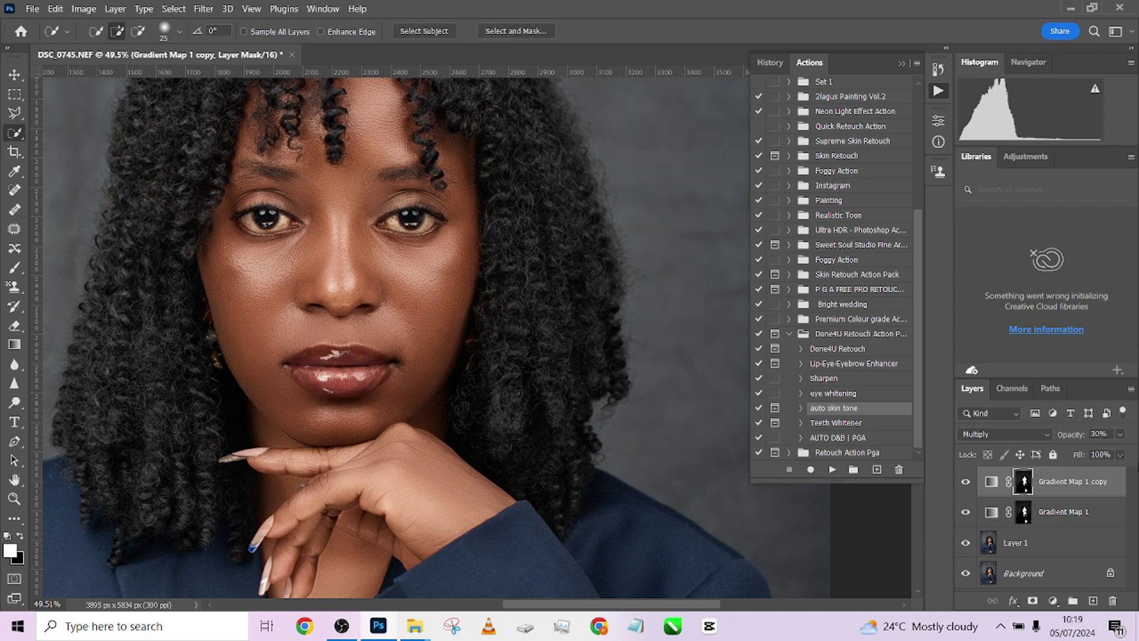
left_click(1120, 436)
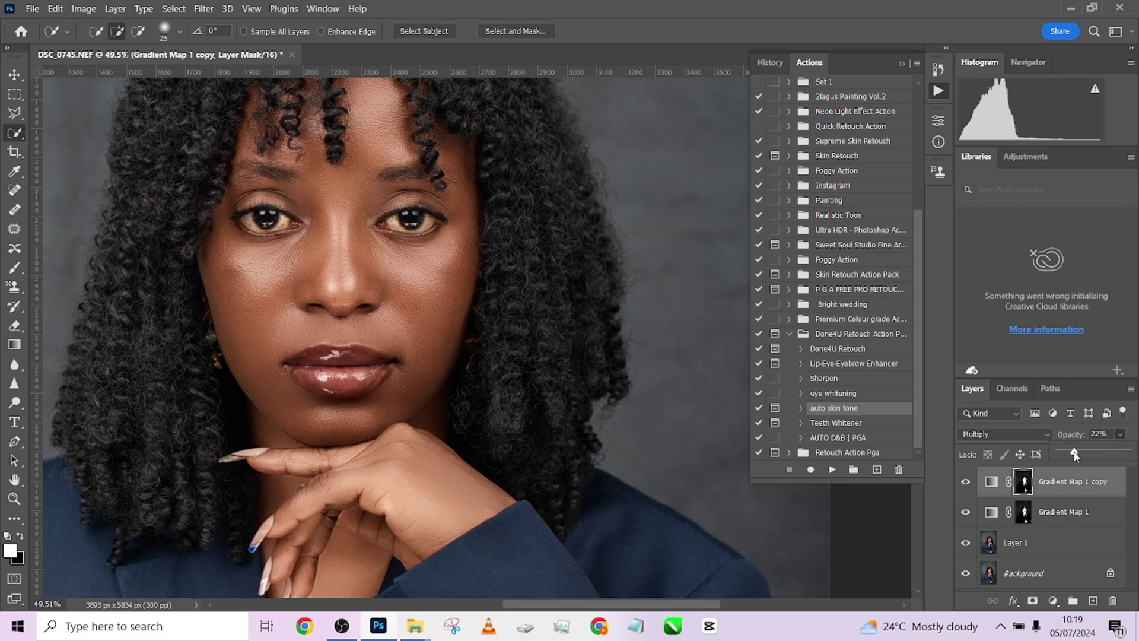
scroll(468, 279, "down", 5)
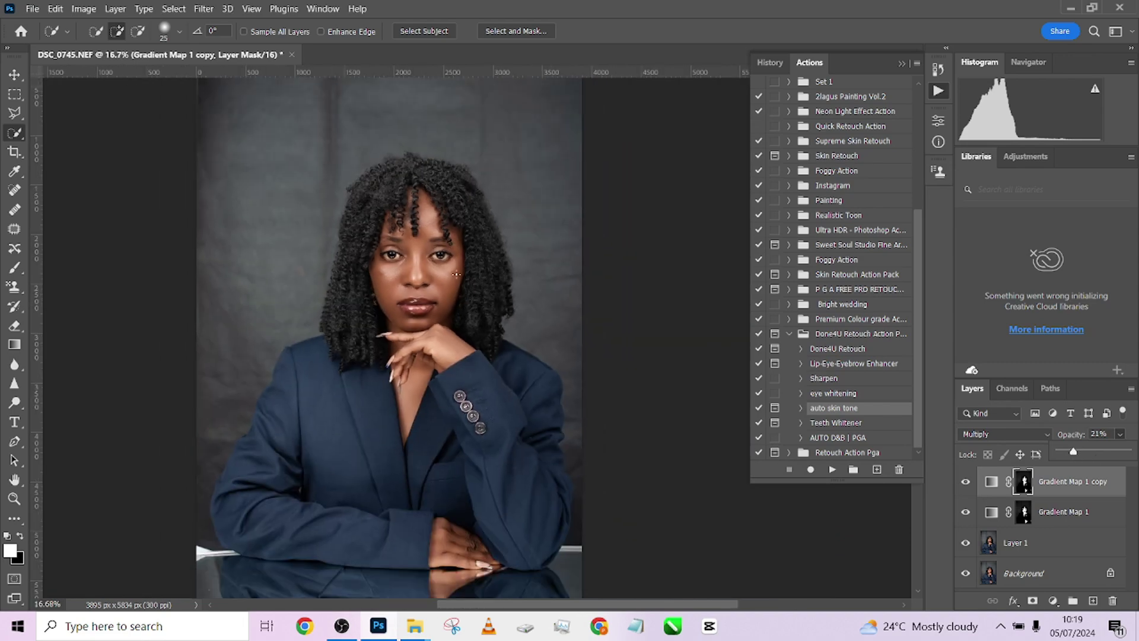
left_click(1120, 437)
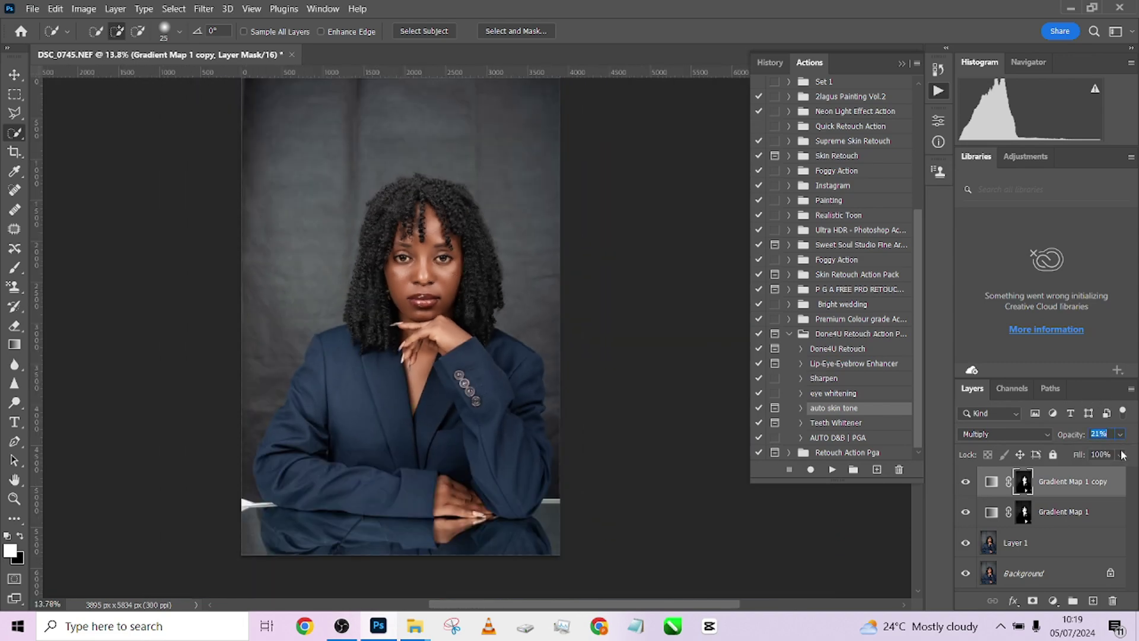
left_click(1120, 456)
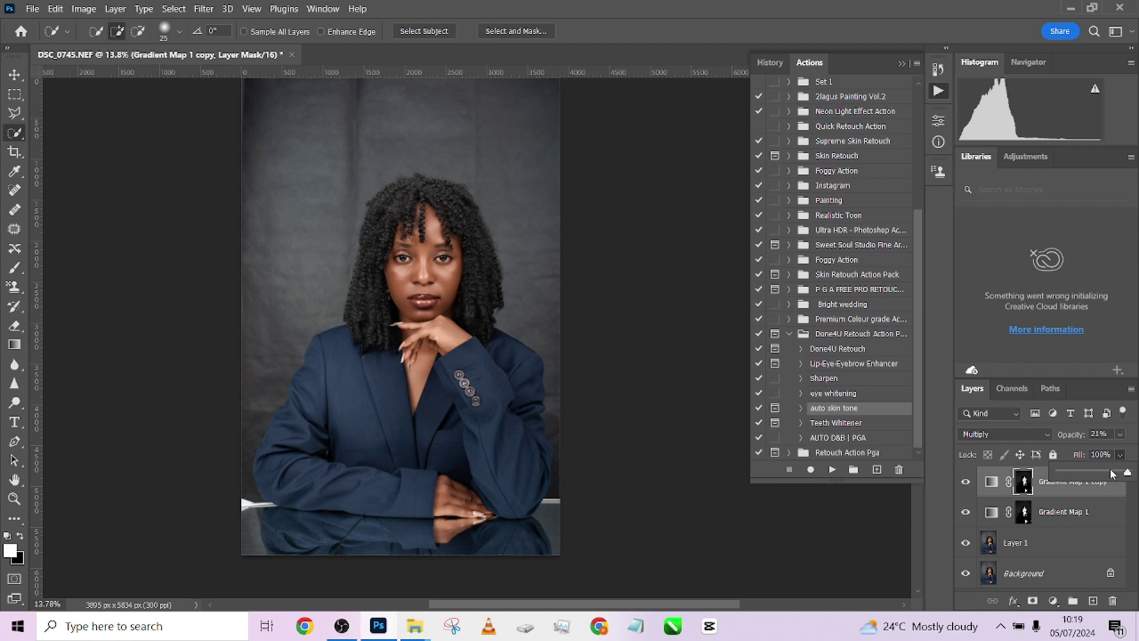
left_click_drag(1111, 473, 1106, 473)
Paint black on the Gradient Map 1 copy's mask over the lips with a 96 px brush and over the eyes at 56 px
scroll(422, 283, "up", 5)
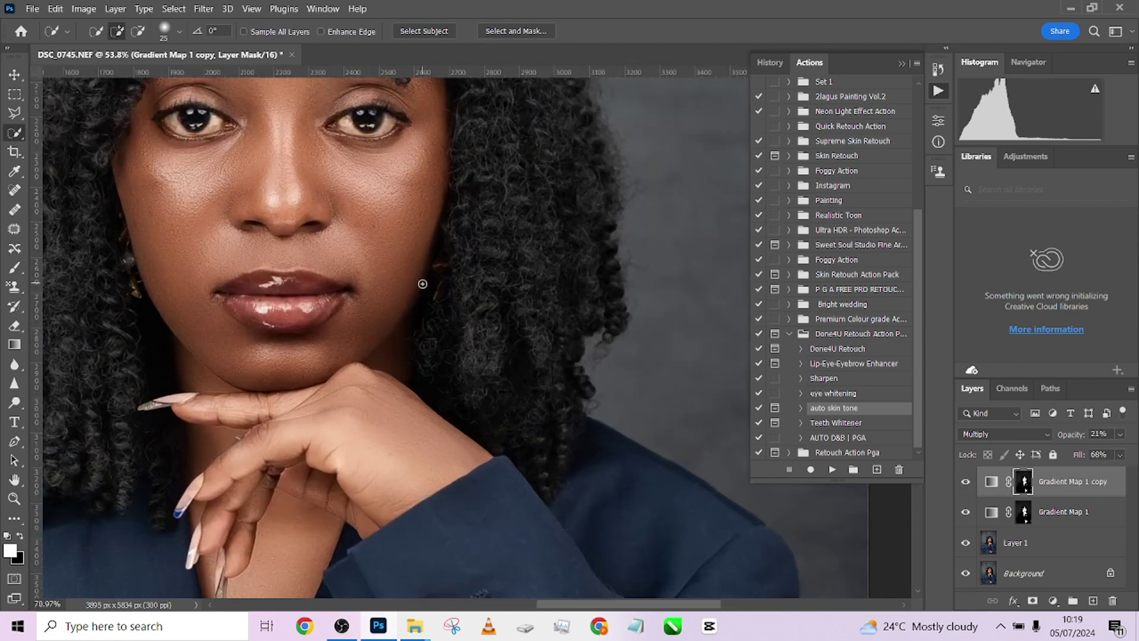
scroll(375, 280, "up", 4)
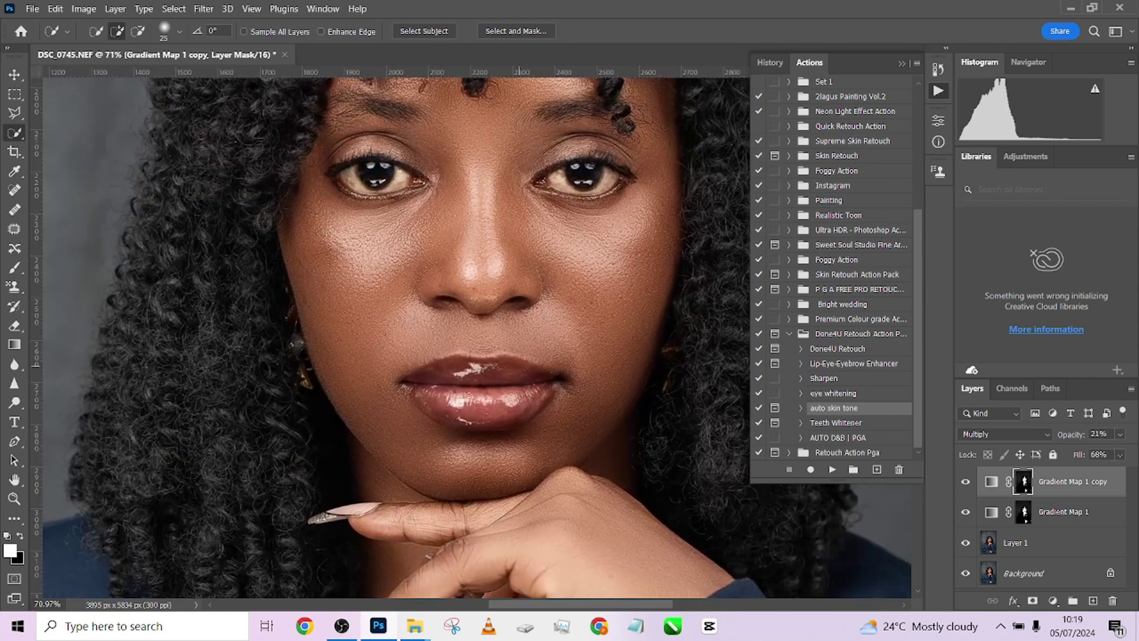
key("b")
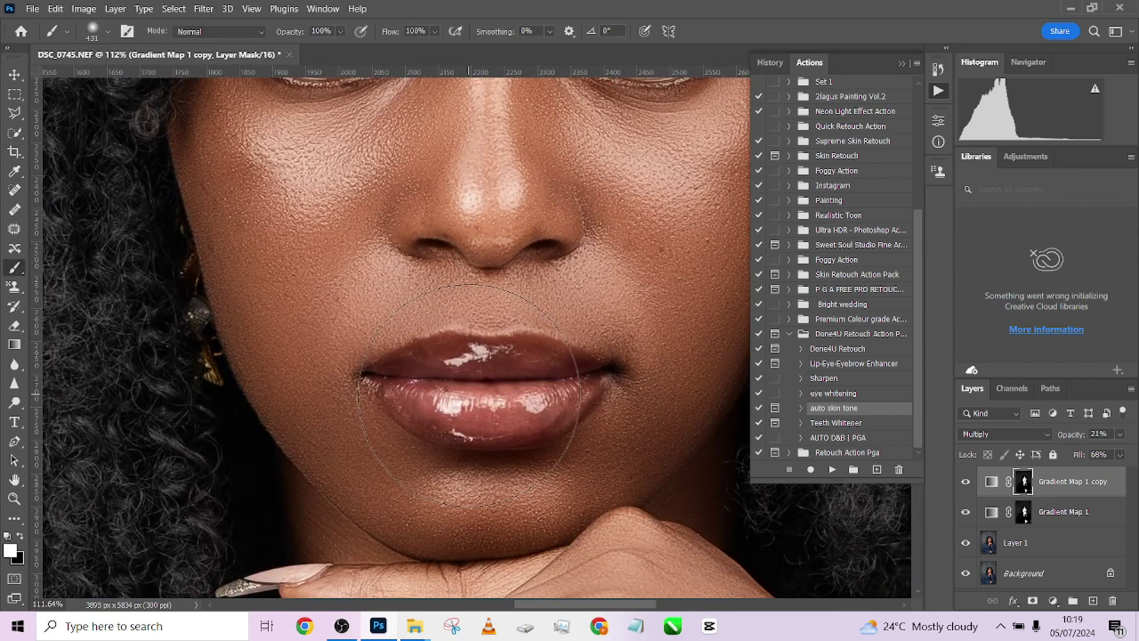
key("x")
left_click_drag(504, 360, 372, 364)
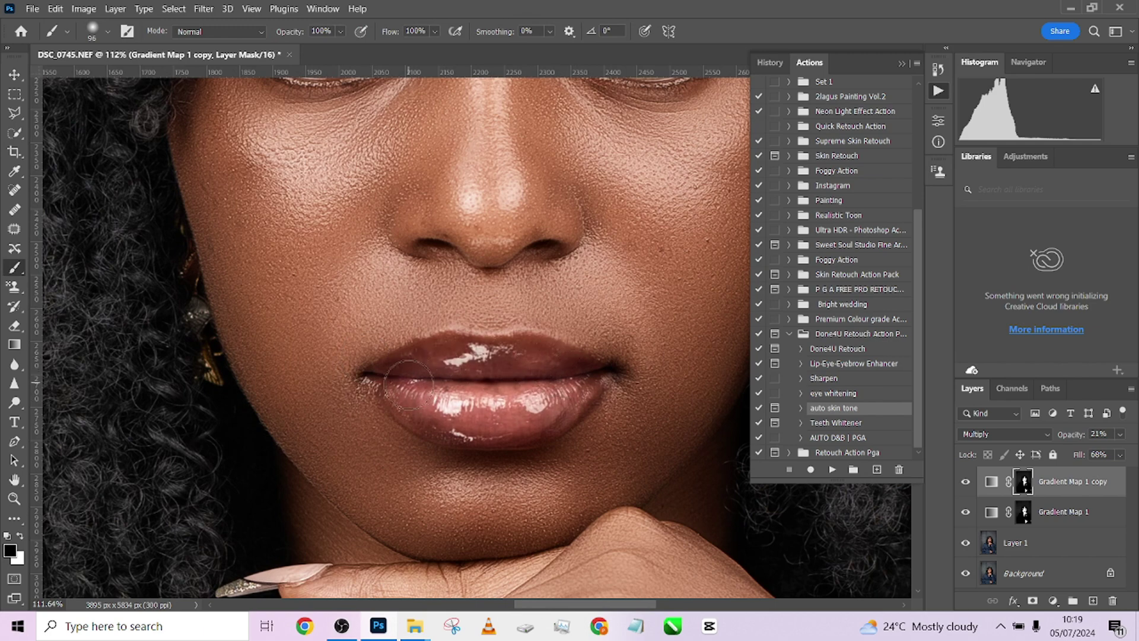
mouse_move(443, 401)
left_mouse_down()
mouse_move(424, 399)
mouse_move(430, 414)
mouse_move(491, 434)
mouse_move(519, 433)
mouse_move(579, 396)
mouse_move(538, 363)
mouse_move(438, 354)
mouse_move(392, 386)
mouse_move(549, 398)
mouse_move(605, 375)
mouse_move(501, 373)
left_mouse_up()
left_click_drag(508, 226, 461, 452)
mouse_move(563, 279)
left_mouse_down()
mouse_move(639, 281)
mouse_move(584, 275)
left_mouse_up()
mouse_move(323, 271)
left_mouse_down()
mouse_move(291, 263)
mouse_move(321, 277)
mouse_move(232, 270)
mouse_move(276, 284)
left_mouse_up()
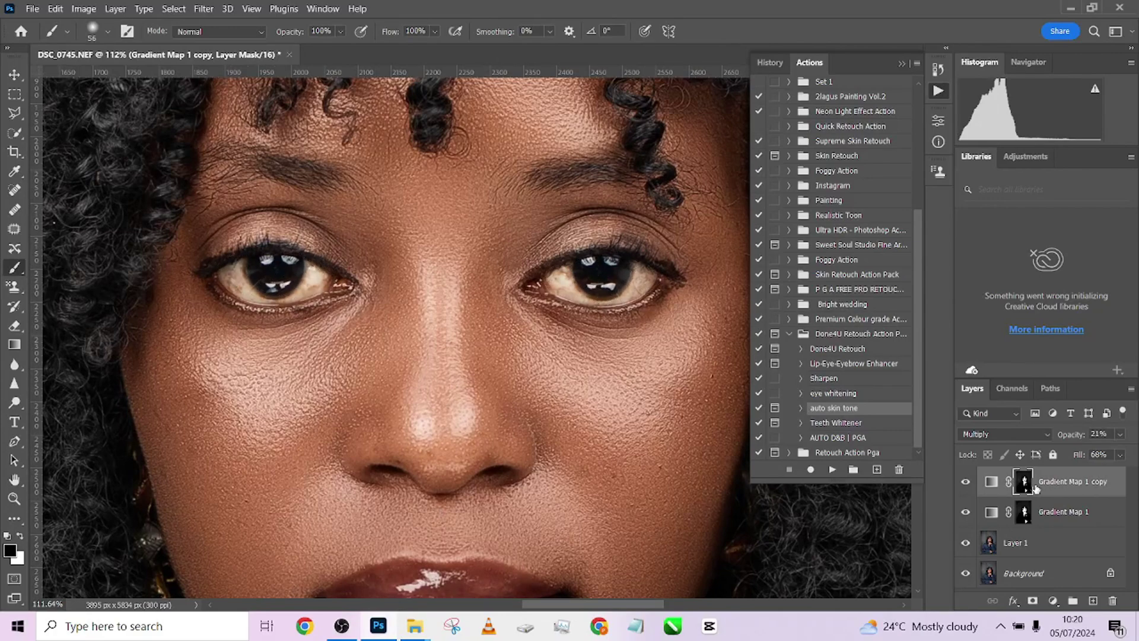
Copy the refined mask from the Gradient Map 1 copy onto Gradient Map 1, replacing its mask
left_click_drag(1023, 481, 1025, 514)
scroll(469, 334, "down", 5)
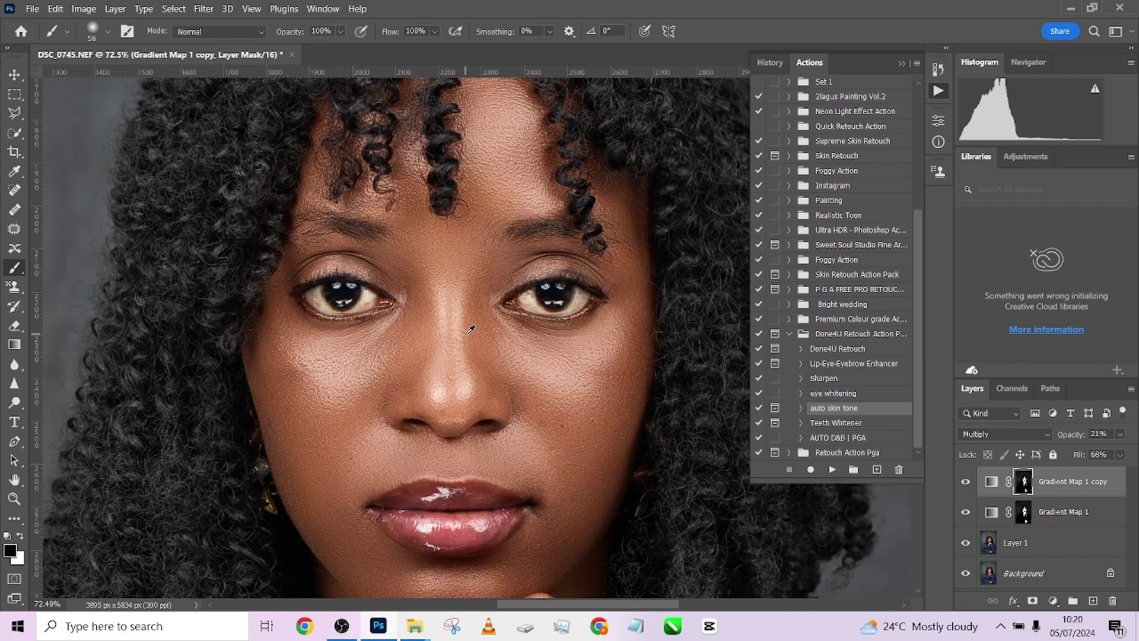
scroll(469, 334, "down", 5)
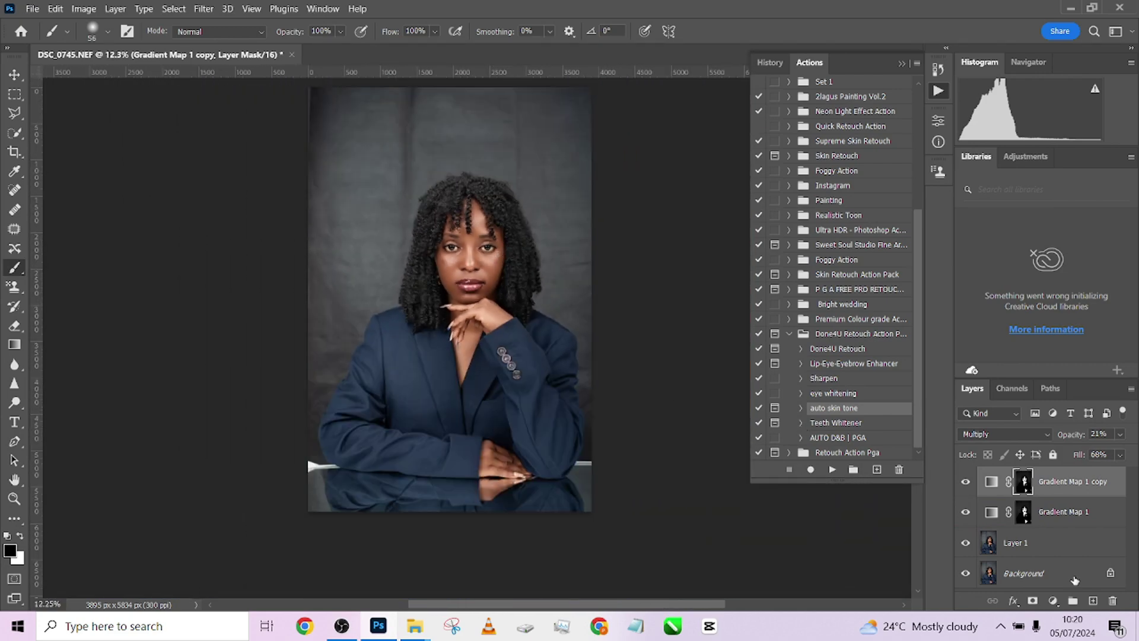
Flatten the skin tone layers and run the eye whitening action on the portrait
right_click(1074, 580)
key("Escape")
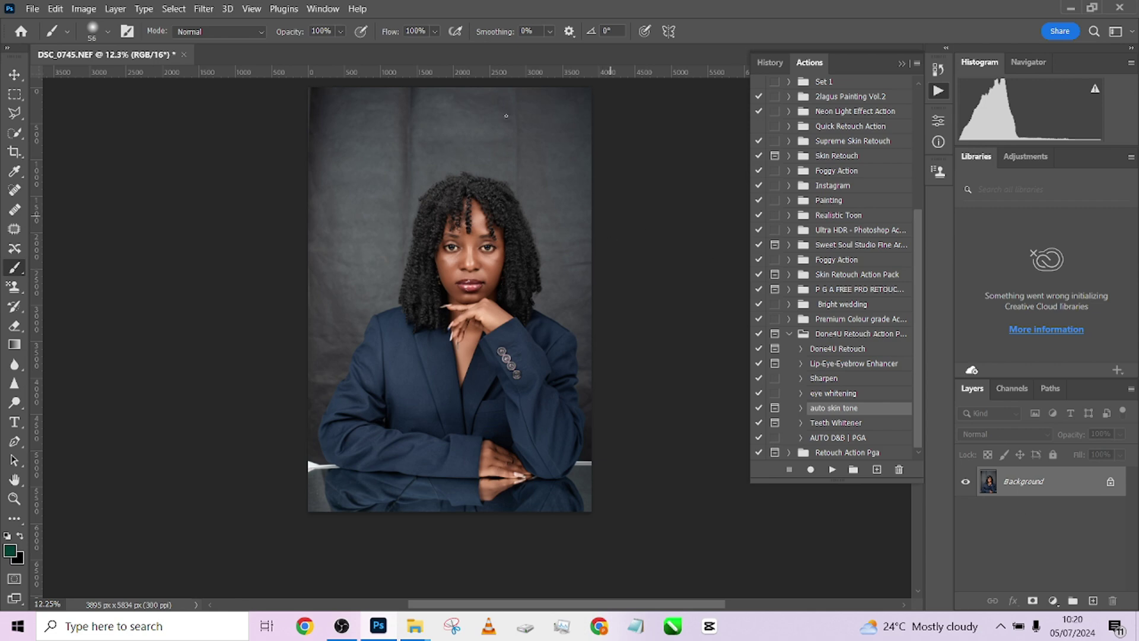
left_click(833, 392)
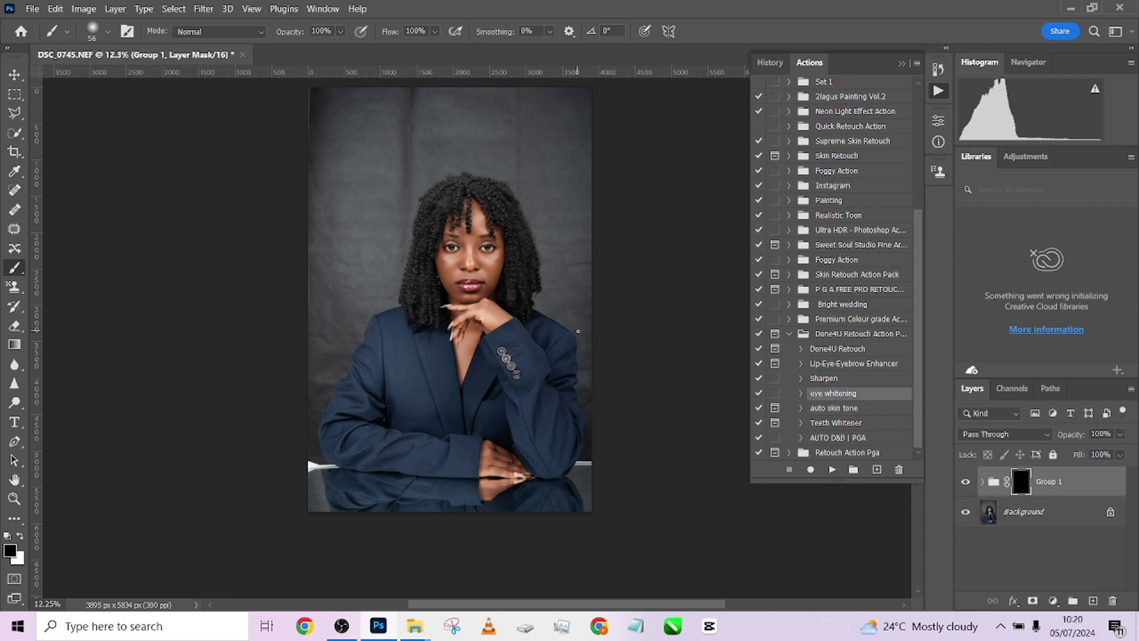
Paint the Group 1 mask white over the white of the eye on the image's right side with a small soft brush
scroll(466, 267, "up", 10)
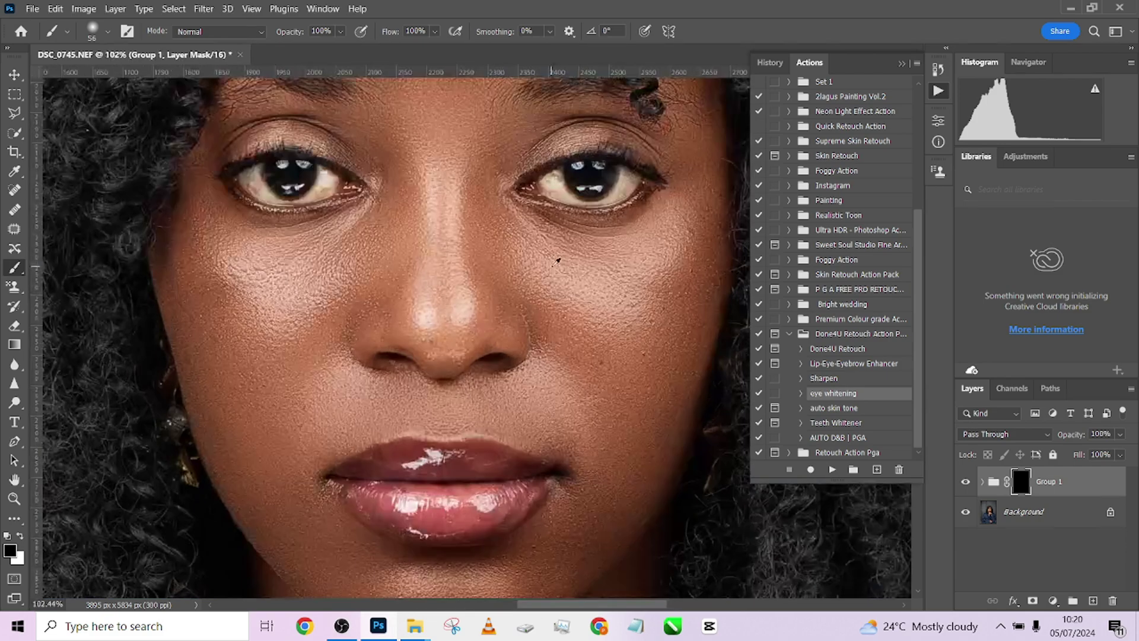
key("x")
left_click_drag(591, 239, 481, 394)
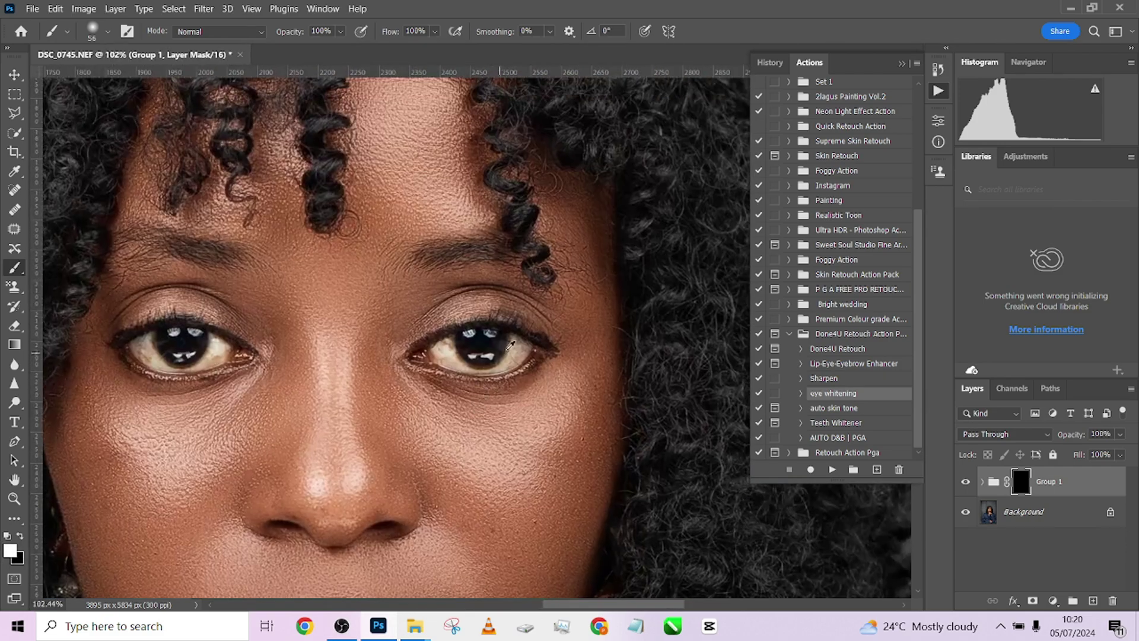
scroll(511, 345, "up", 5)
right_click(518, 352, "alt")
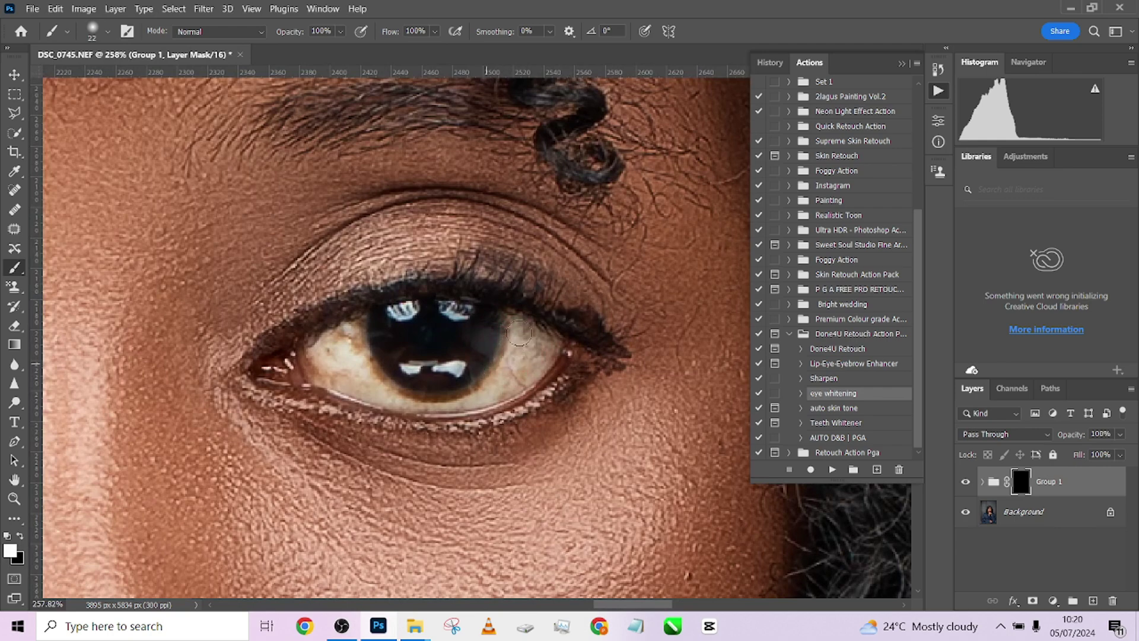
mouse_move(521, 342)
left_mouse_down()
mouse_move(508, 378)
mouse_move(540, 345)
mouse_move(527, 332)
mouse_move(541, 357)
mouse_move(527, 370)
mouse_move(541, 367)
mouse_move(490, 398)
mouse_move(393, 401)
mouse_move(311, 350)
mouse_move(356, 332)
mouse_move(333, 375)
mouse_move(348, 350)
mouse_move(504, 368)
left_mouse_up()
right_click(528, 371, "alt")
Paint the Group 1 mask white over the other eye's white, reducing the brush to 7 px for the lower rim
scroll(503, 368, "left", 8)
scroll(255, 305, "up", 2)
mouse_move(255, 305)
left_mouse_down()
mouse_move(261, 329)
mouse_move(329, 402)
mouse_move(249, 362)
mouse_move(284, 327)
mouse_move(293, 343)
mouse_move(301, 305)
mouse_move(303, 340)
mouse_move(265, 338)
mouse_move(301, 369)
mouse_move(291, 352)
mouse_move(268, 357)
mouse_move(333, 406)
mouse_move(295, 340)
mouse_move(340, 408)
left_mouse_up()
mouse_move(483, 318)
left_mouse_down()
mouse_move(533, 354)
mouse_move(510, 393)
mouse_move(458, 404)
mouse_move(514, 363)
mouse_move(489, 339)
mouse_move(473, 380)
mouse_move(491, 357)
mouse_move(488, 329)
mouse_move(489, 370)
mouse_move(498, 334)
mouse_move(523, 361)
mouse_move(504, 385)
mouse_move(480, 345)
mouse_move(473, 398)
mouse_move(371, 410)
mouse_move(305, 375)
mouse_move(349, 416)
mouse_move(323, 402)
mouse_move(400, 412)
left_mouse_up()
right_click(467, 398, "alt")
left_click_drag(469, 400, 373, 415)
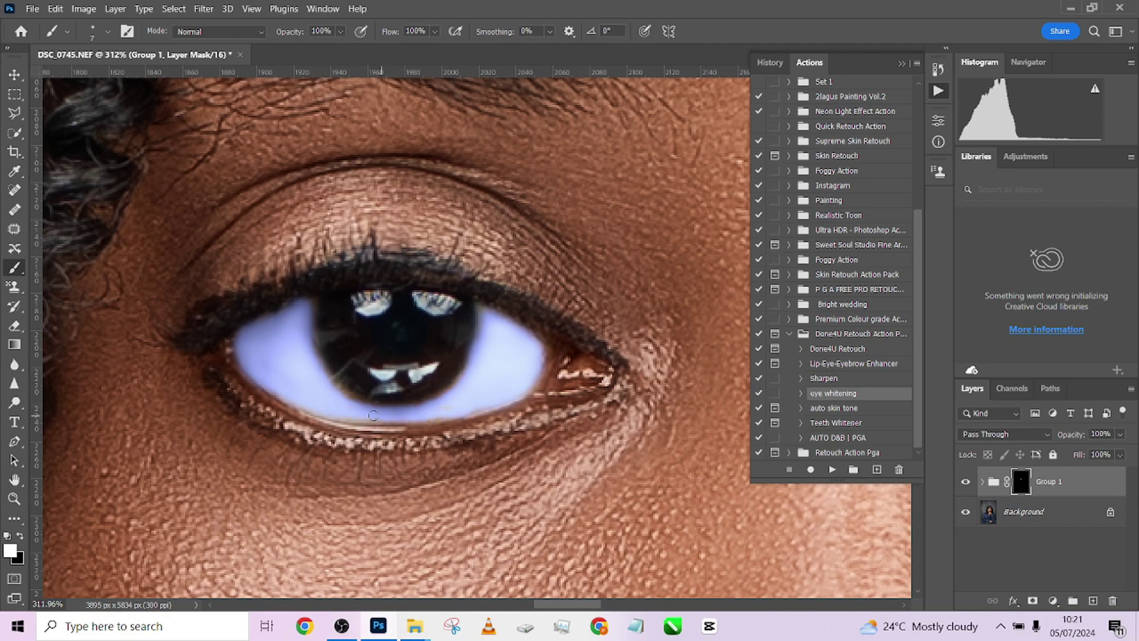
scroll(504, 379, "down", 3)
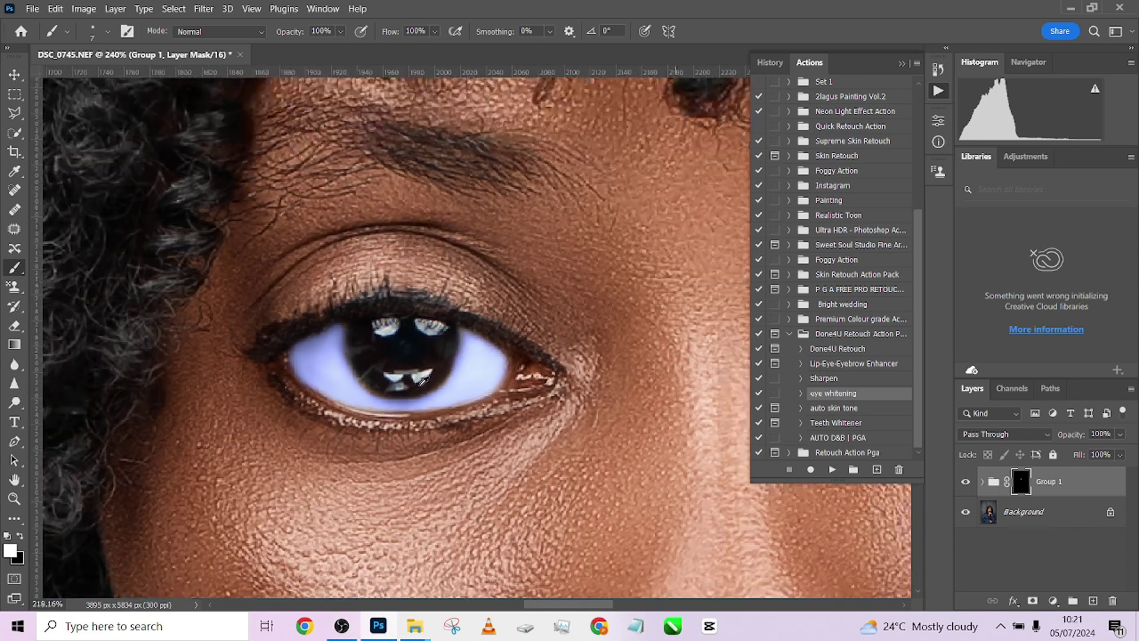
Lower the opacity of Group 1 to about 51% to soften the eye whitening
left_click(1120, 434)
left_click_drag(1130, 454, 1101, 455)
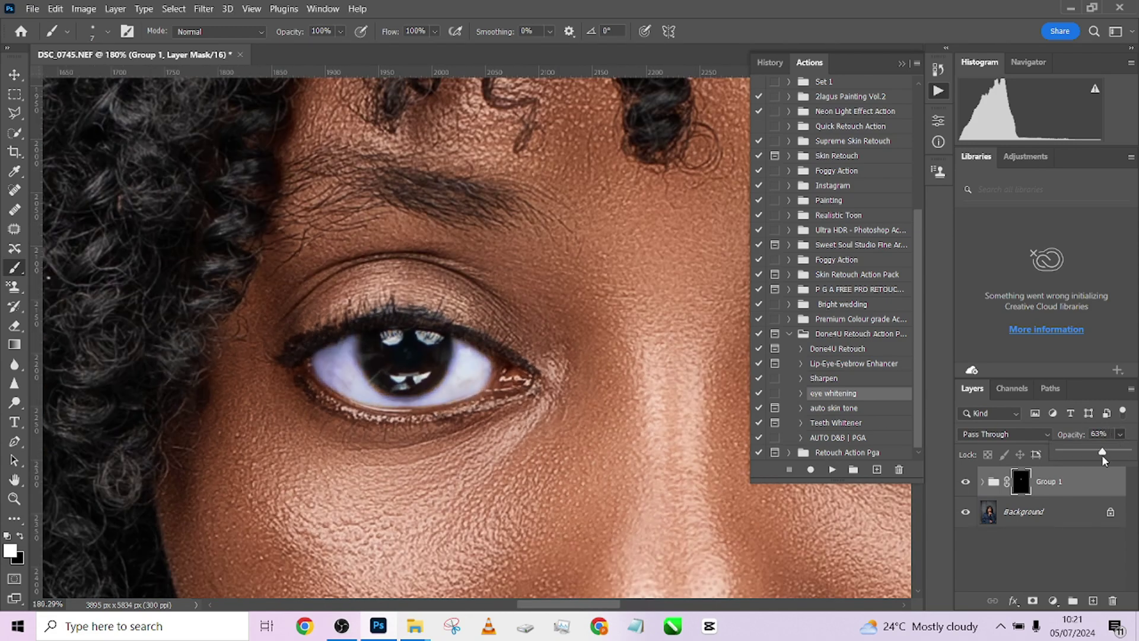
left_click_drag(428, 370, 751, 369)
scroll(407, 394, "down", 2)
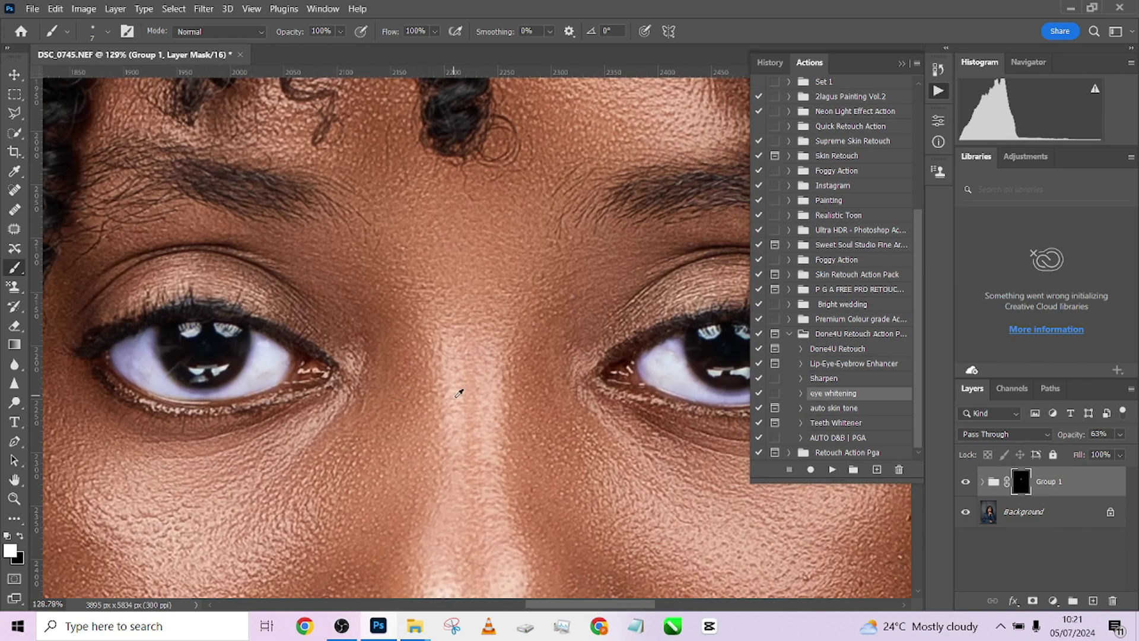
scroll(458, 394, "down", 2)
left_click(1121, 434)
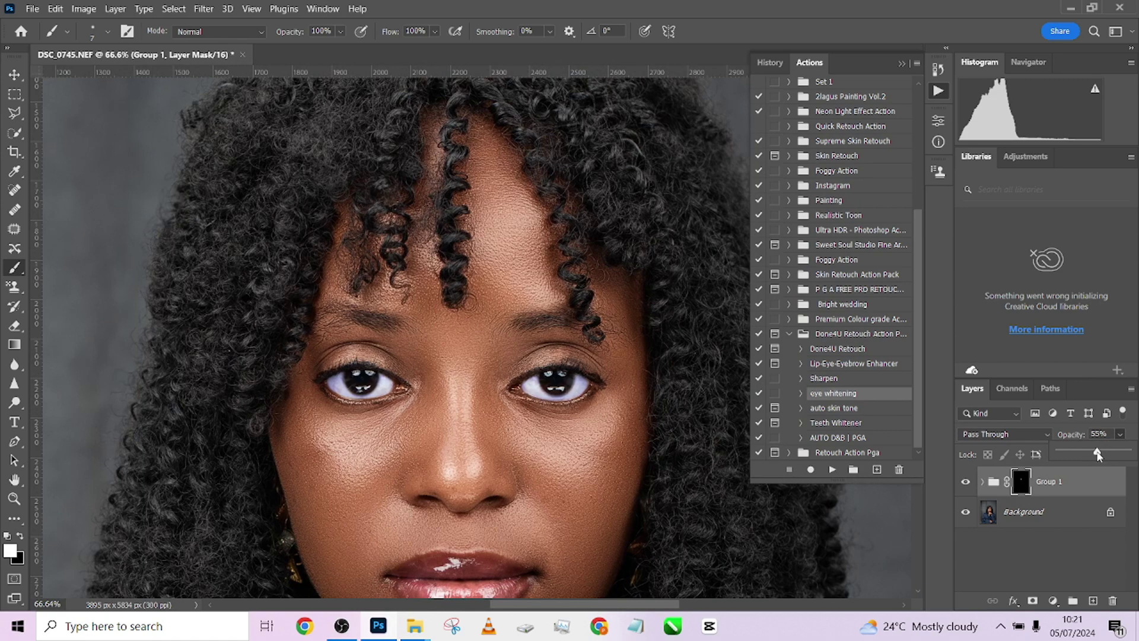
scroll(526, 366, "down", 4)
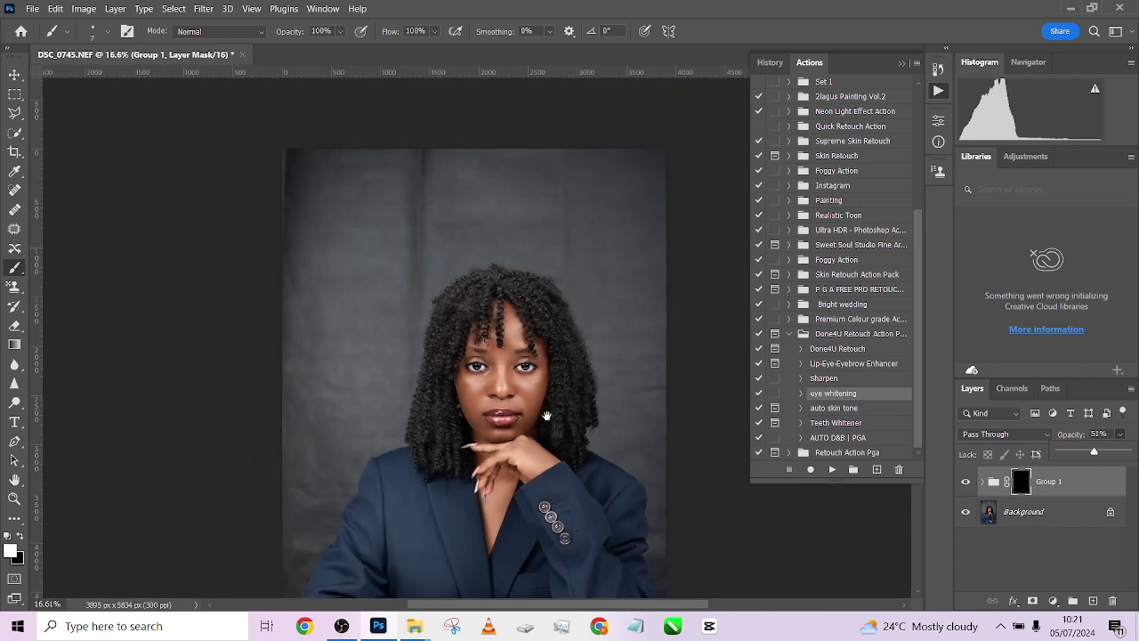
Compare the portrait with Group 1 hidden and shown, and flatten the image
left_click(964, 483)
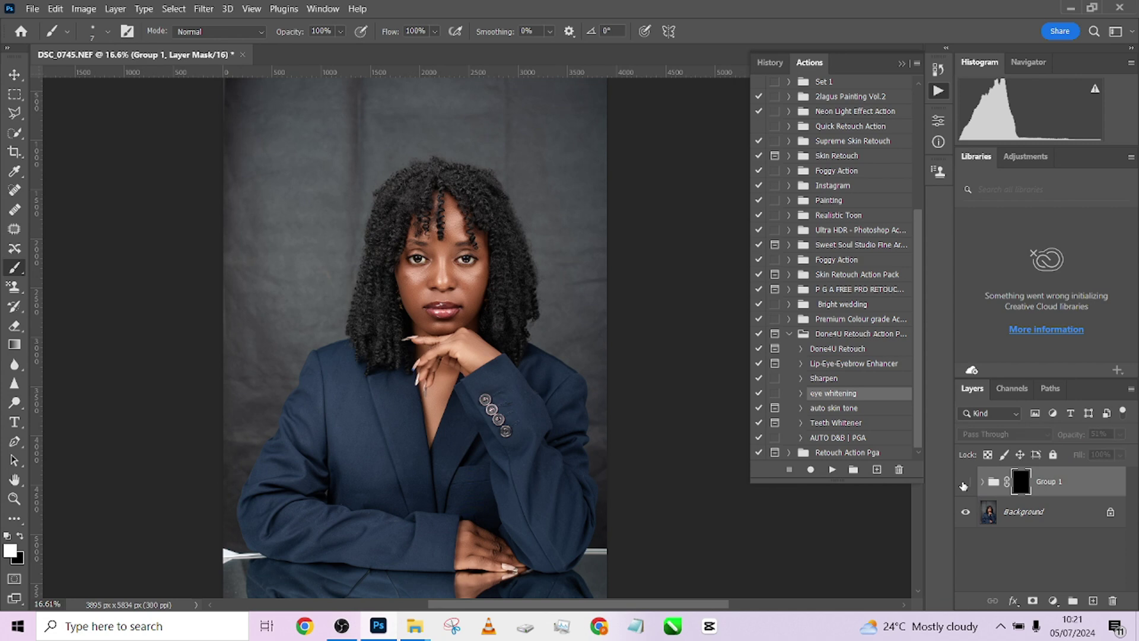
left_click(964, 483)
scroll(489, 325, "down", 1)
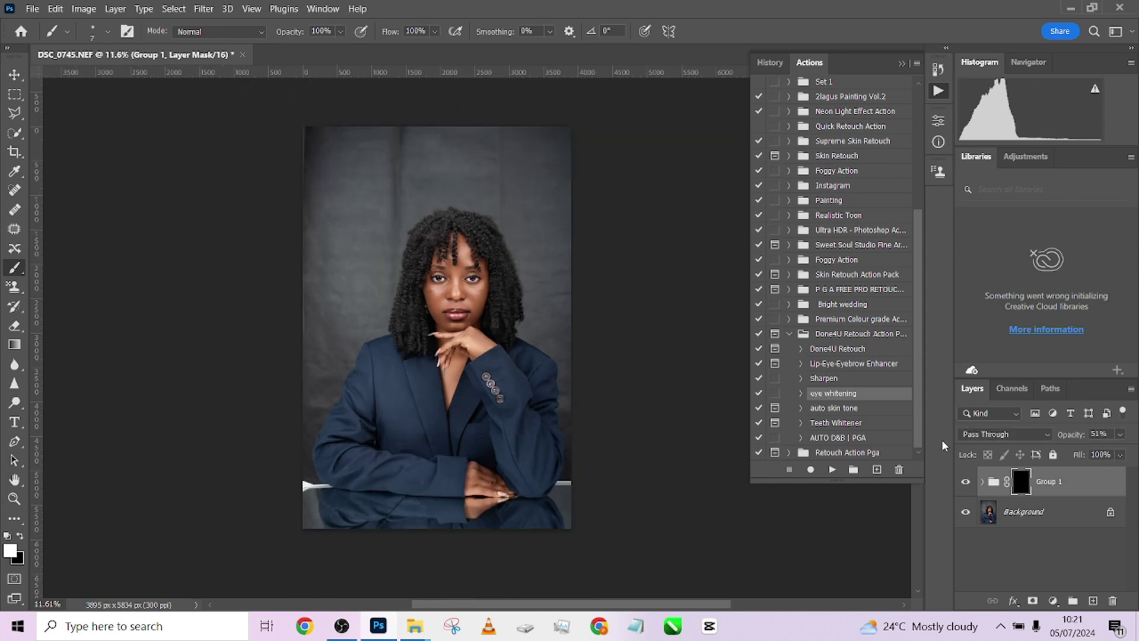
right_click(1074, 514)
left_click(1032, 465)
Add a Curves adjustment that lifts the midtones from input 111 to output 147, and invert its mask to black
scroll(541, 200, "up", 1)
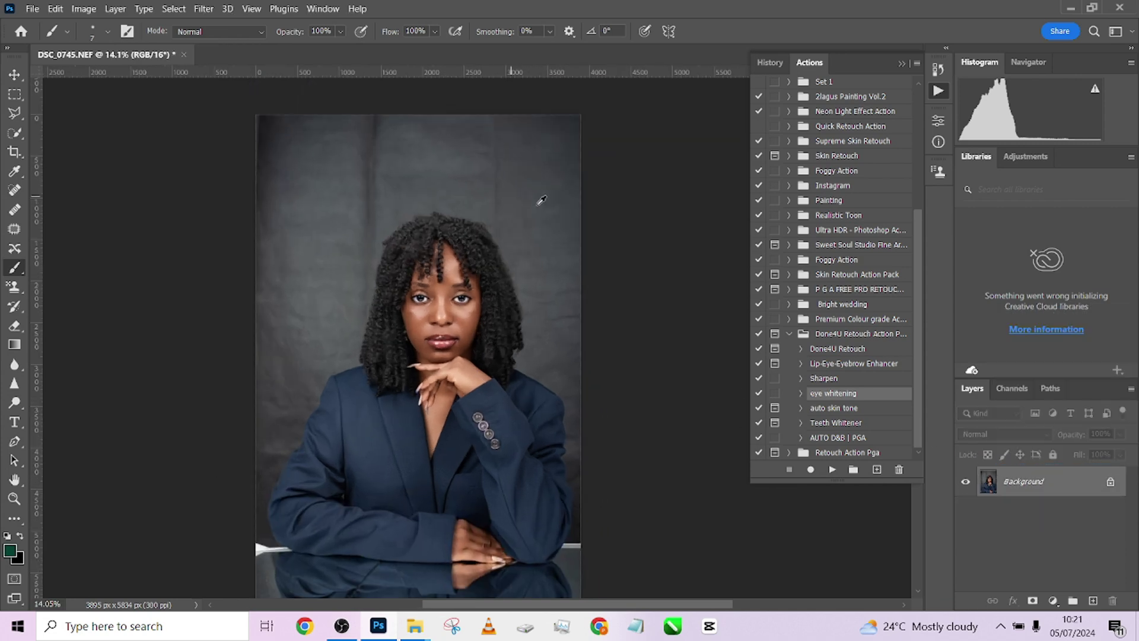
scroll(541, 200, "up", 4)
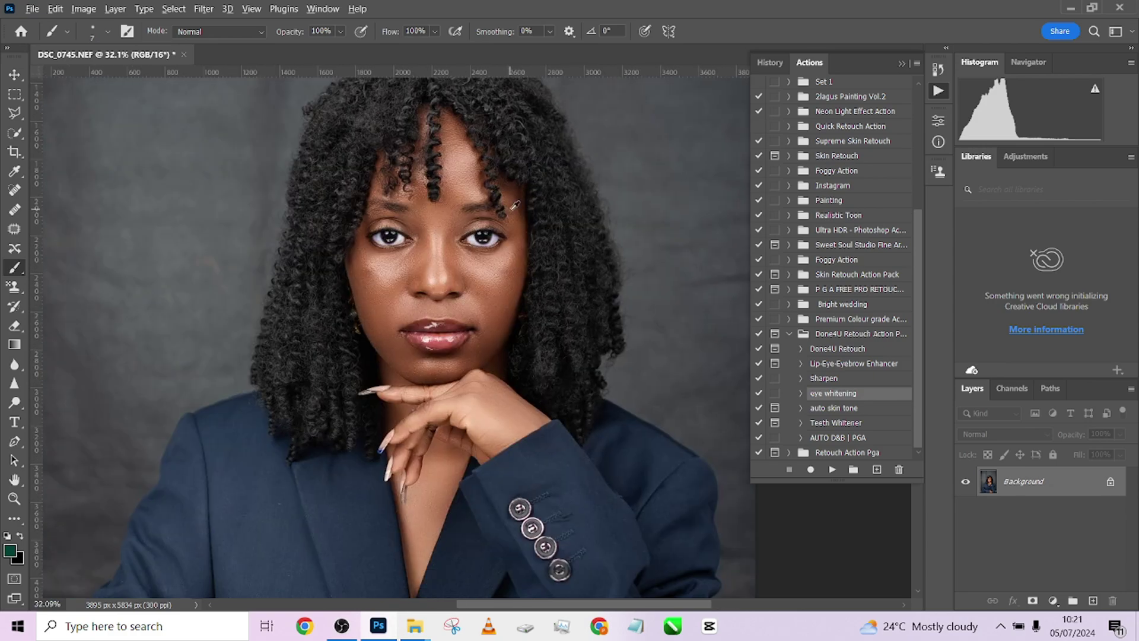
scroll(515, 205, "down", 3)
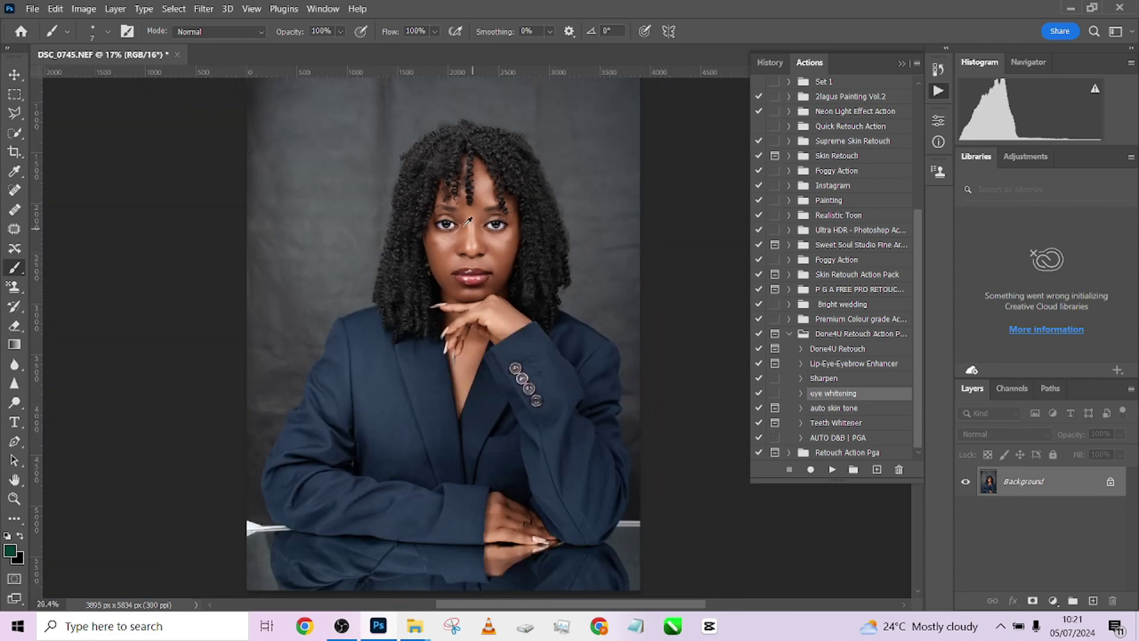
scroll(516, 234, "up", 6)
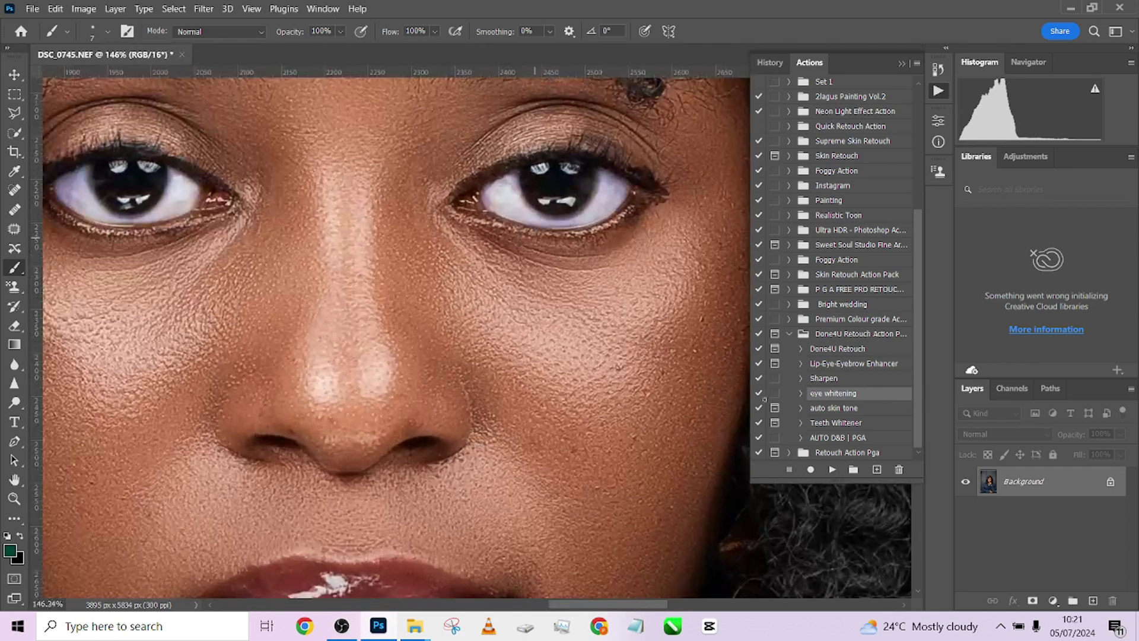
left_click(1053, 600)
left_click(1049, 414)
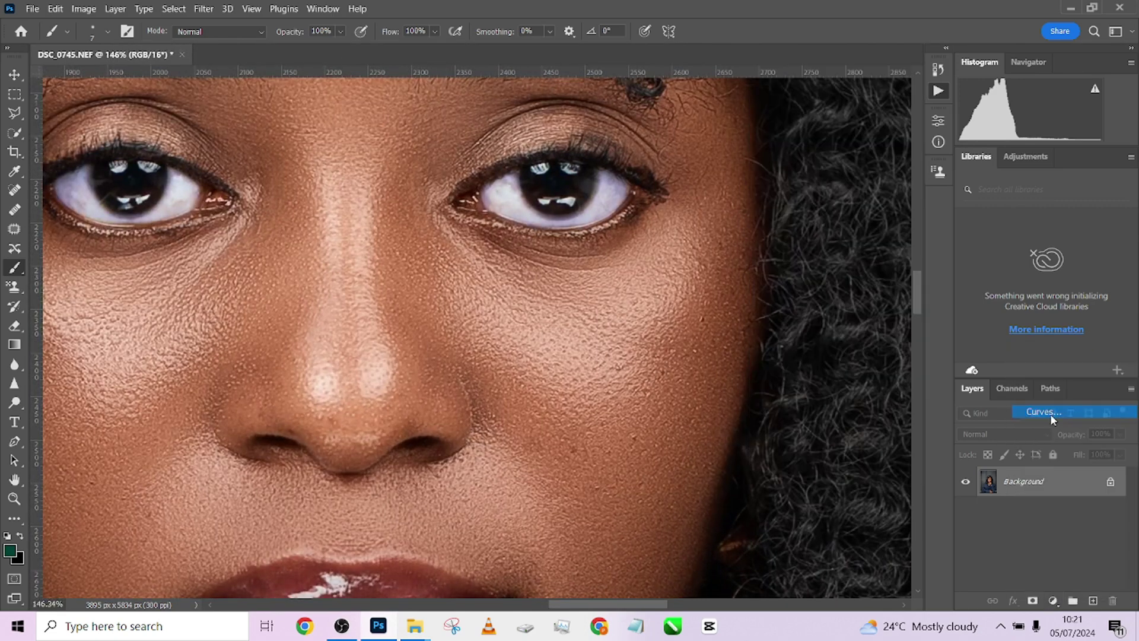
left_click_drag(839, 259, 840, 244)
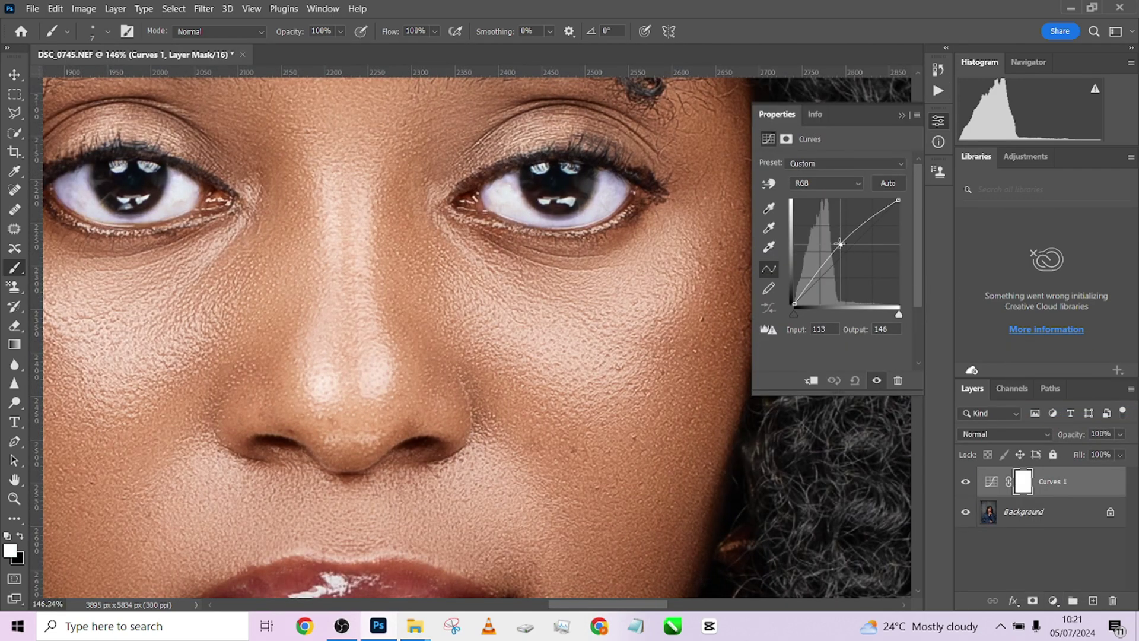
key("ctrl+i")
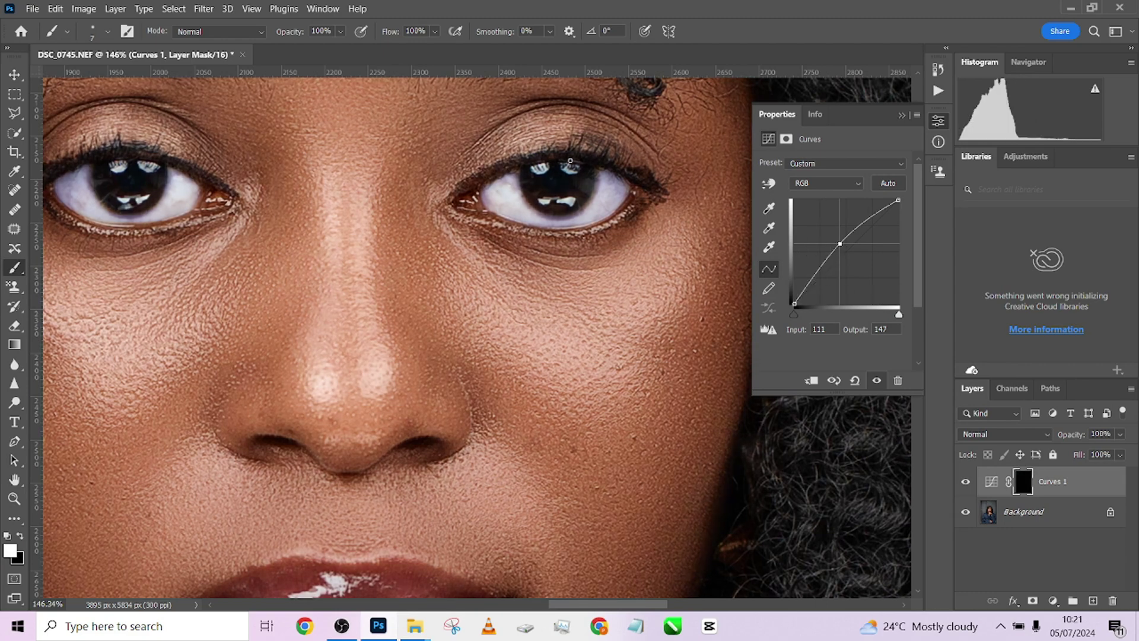
Paint the Curves 1 mask white over the catchlights of the eye on the image's right side with a 12 px brush
scroll(554, 156, "up", 7)
mouse_move(496, 191)
left_mouse_down()
mouse_move(519, 191)
mouse_move(474, 199)
mouse_move(506, 202)
left_mouse_up()
left_click_drag(583, 185, 647, 199)
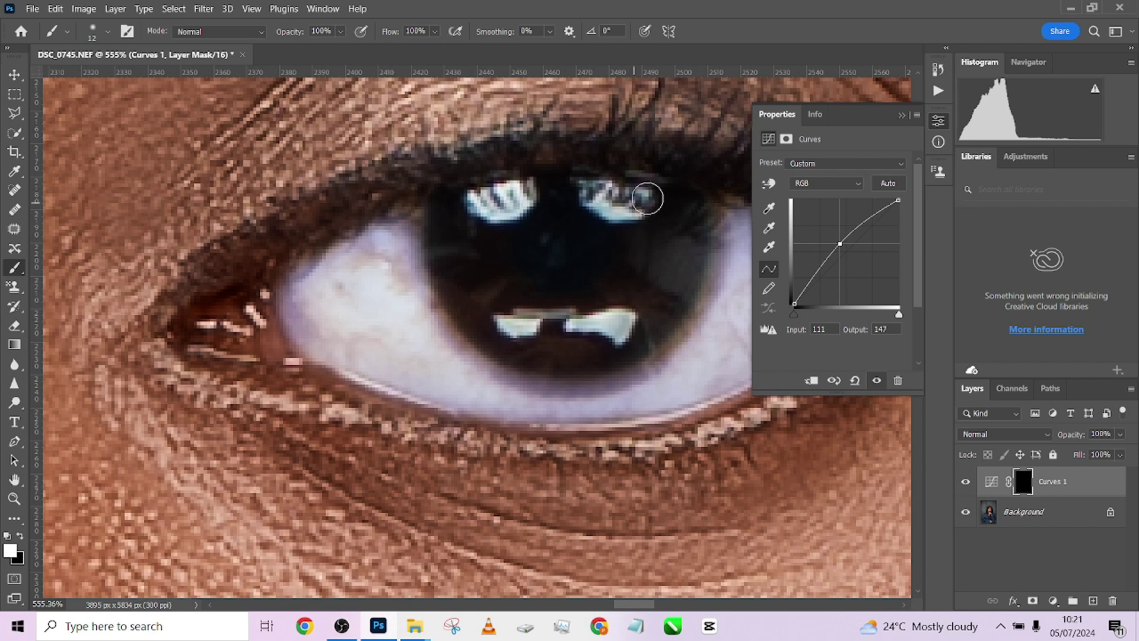
mouse_move(575, 314)
left_mouse_down()
mouse_move(602, 329)
mouse_move(589, 325)
mouse_move(605, 320)
mouse_move(564, 310)
mouse_move(505, 326)
mouse_move(529, 329)
left_mouse_up()
Paint the Curves 1 mask white over the catchlights of the other eye with a 10 px brush
scroll(529, 330, "down", 5)
mouse_move(344, 353)
left_mouse_down()
mouse_move(619, 348)
mouse_move(710, 365)
left_mouse_up()
key("]")
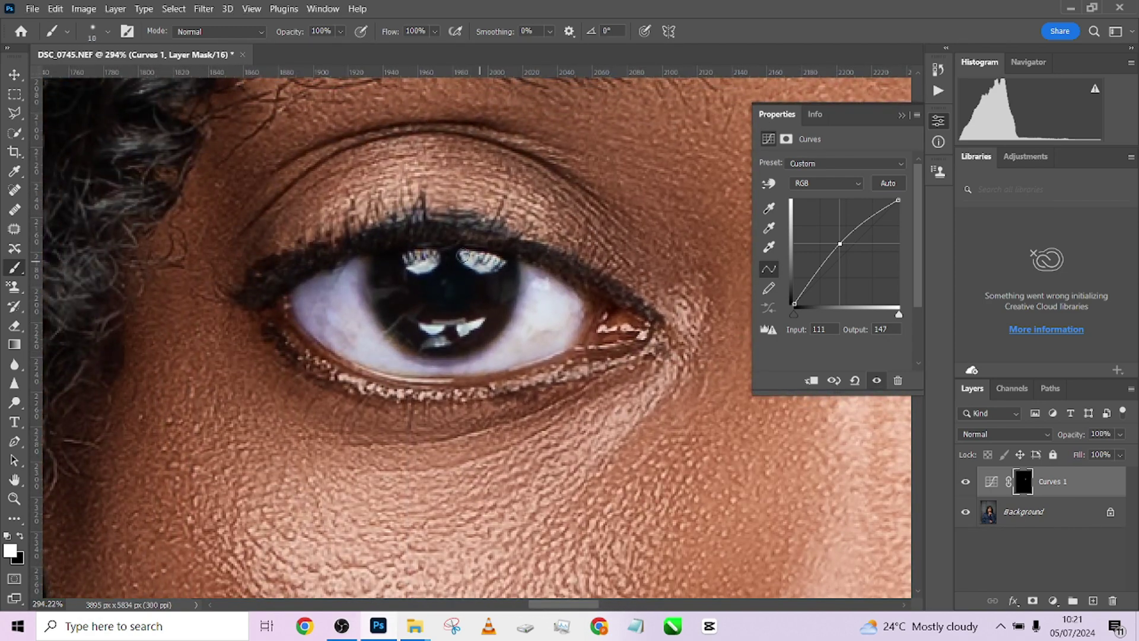
left_click_drag(417, 259, 427, 258)
mouse_move(458, 334)
left_mouse_down()
mouse_move(429, 328)
mouse_move(445, 342)
mouse_move(423, 345)
mouse_move(434, 319)
mouse_move(465, 323)
left_mouse_up()
Lower the opacity of Curves 1 to about 71% and flatten the image
scroll(465, 323, "down", 10)
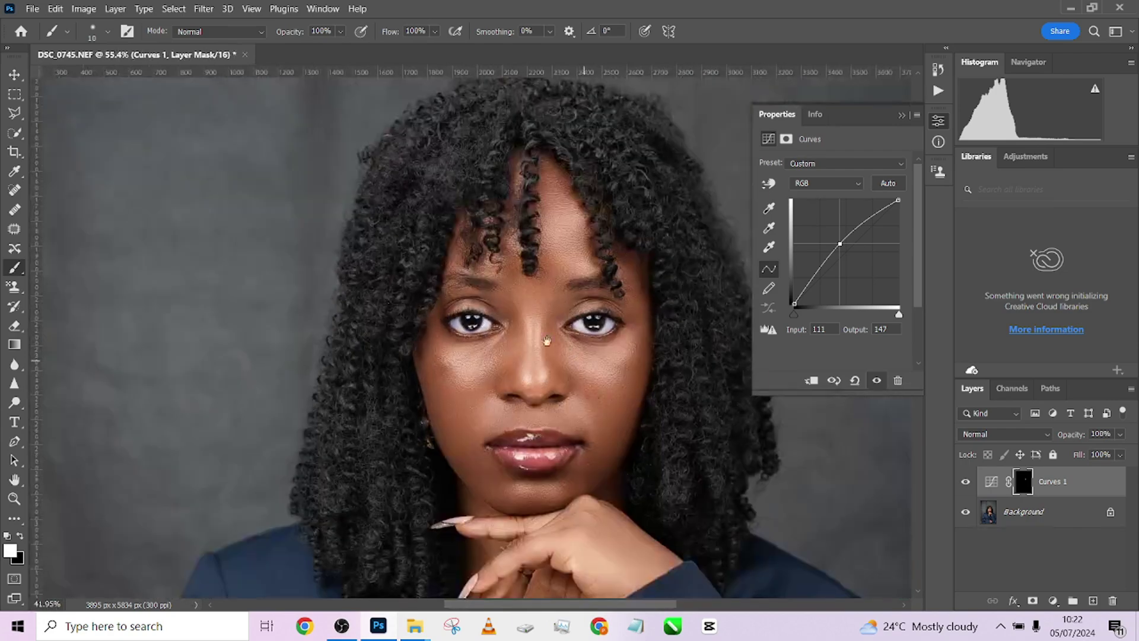
left_click_drag(545, 340, 452, 309)
scroll(452, 310, "down", 5)
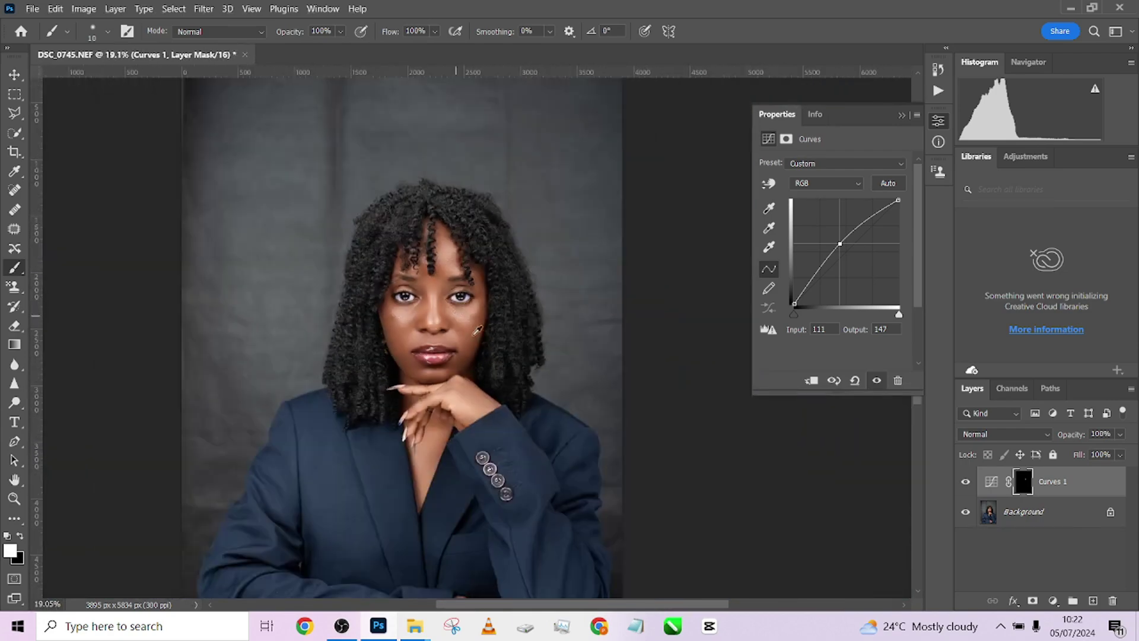
scroll(518, 346, "down", 3)
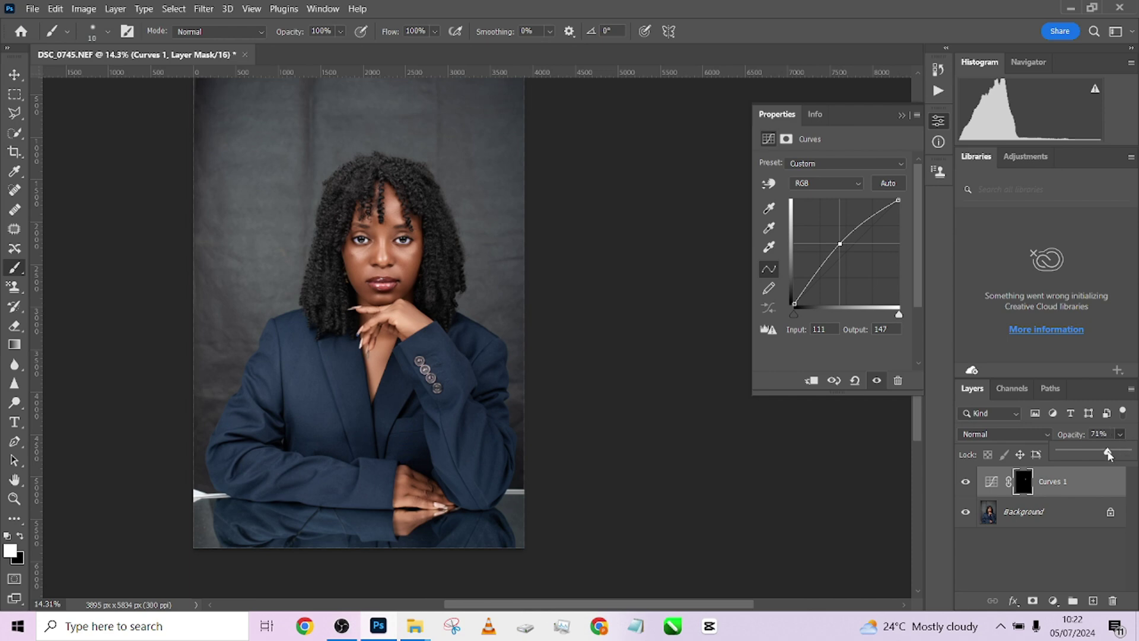
right_click(1042, 512)
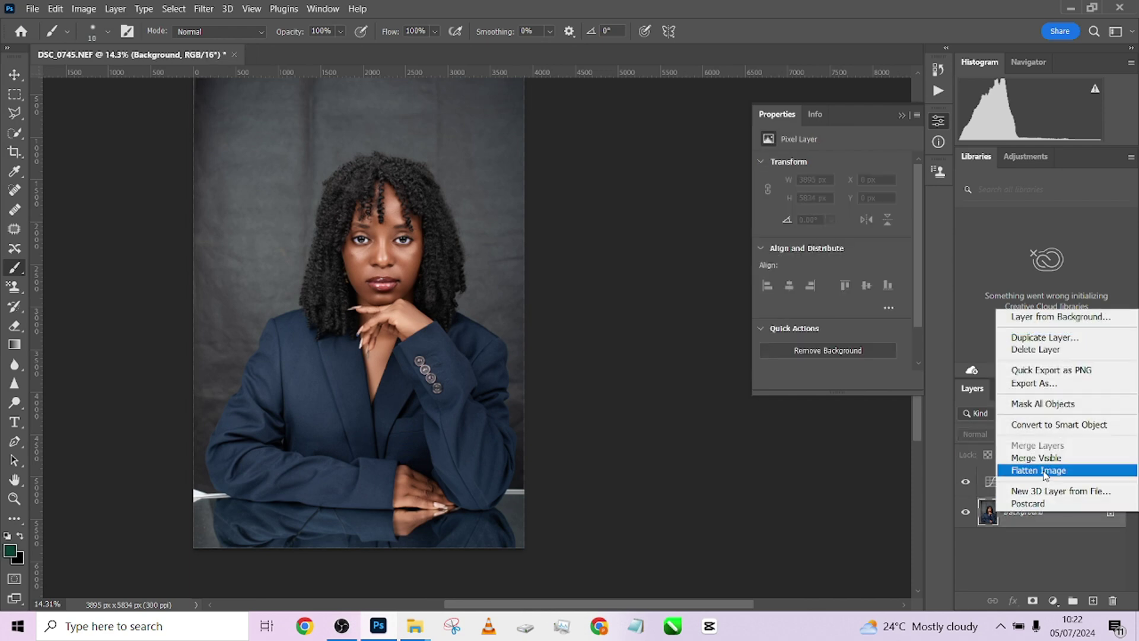
left_click(1039, 469)
Try selecting the woman with Select Subject and clear the selection
scroll(335, 222, "down", 3)
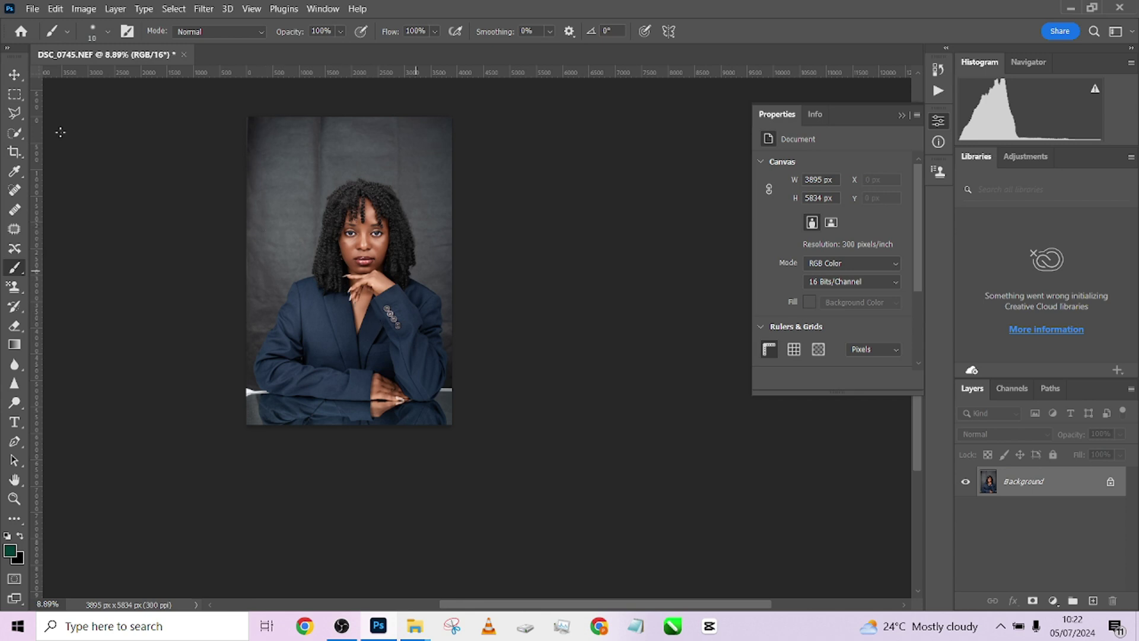
left_click(14, 136)
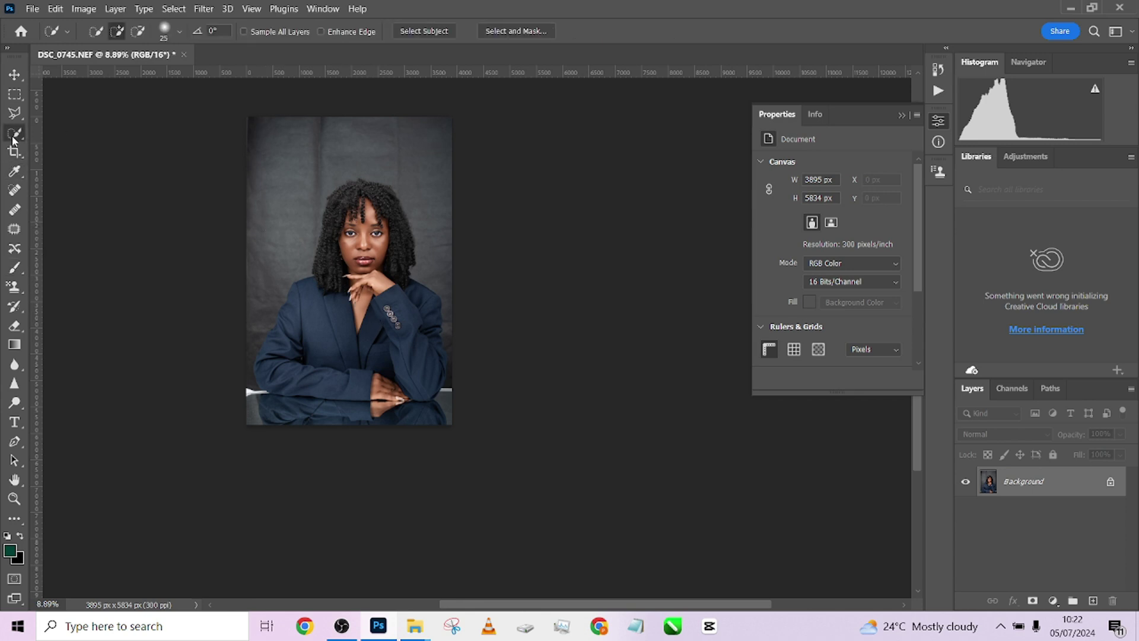
left_click(434, 34)
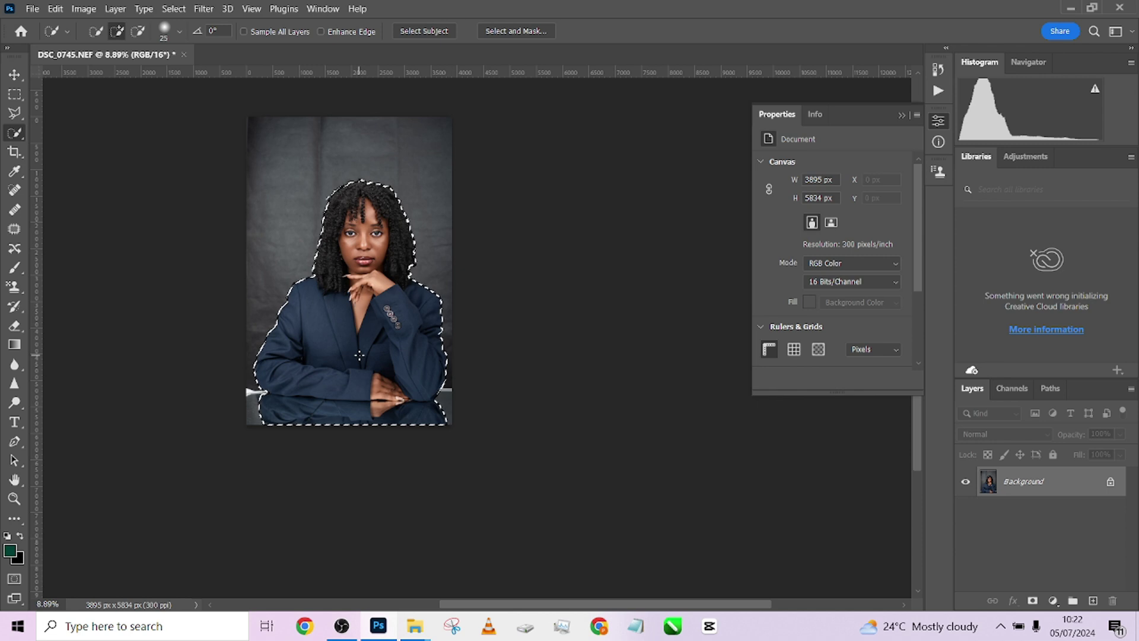
key("ctrl+d")
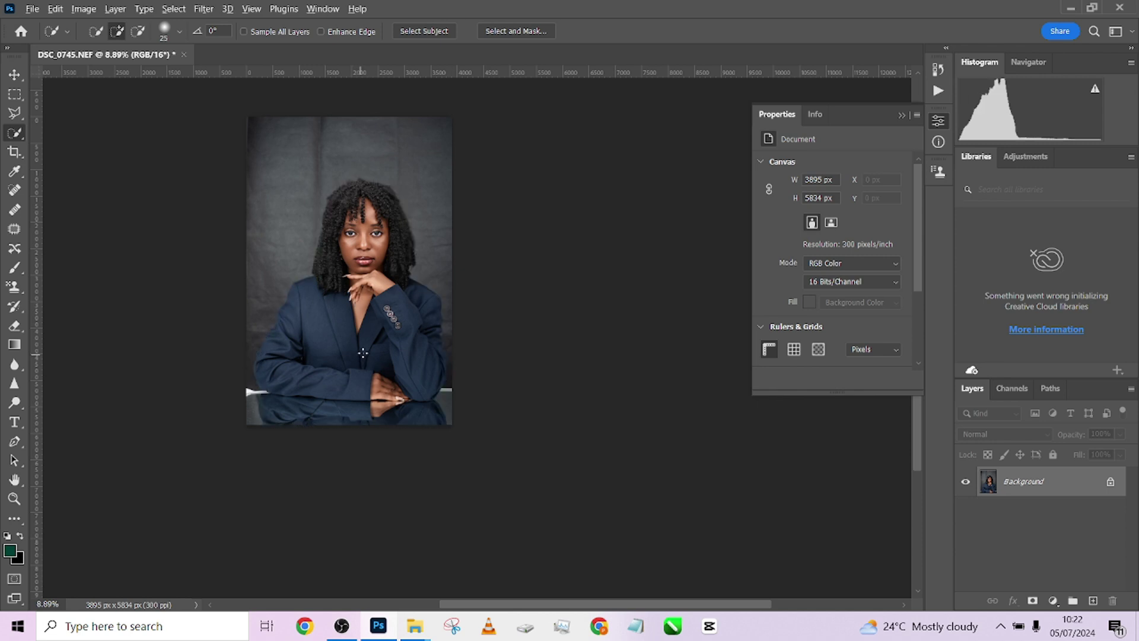
Open the NBP ColourmapX extension and place its panel beside the portrait, with the document properties collapsed
scroll(362, 353, "up", 4)
scroll(362, 353, "down", 2)
left_click_drag(374, 338, 414, 420)
left_click(900, 116)
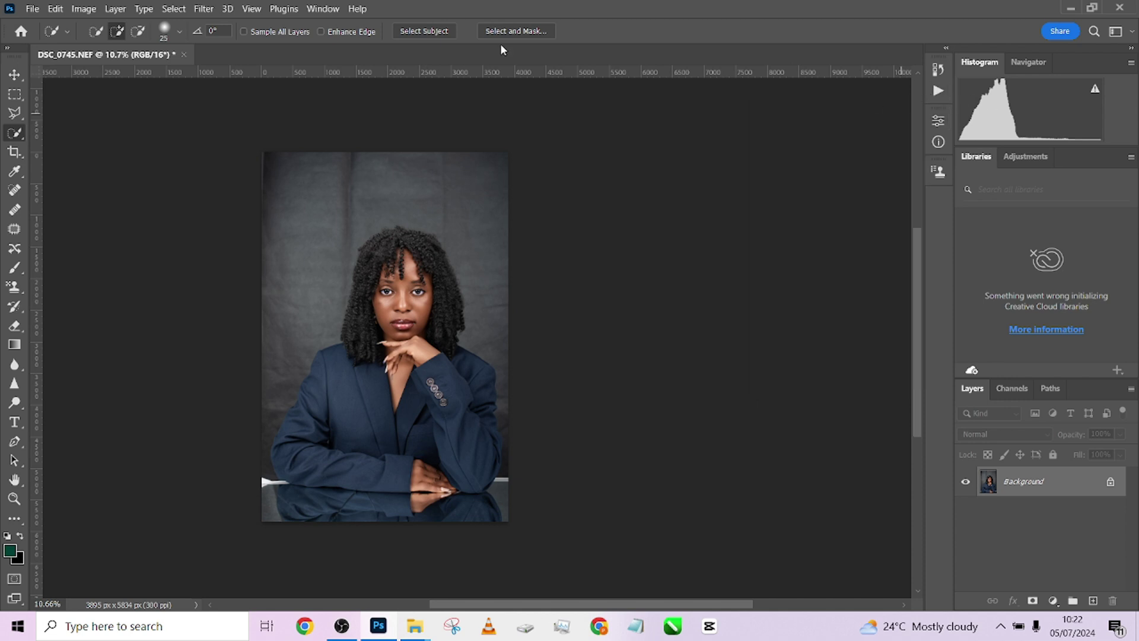
left_click(323, 9)
mouse_move(425, 71)
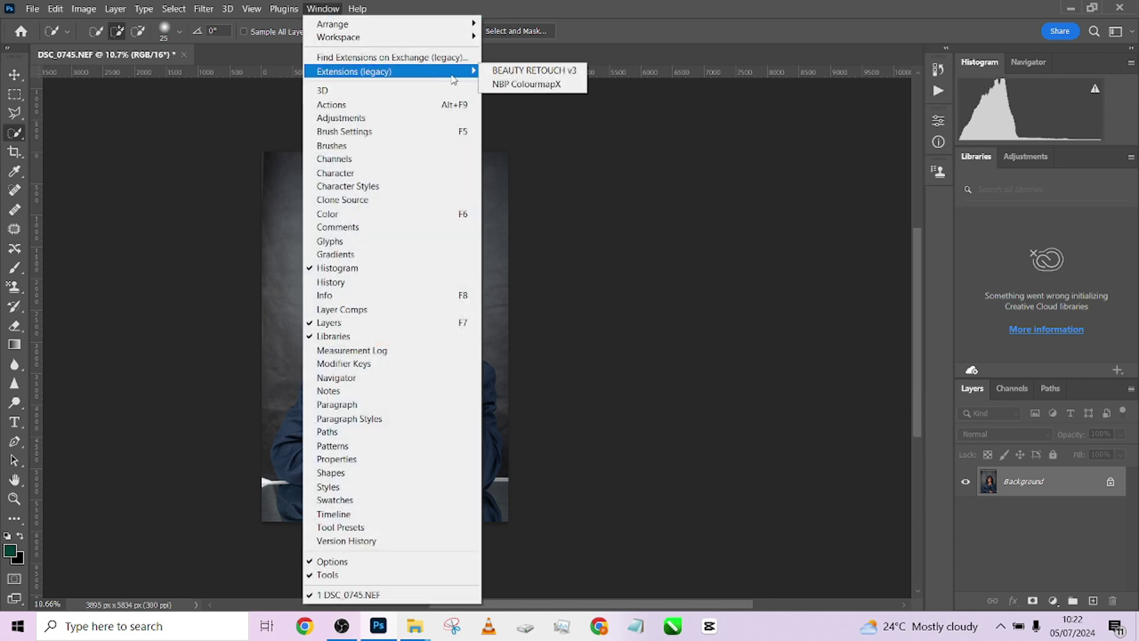
left_click(535, 88)
left_click_drag(865, 192, 173, 87)
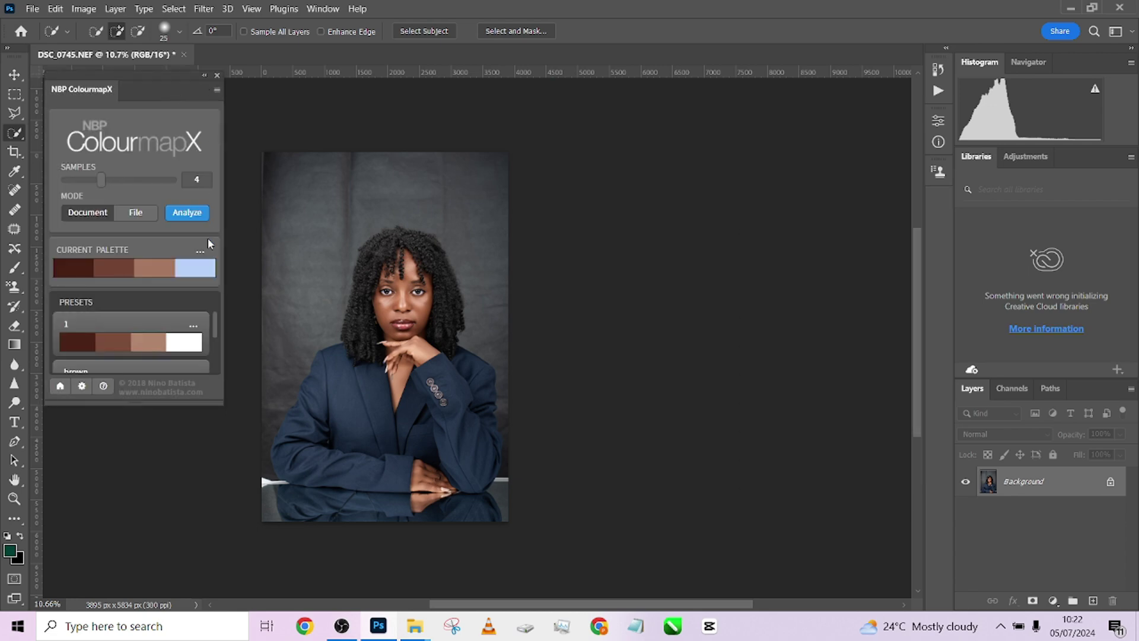
Apply the color grading of ColourmapX preset 1 to the portrait and collapse the extension panel
scroll(488, 347, "up", 6)
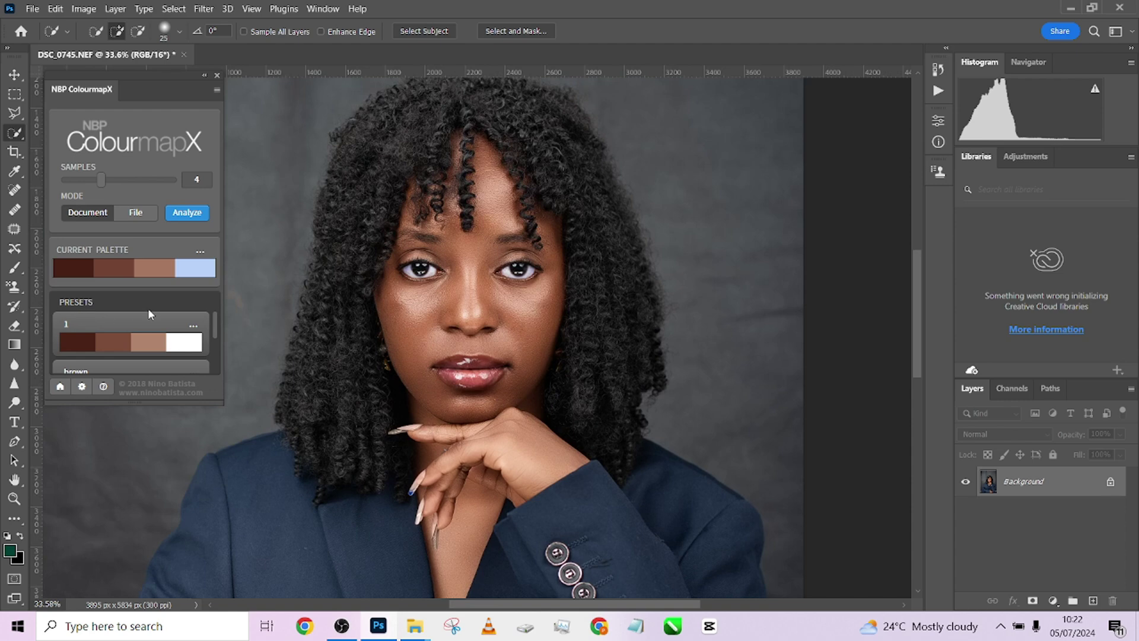
left_click(192, 327)
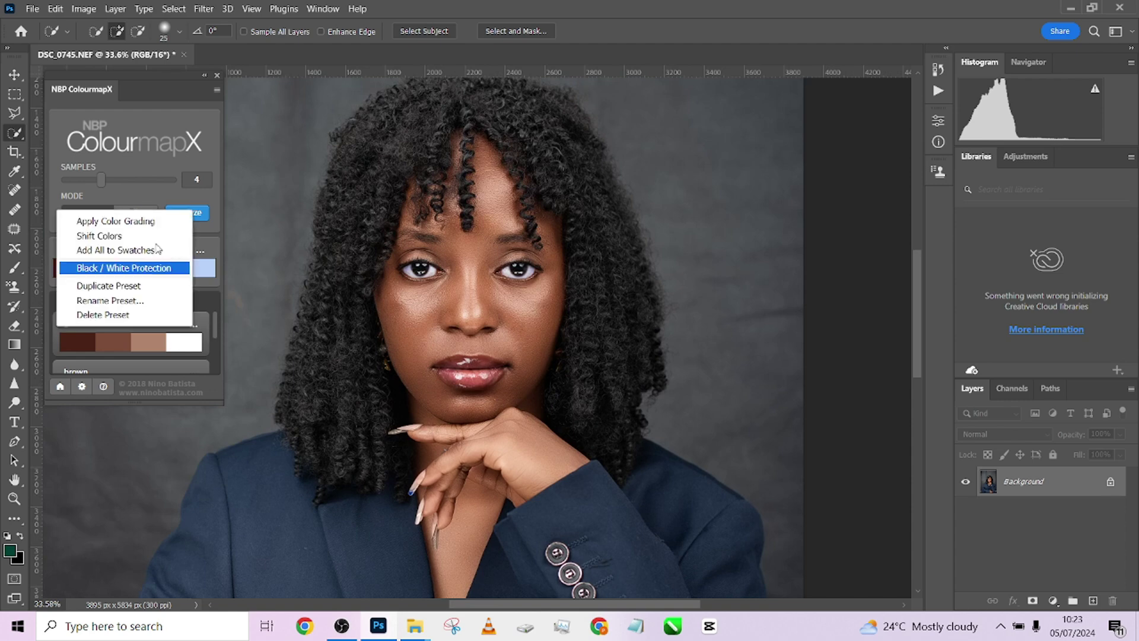
left_click(117, 226)
left_click(204, 75)
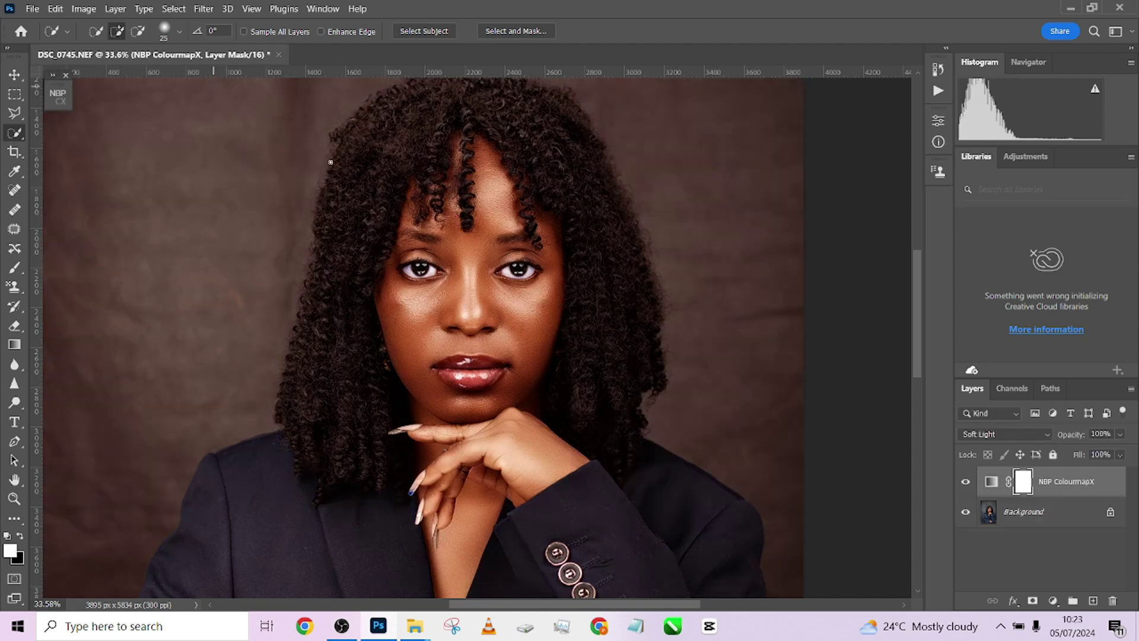
scroll(386, 207, "down", 5)
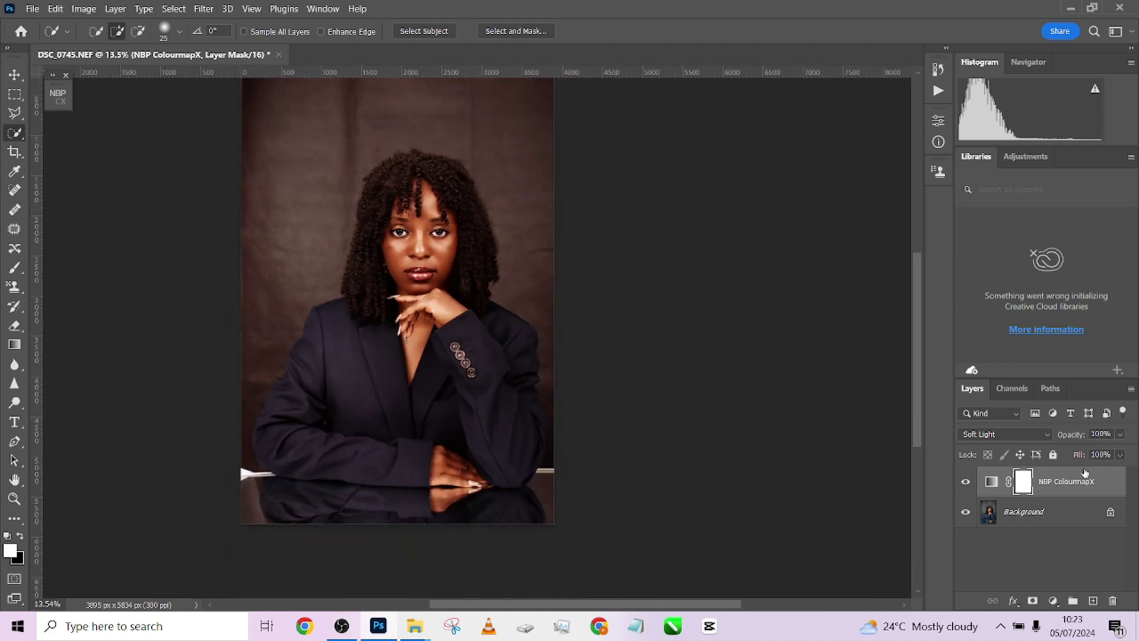
left_click(998, 433)
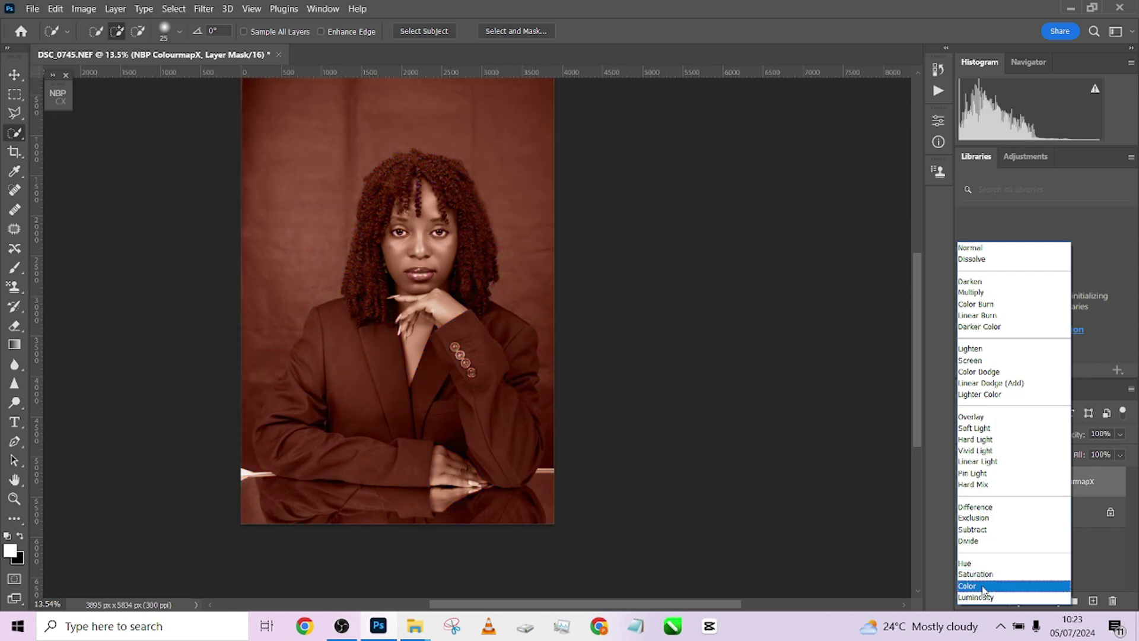
left_click(866, 520)
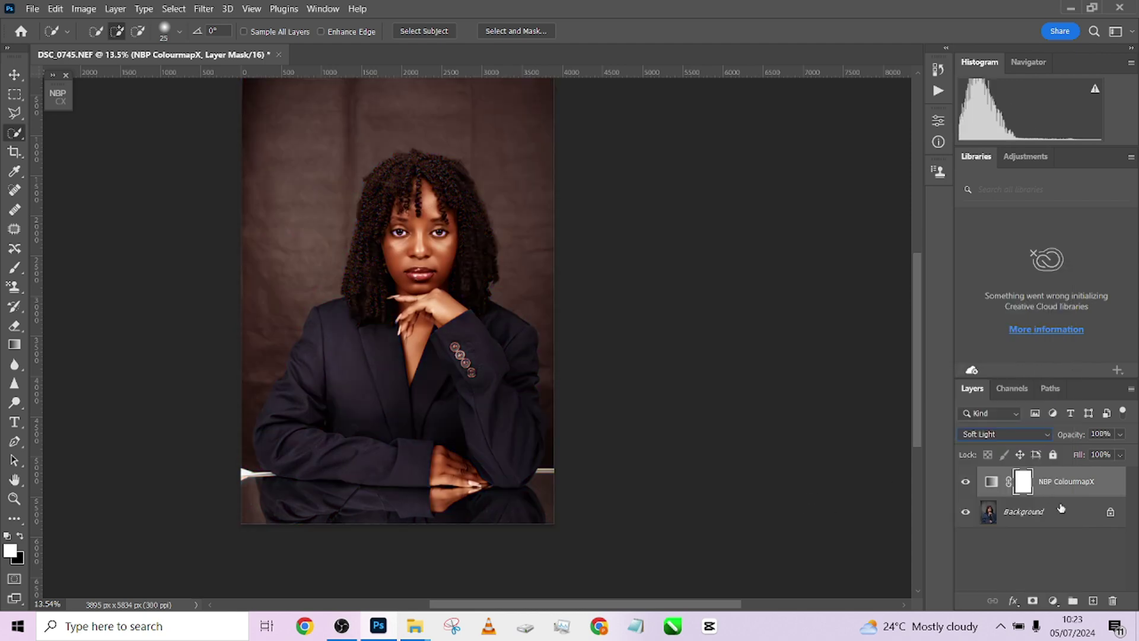
Restrict the NBP ColourmapX layer mask to the woman's skin using Color Range with fuzziness 11 and an added face sample
left_click(173, 9)
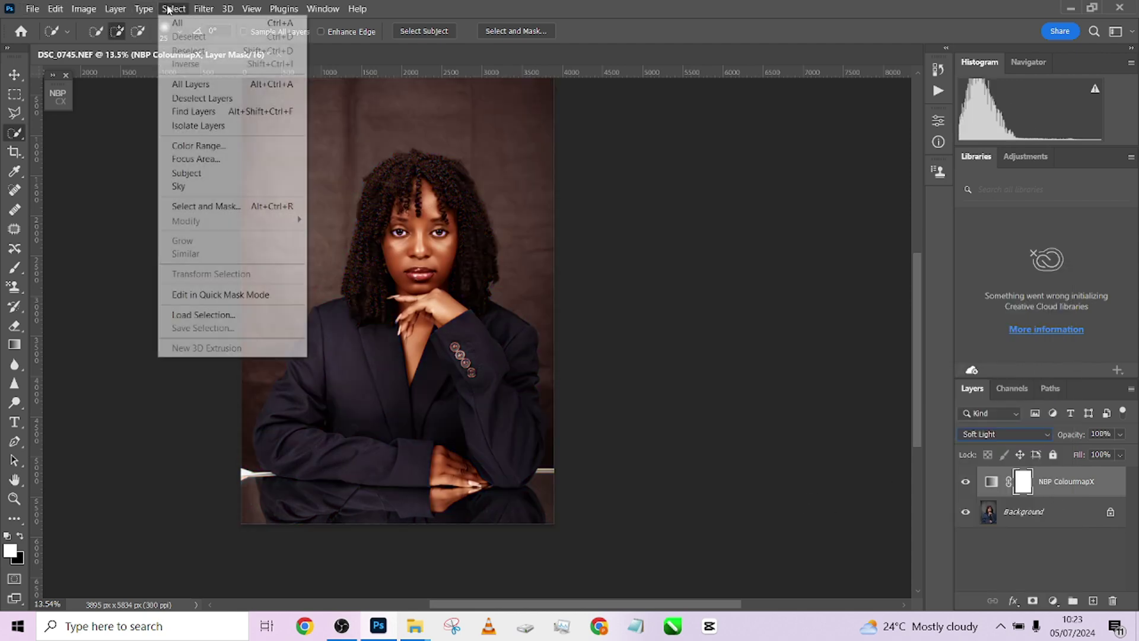
left_click(227, 147)
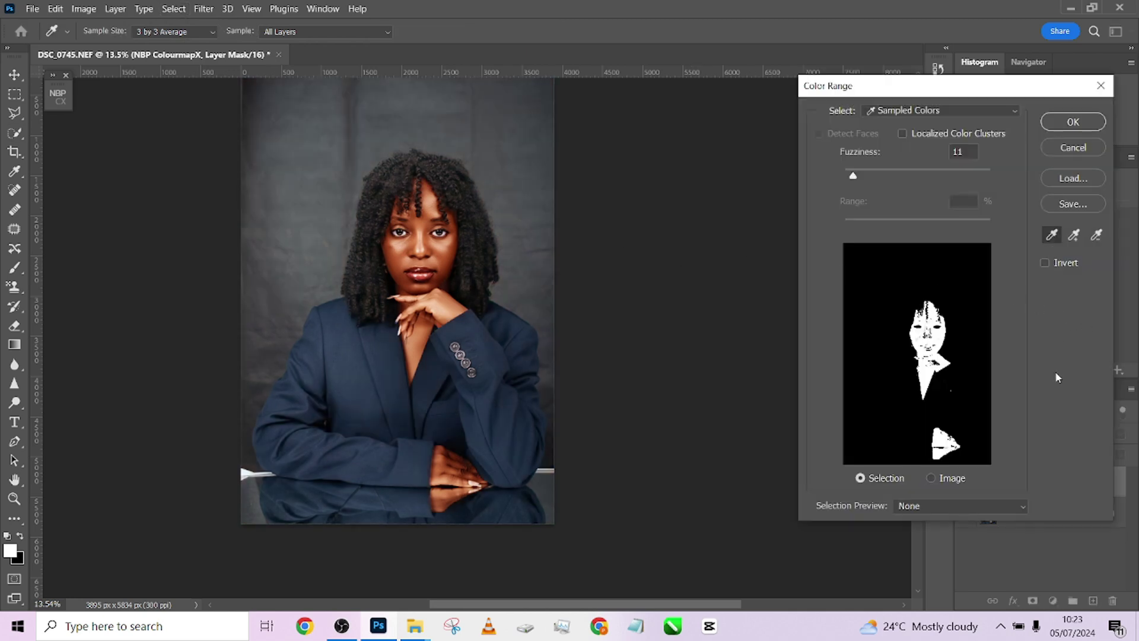
left_click(1072, 238)
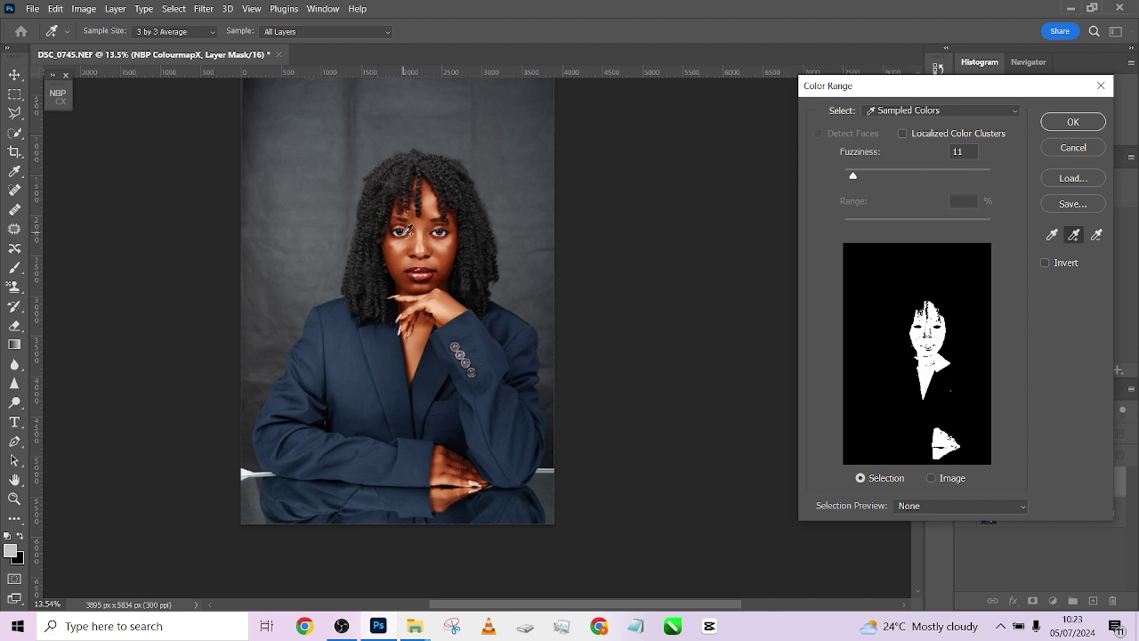
left_click(428, 240)
left_click(1073, 122)
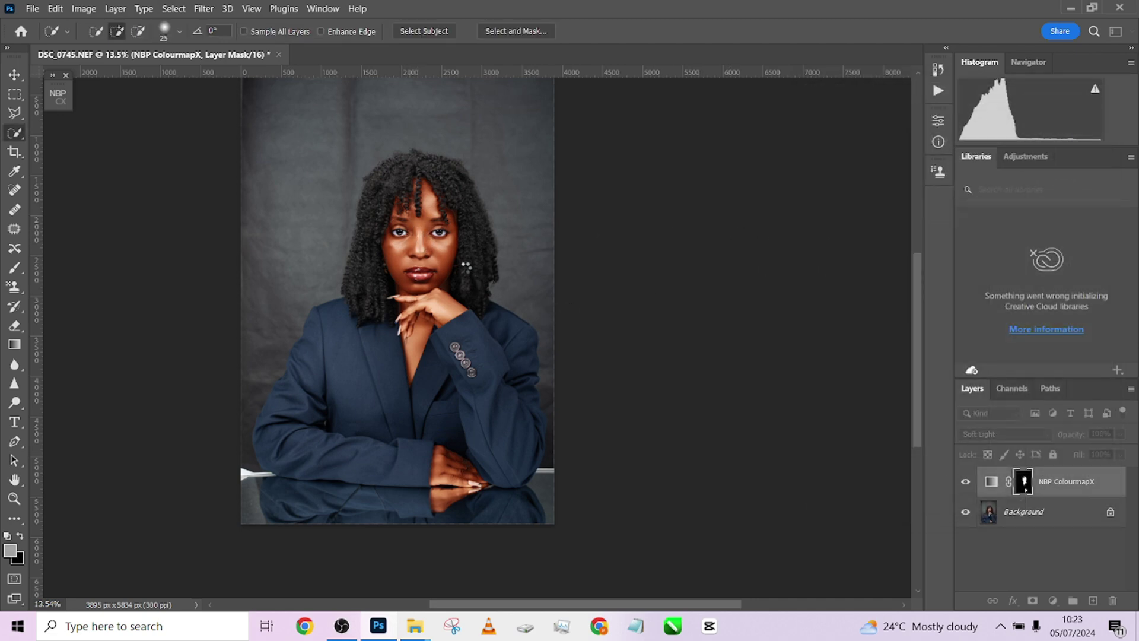
Set the brush to about 138 px and paint the ColourmapX mask along the woman's lower face and jaw
scroll(455, 284, "up", 5)
left_click_drag(362, 304, 473, 368)
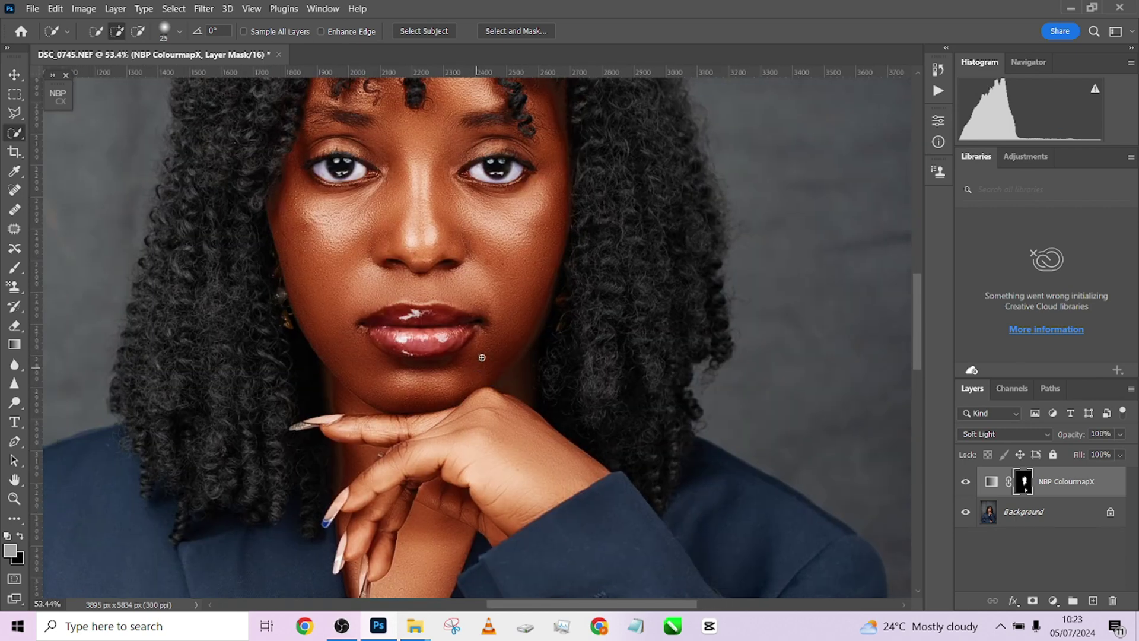
key("b")
right_click(453, 318, "alt")
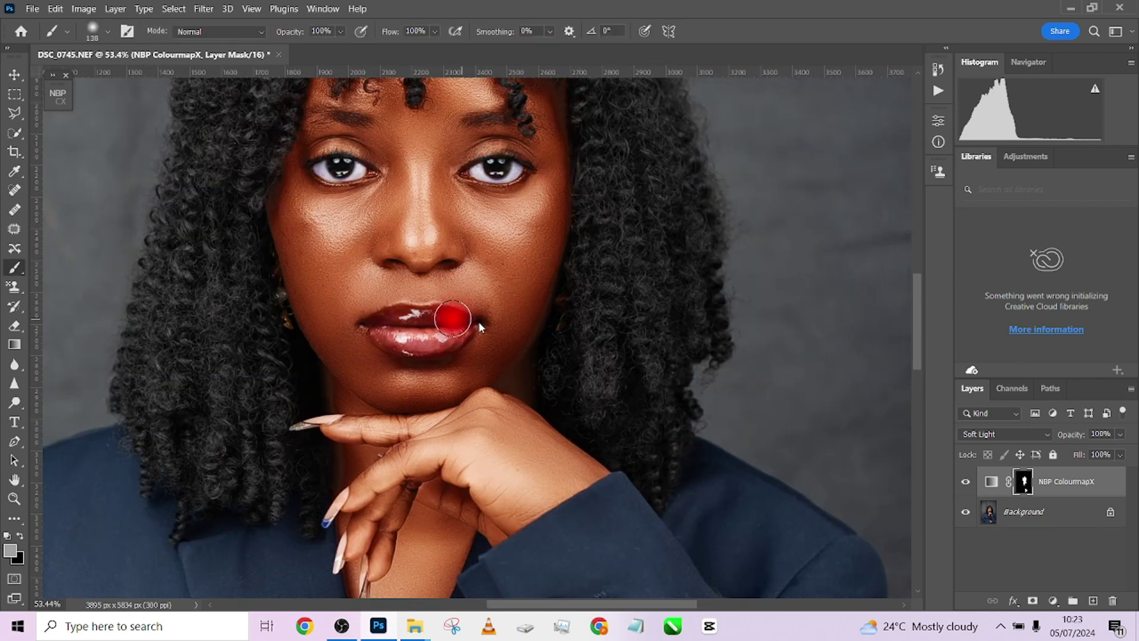
mouse_move(496, 368)
left_mouse_down()
mouse_move(539, 274)
mouse_move(514, 379)
left_mouse_up()
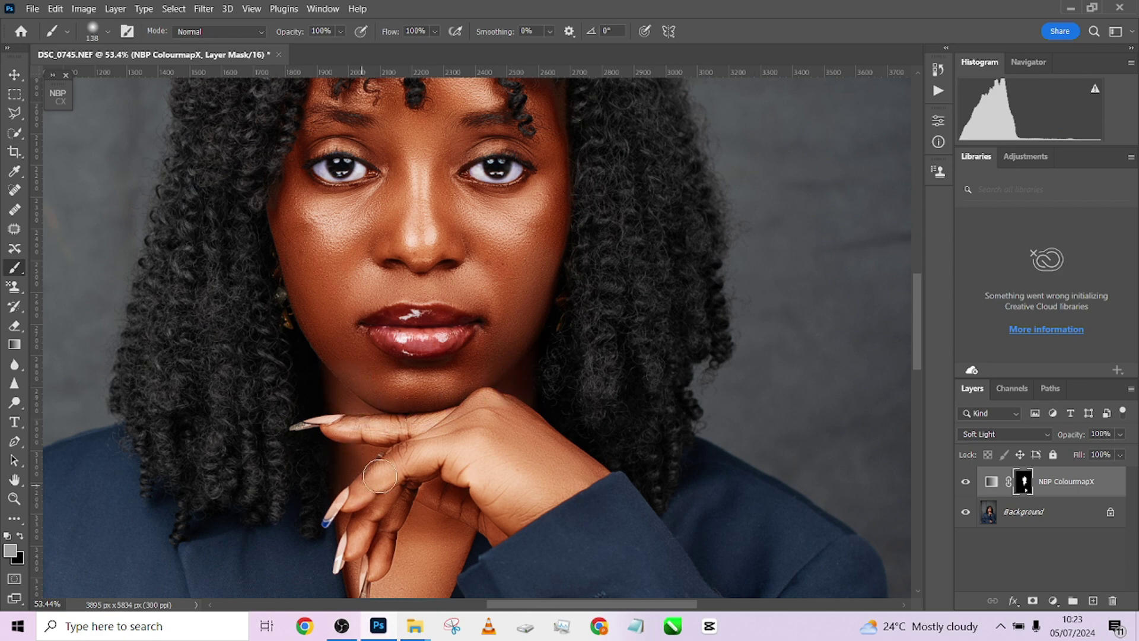
Paint white on the ColourmapX mask over the chest, the shaded edge of the cheek and the temple
scroll(356, 468, "down", 3)
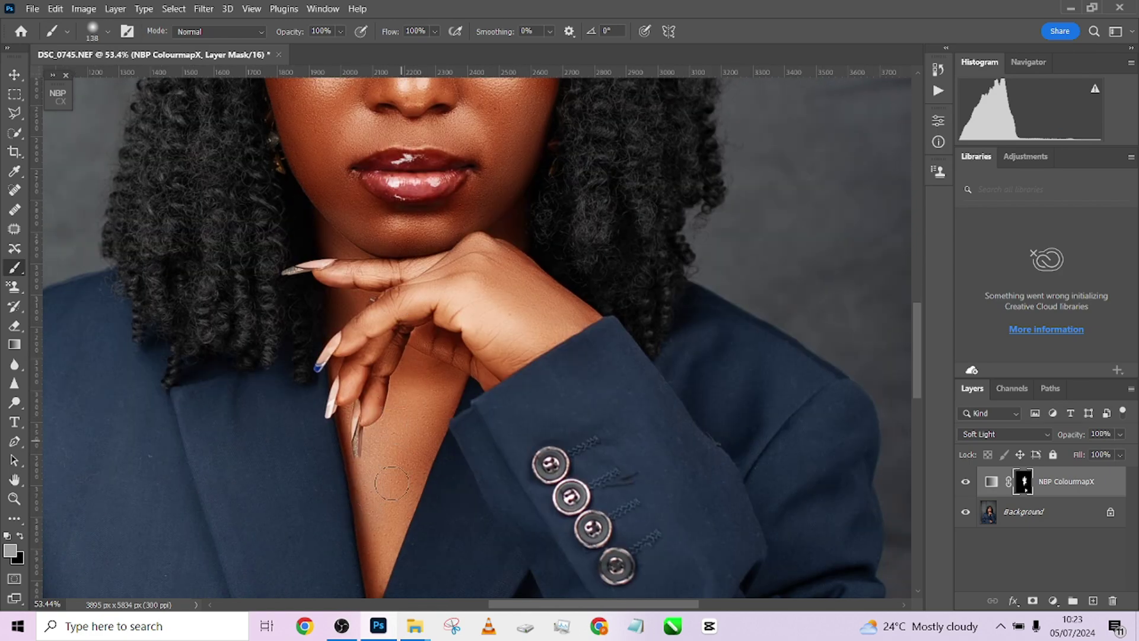
key("d")
left_click_drag(368, 413, 365, 491)
scroll(439, 382, "up", 4)
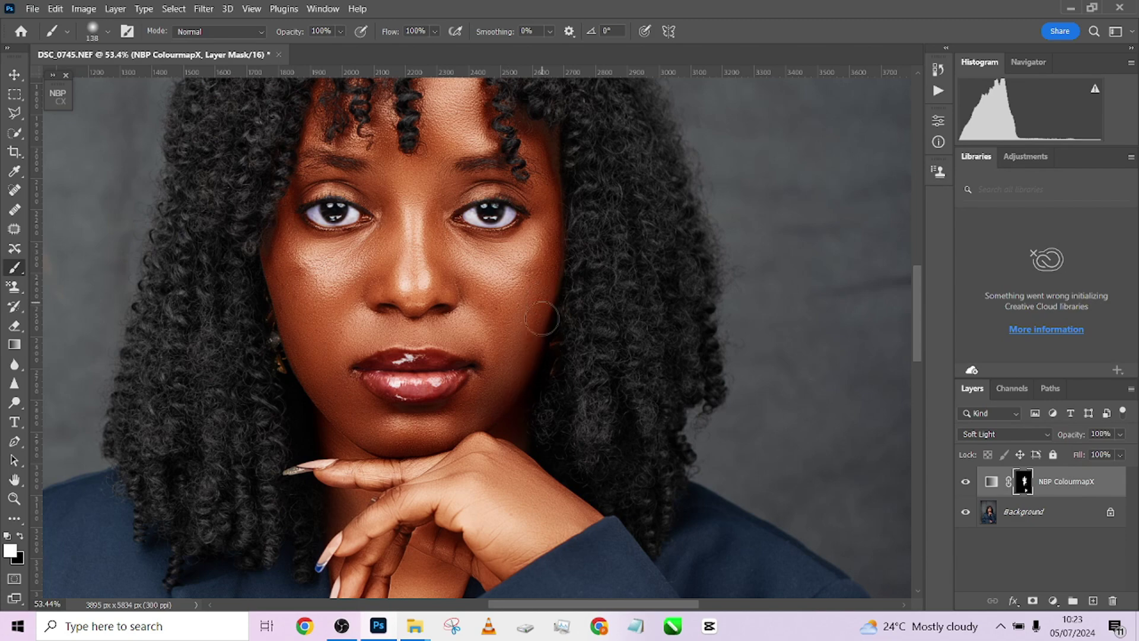
left_click_drag(525, 307, 524, 386)
left_click_drag(542, 266, 533, 210)
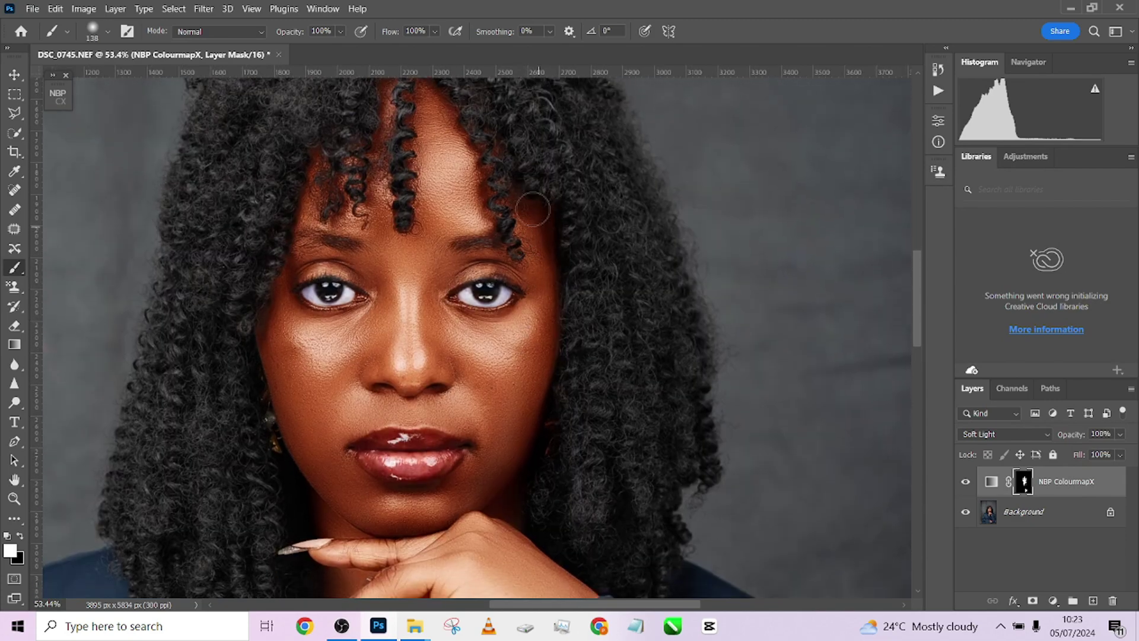
Lower the NBP ColourmapX layer's opacity to 39% and its fill to about 75%
left_click_drag(422, 329, 452, 513)
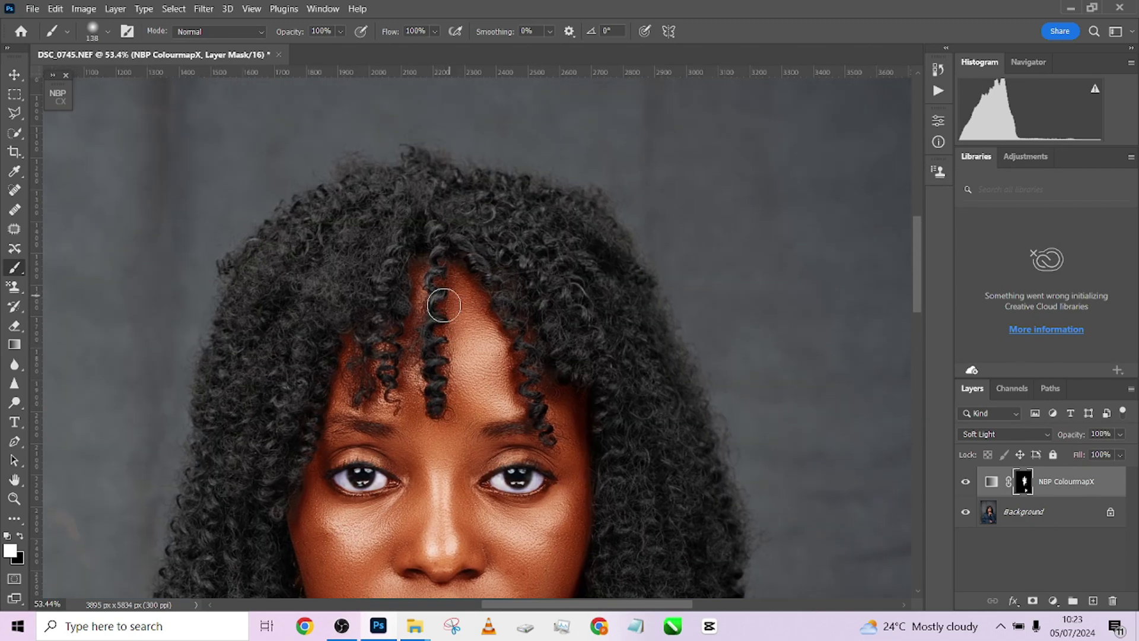
left_click(1120, 435)
left_click_drag(1088, 454, 1086, 454)
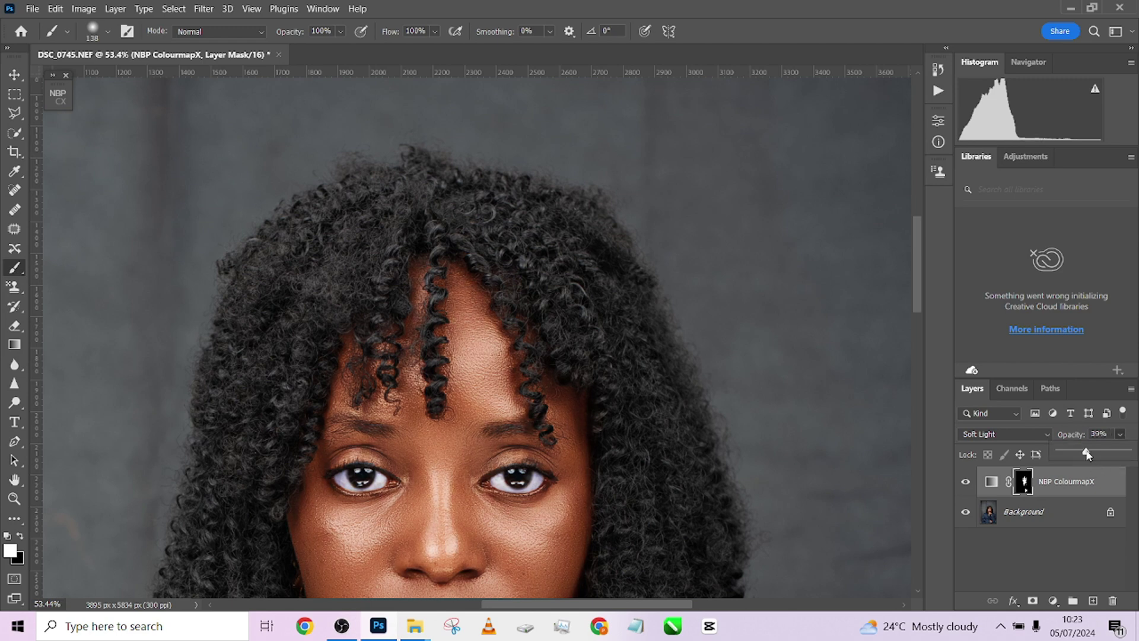
scroll(694, 337, "down", 5)
left_click_drag(648, 376, 510, 249)
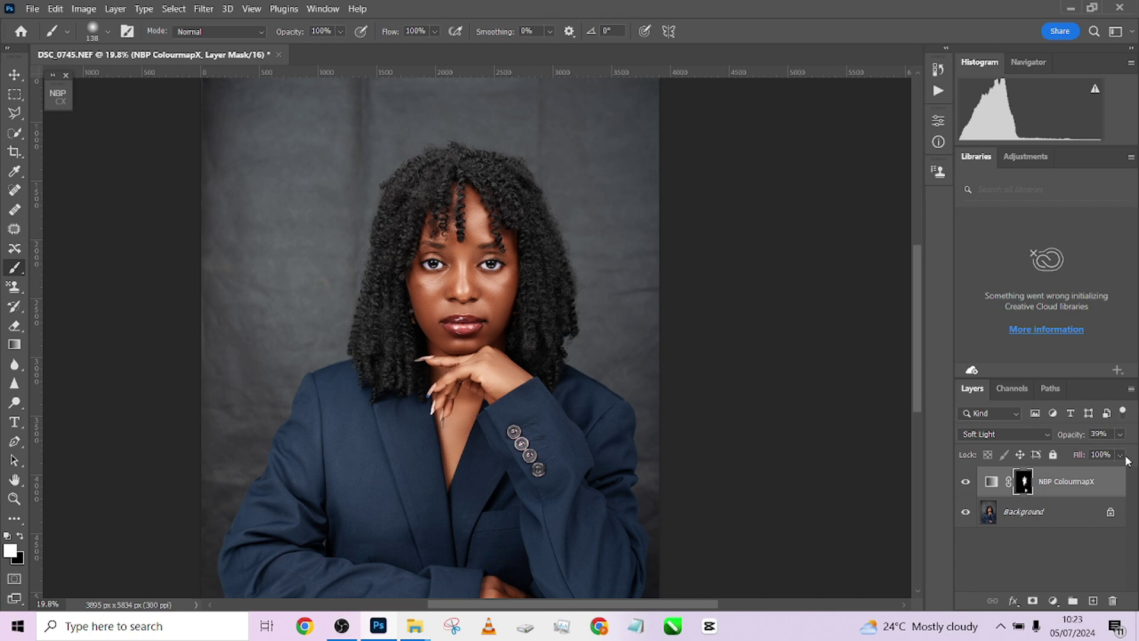
left_click_drag(1125, 457, 1112, 473)
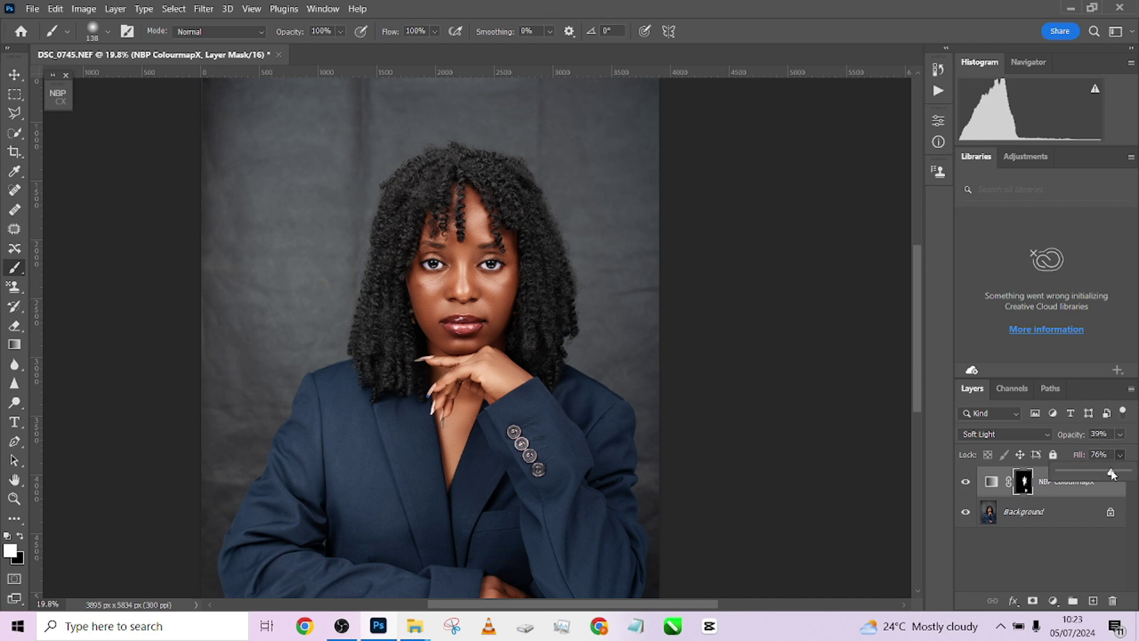
Compare the whole portrait with and without the NBP ColourmapX layer by toggling its visibility
scroll(590, 322, "down", 4)
left_click_drag(588, 369, 513, 347)
left_click(965, 482)
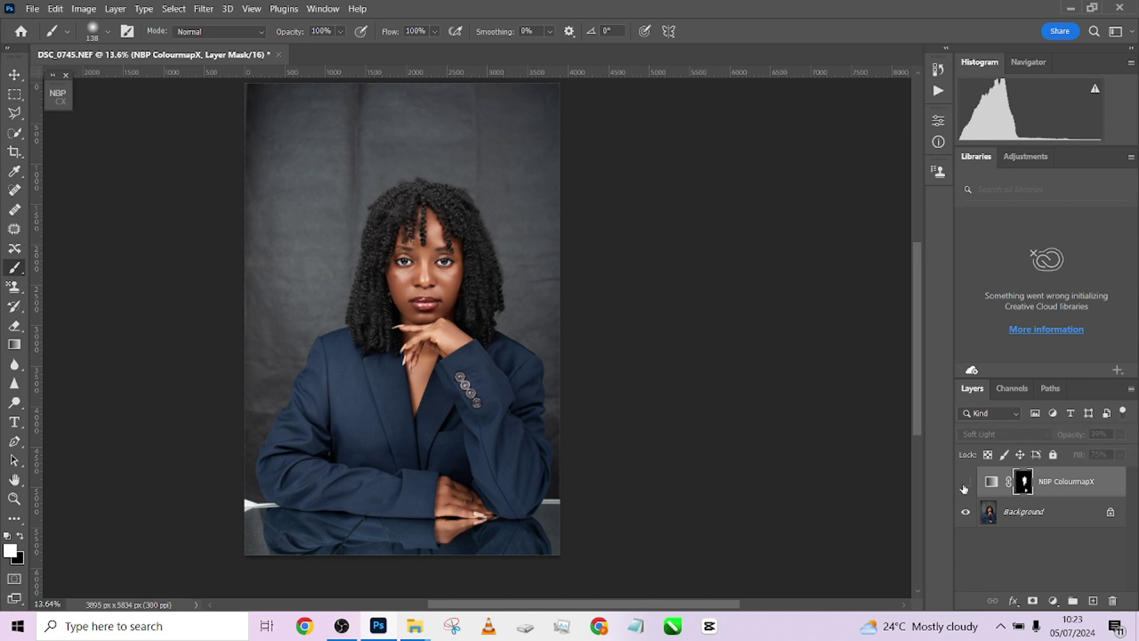
left_click(965, 484)
left_click(964, 485)
left_click(964, 483)
left_click(964, 484)
left_click(965, 483)
Reduce the NBP ColourmapX layer's fill to about 64% and flatten the image
scroll(403, 279, "up", 6)
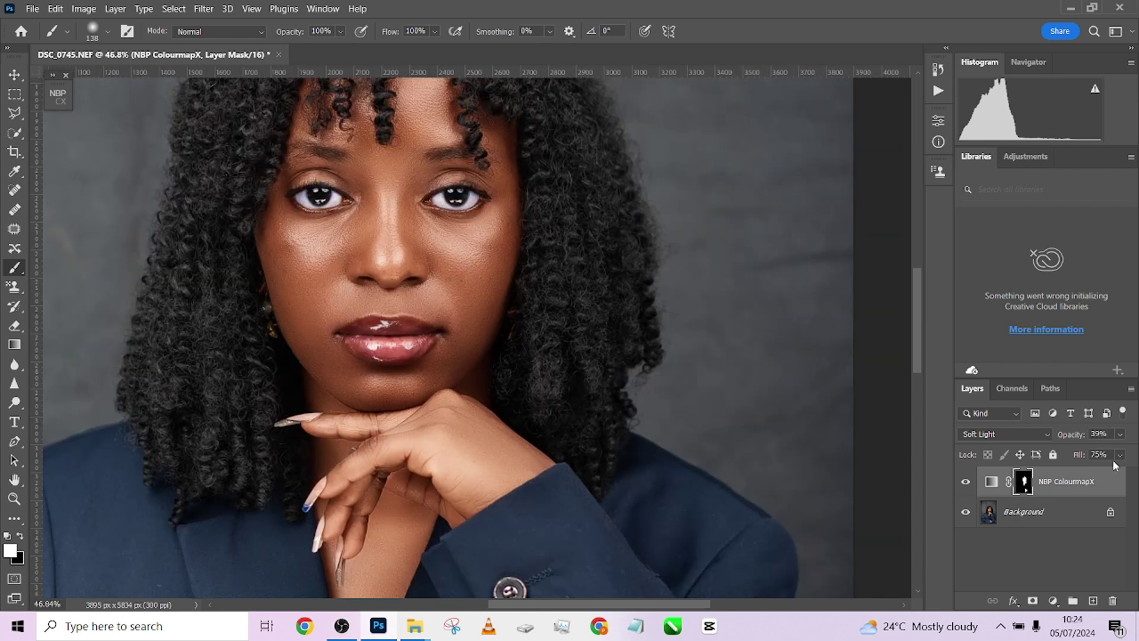
left_click(1119, 454)
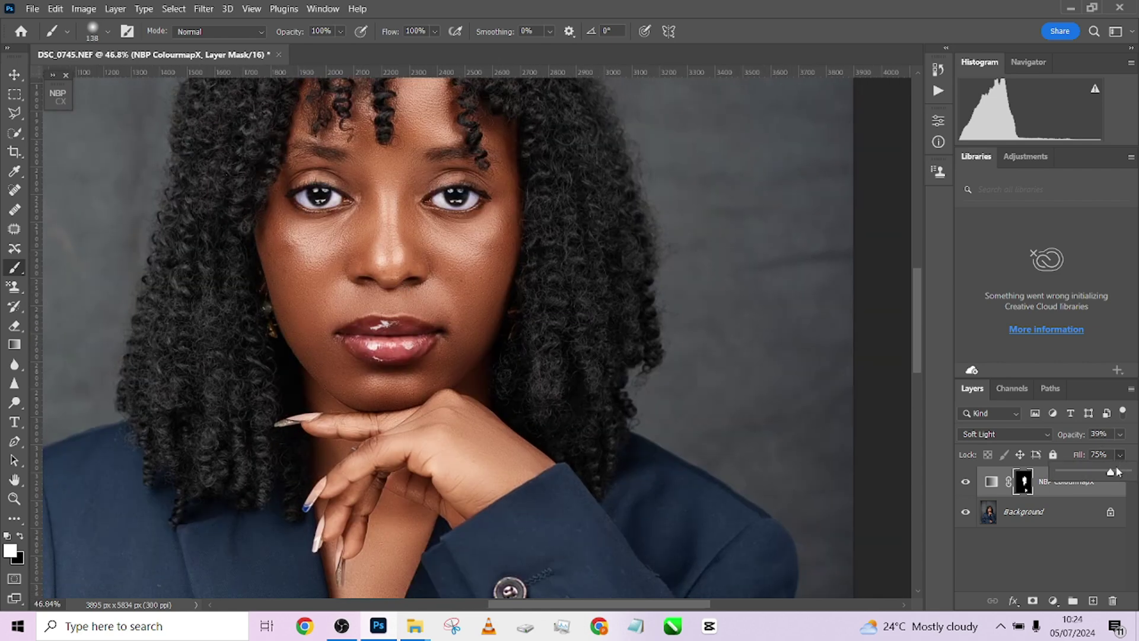
left_click_drag(1113, 473, 1106, 474)
scroll(593, 350, "down", 7)
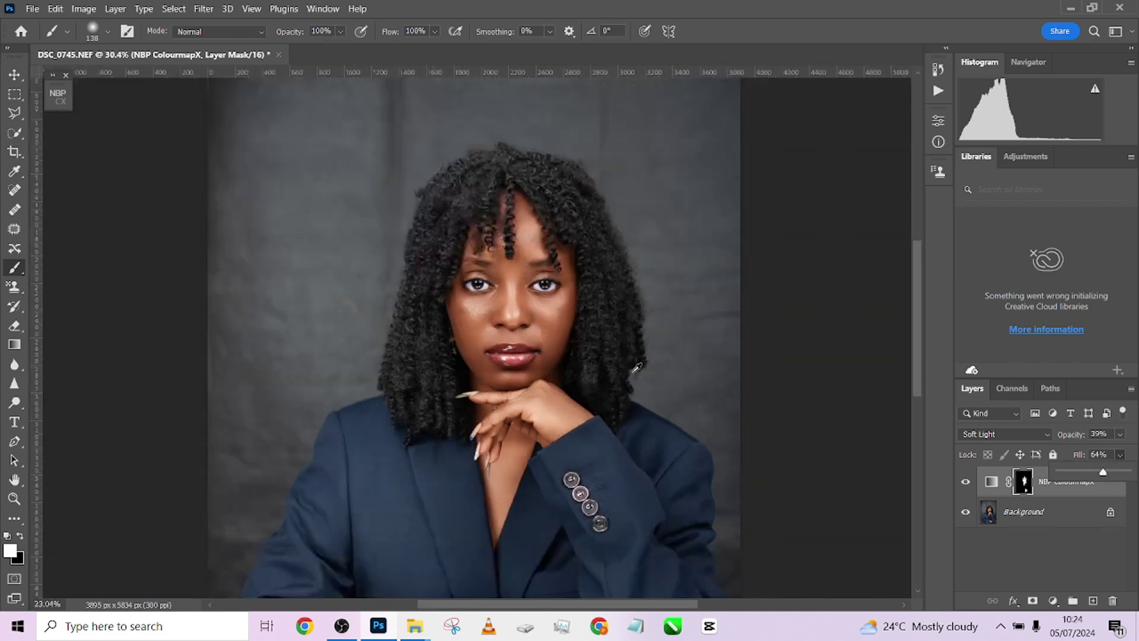
right_click(1042, 514)
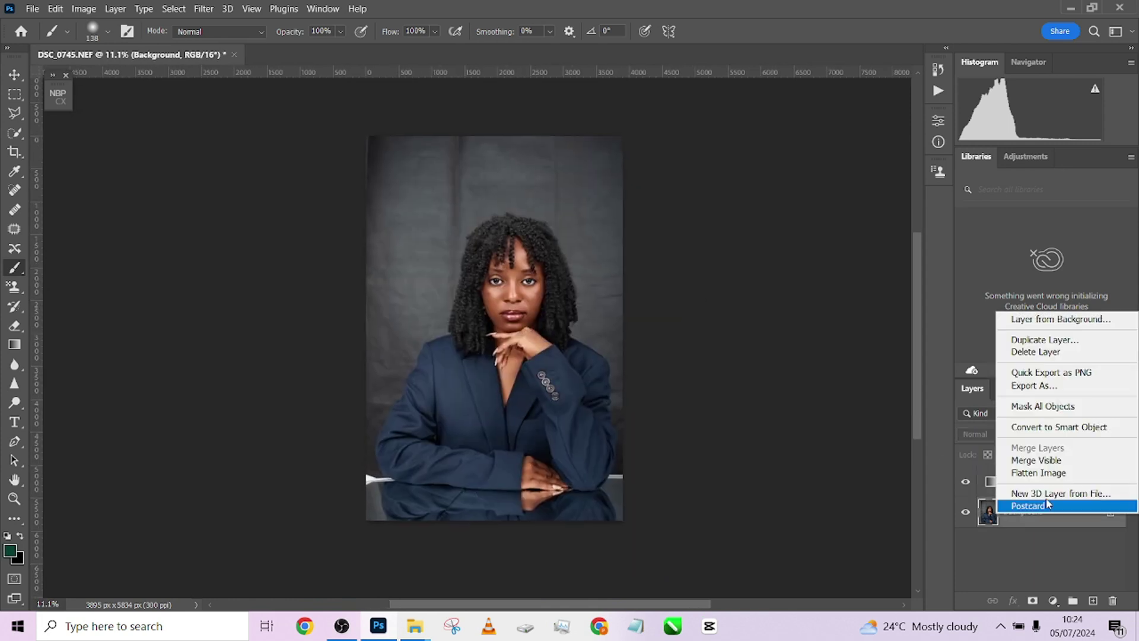
left_click(1040, 472)
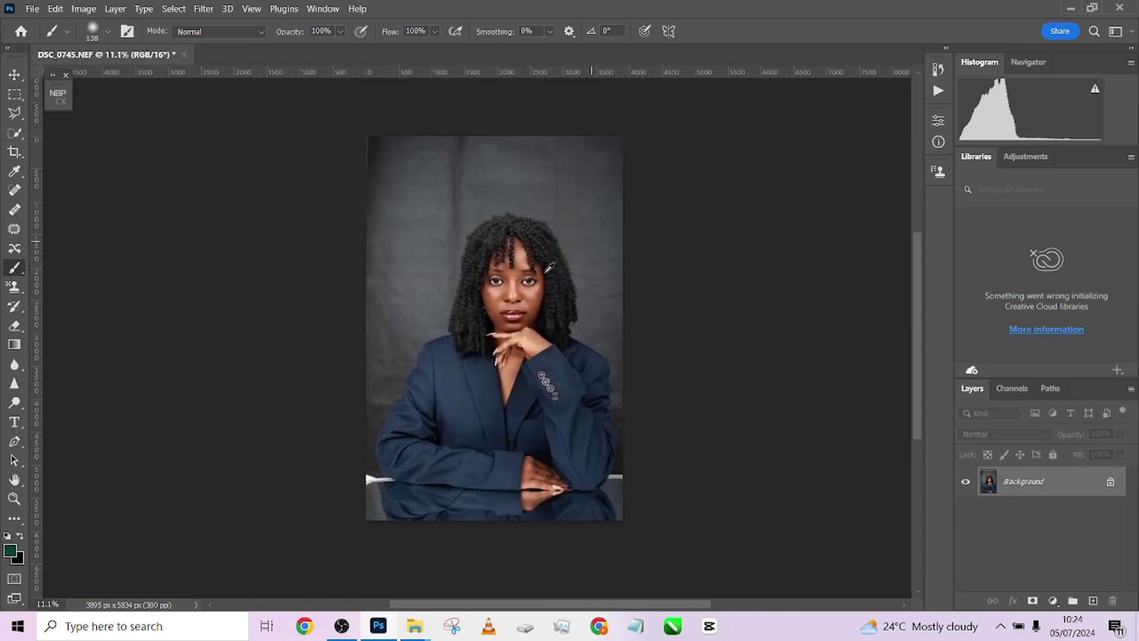
Select the woman with Select Subject and invert the selection to the backdrop
scroll(545, 271, "up", 2)
scroll(516, 232, "down", 3)
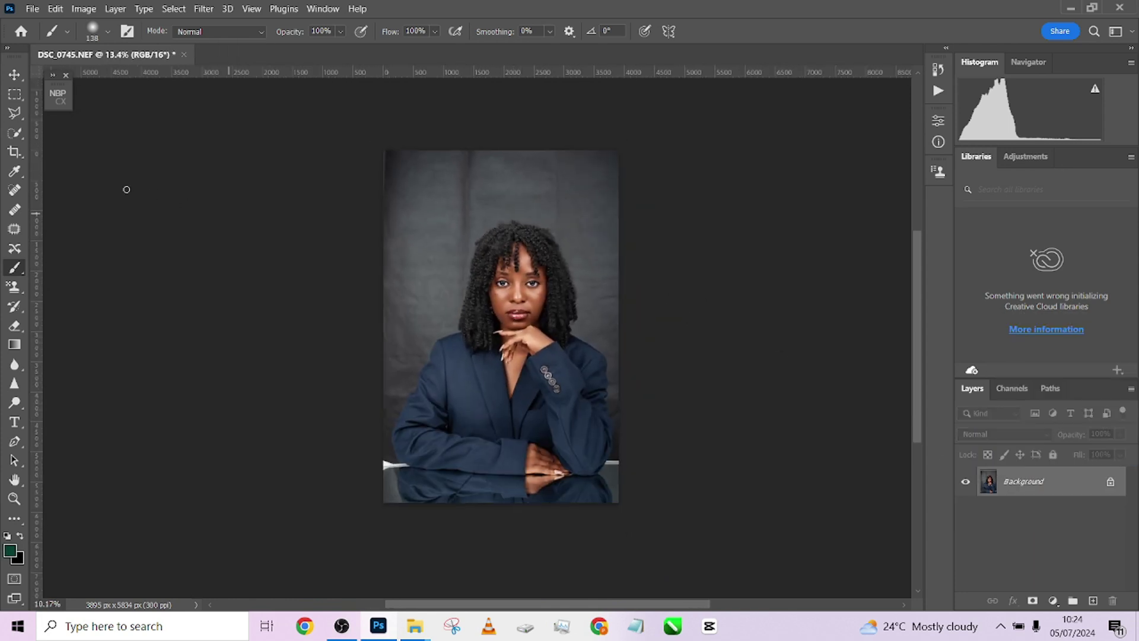
left_click(15, 133)
left_click(418, 33)
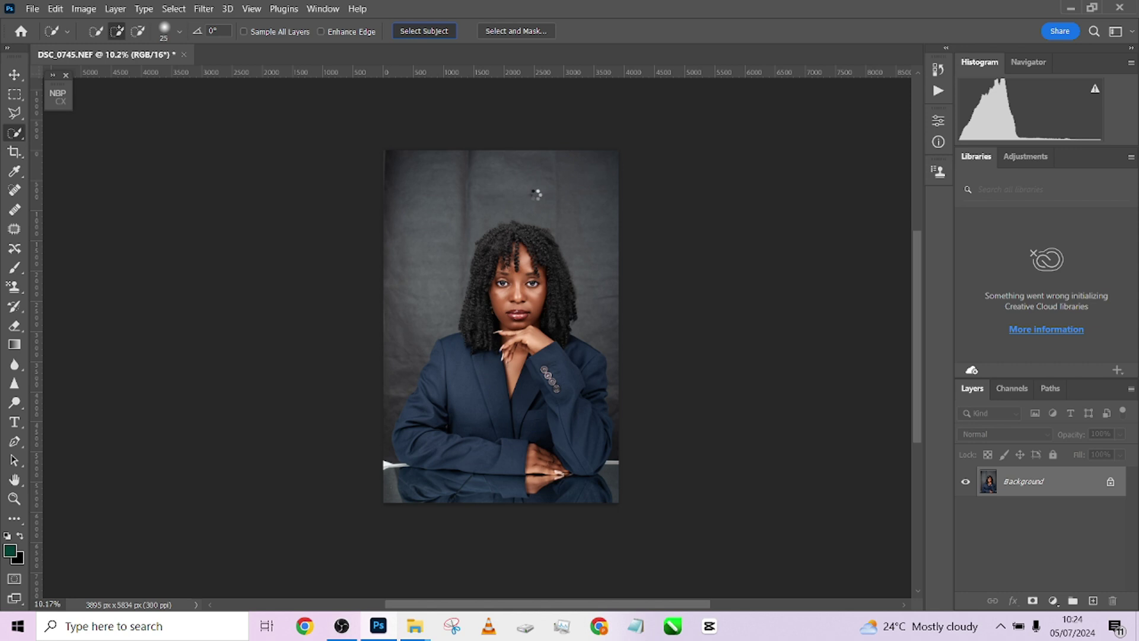
right_click(509, 280)
left_click(569, 301)
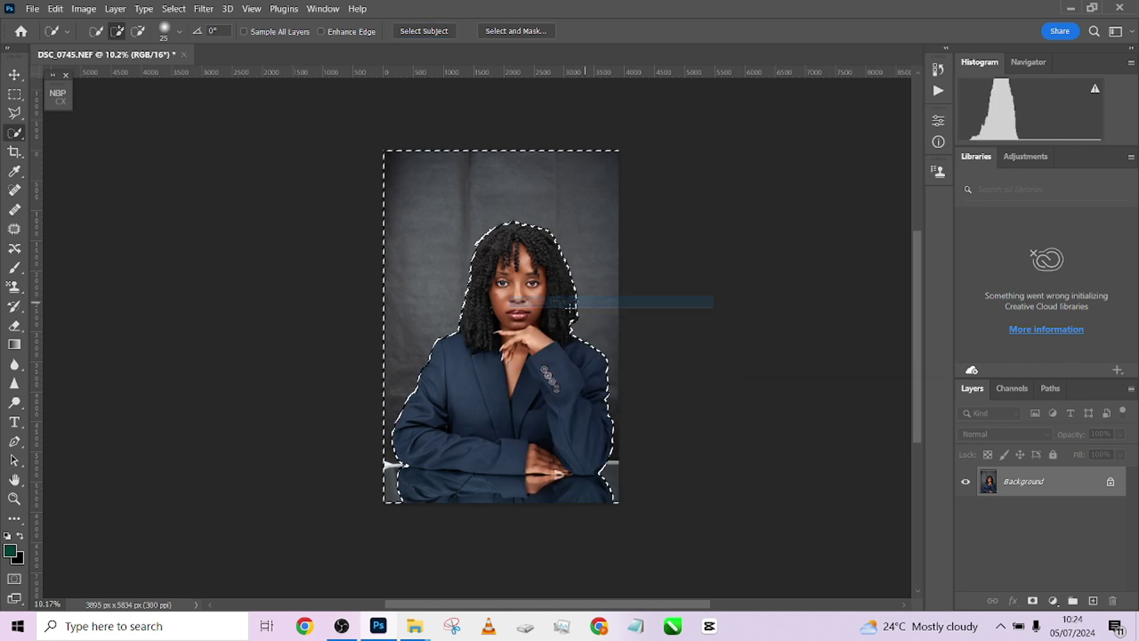
Subtract the white table edge on both sides of the woman from the backdrop selection with a 38 px Quick Selection brush
left_click_drag(492, 446, 499, 447)
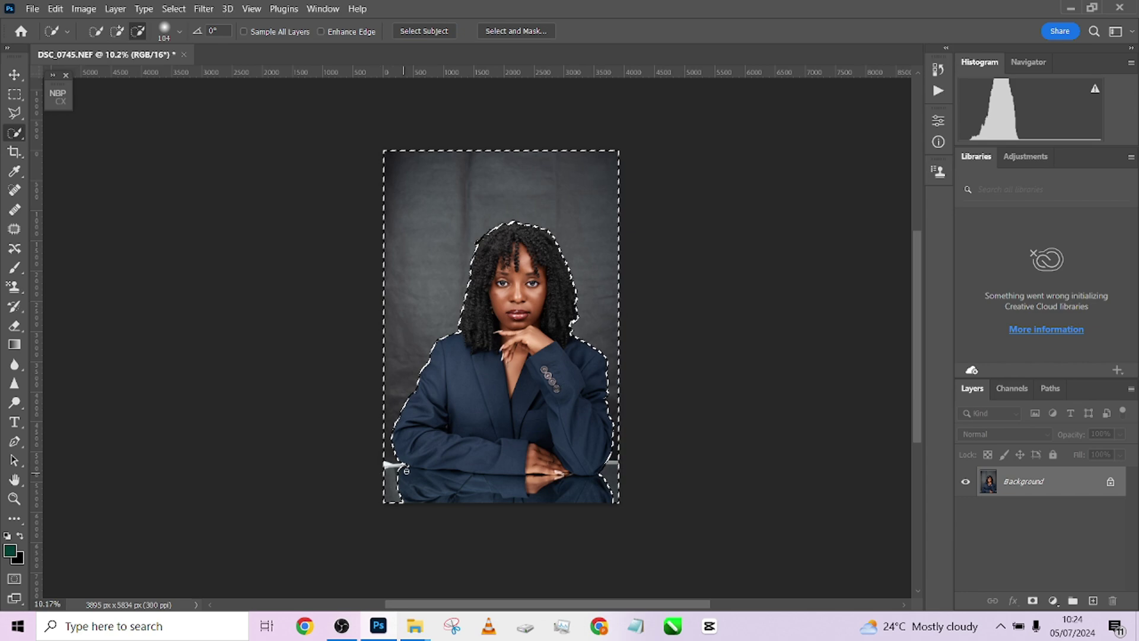
scroll(406, 470, "up", 3)
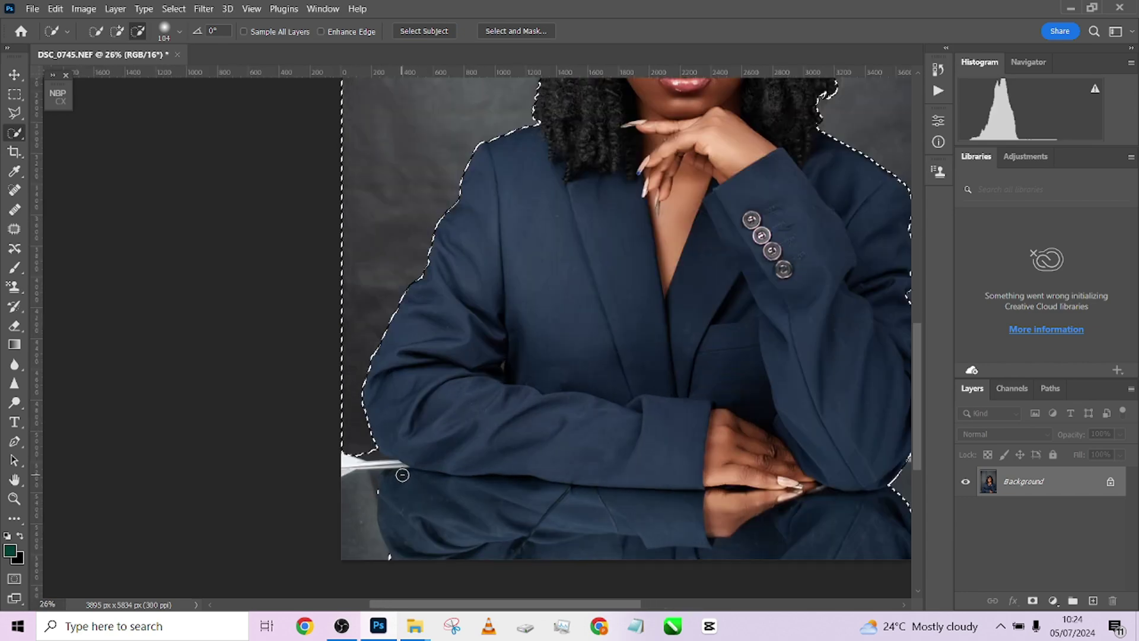
scroll(402, 474, "up", 1)
right_click(379, 459, "alt")
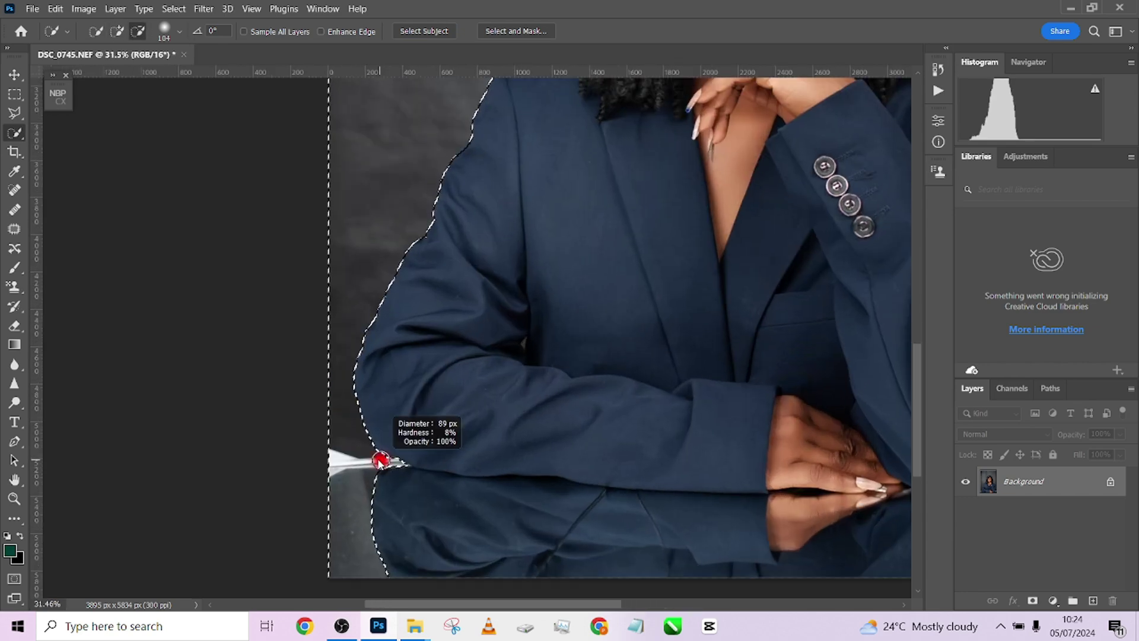
right_click(382, 460, "alt")
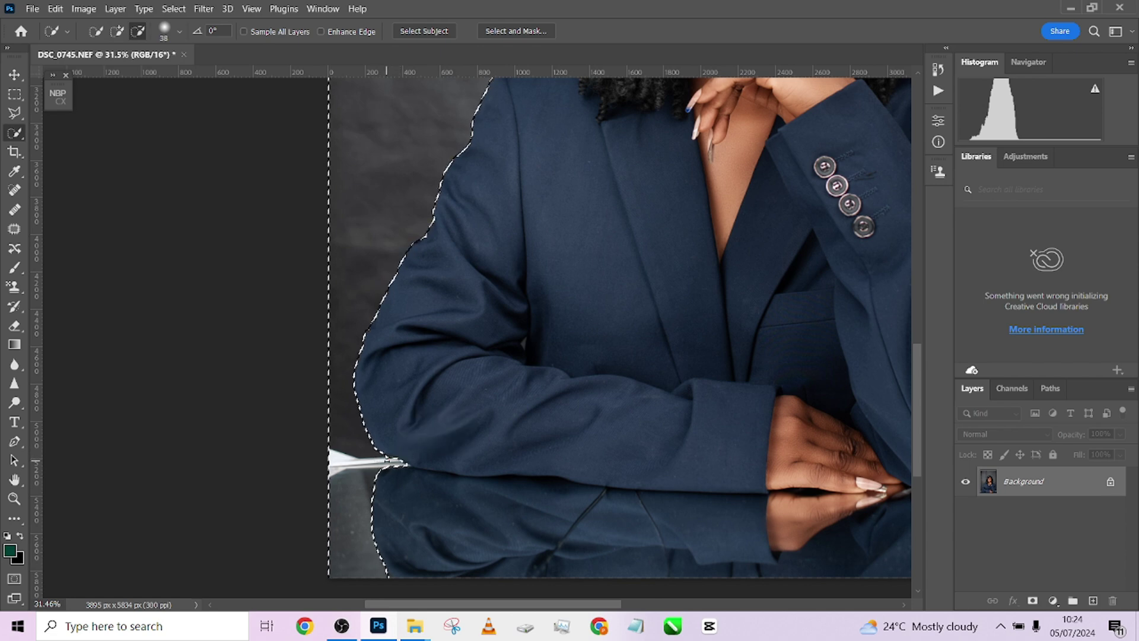
left_click_drag(387, 461, 367, 462)
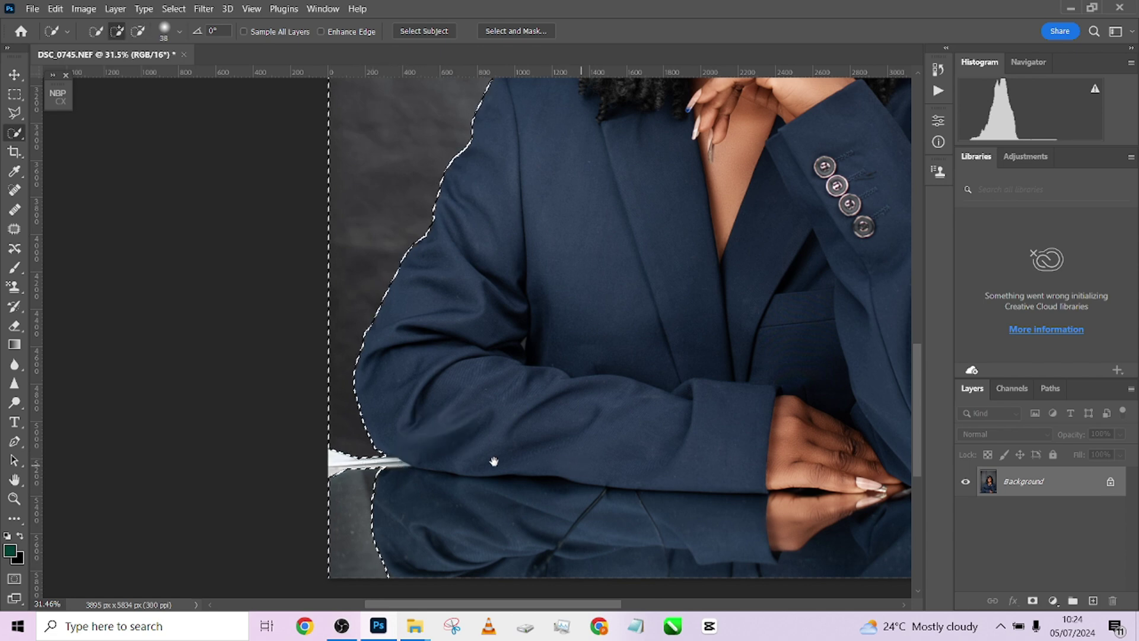
scroll(450, 458, "right", 5)
left_click_drag(759, 455, 745, 452)
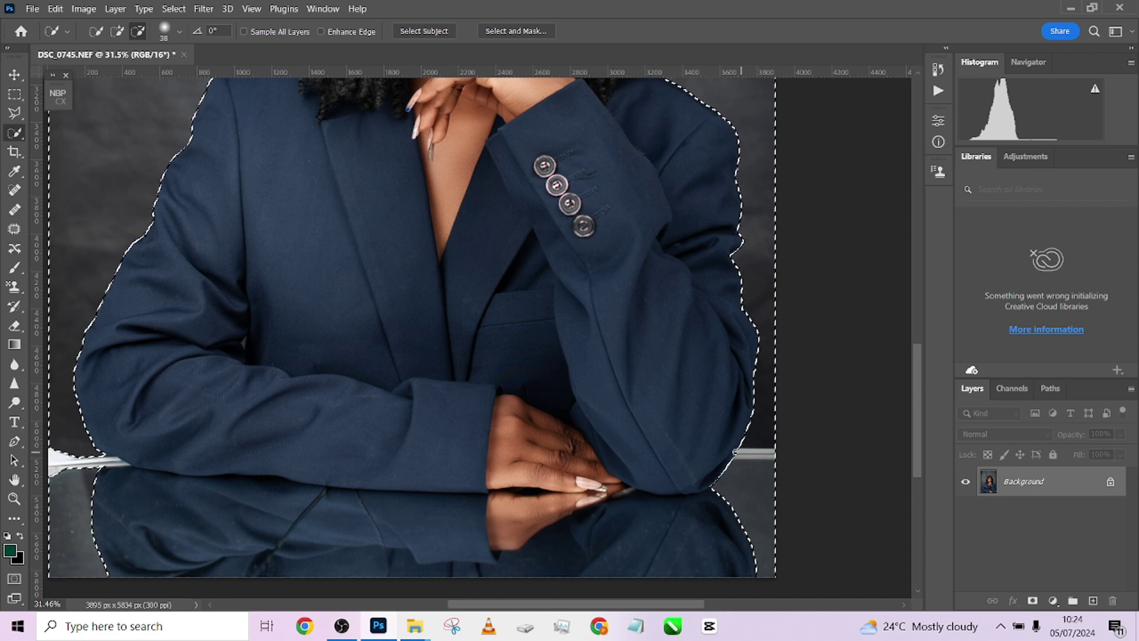
scroll(695, 450, "down", 3)
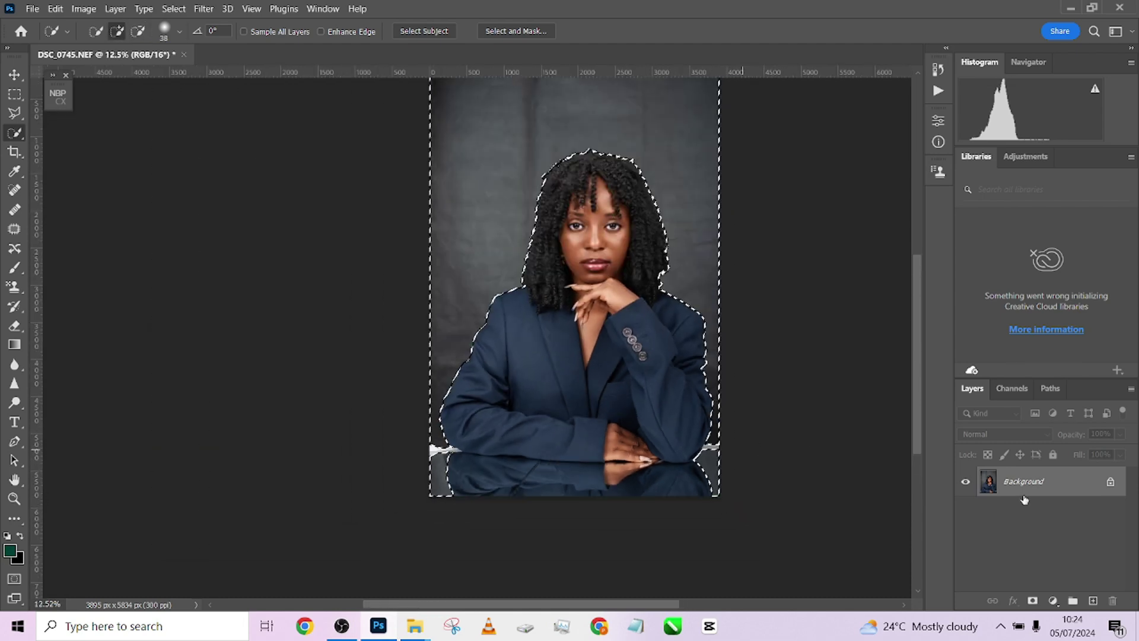
Duplicate the Background layer and cut the selected backdrop from the copy onto its own layer
left_click_drag(1035, 481, 1093, 600)
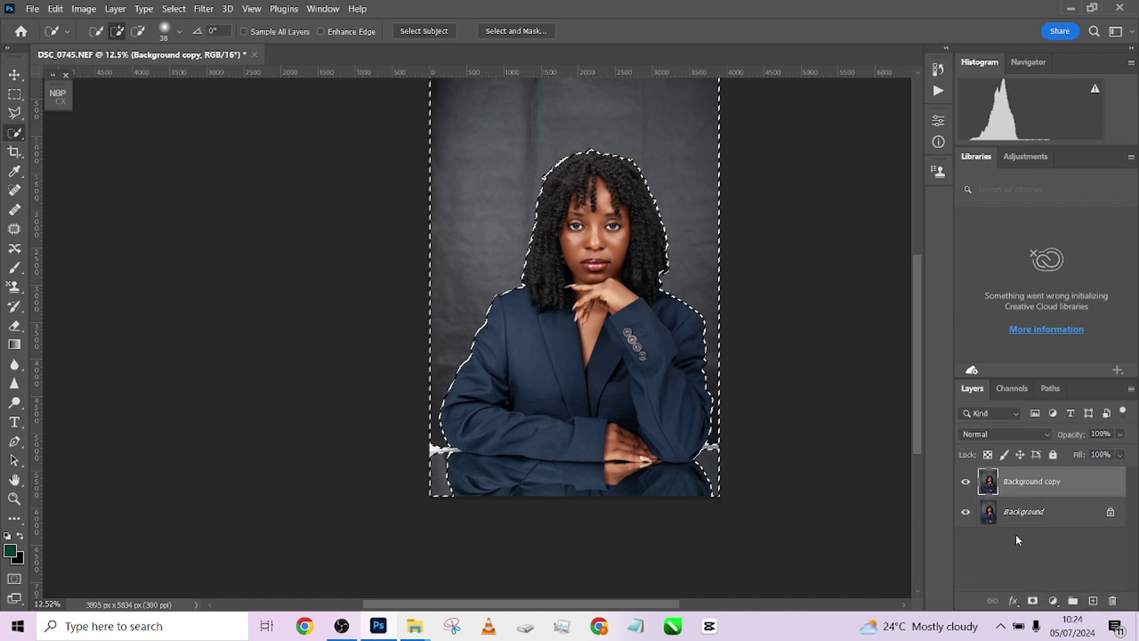
right_click(544, 254)
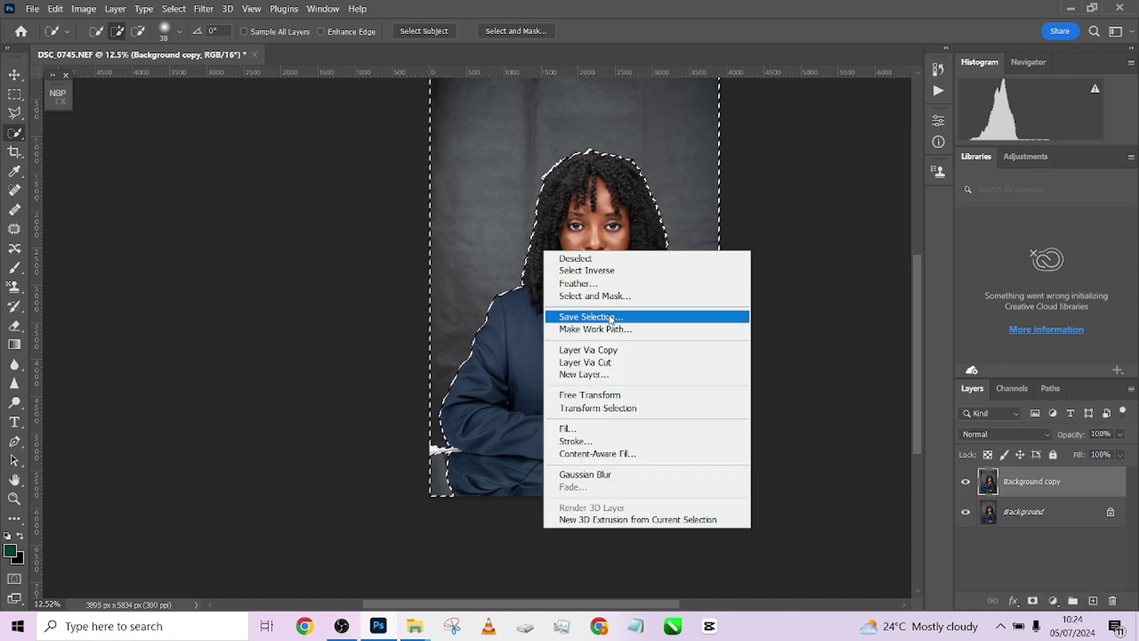
left_click(622, 365)
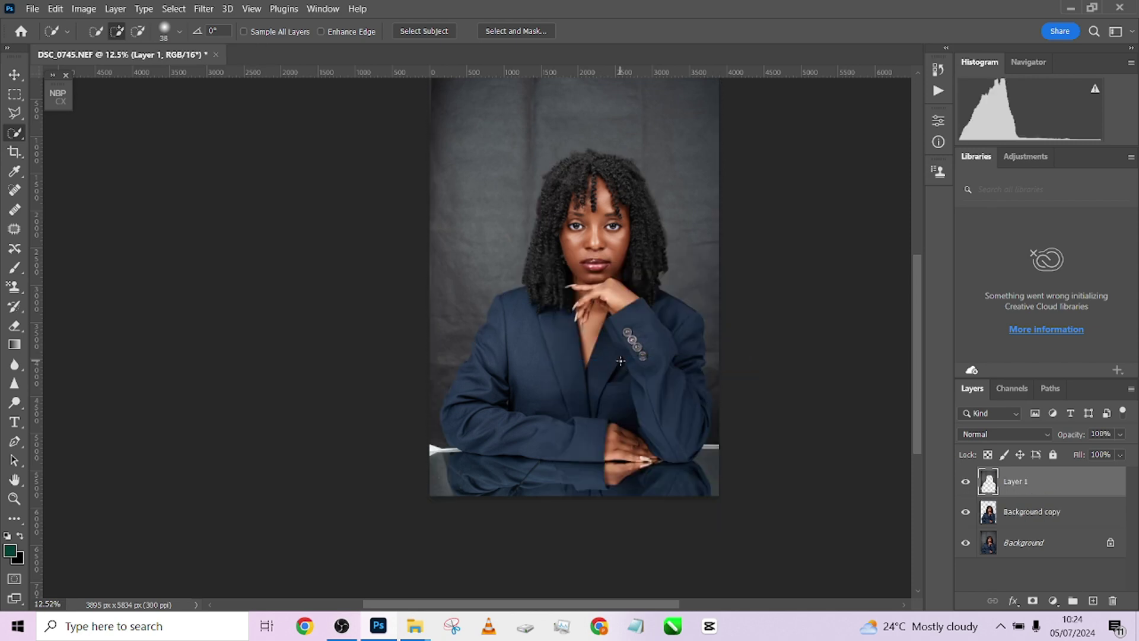
Load the cut-out backdrop on Layer 1 as a selection
left_click(987, 482, "ctrl")
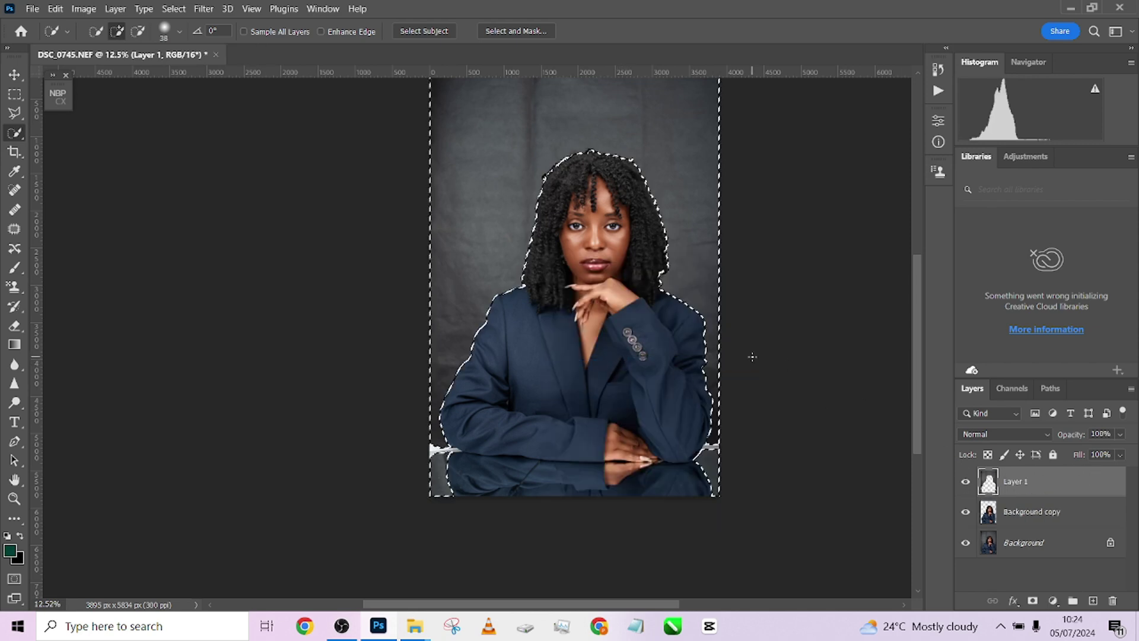
key("ctrl+d")
right_click(517, 154)
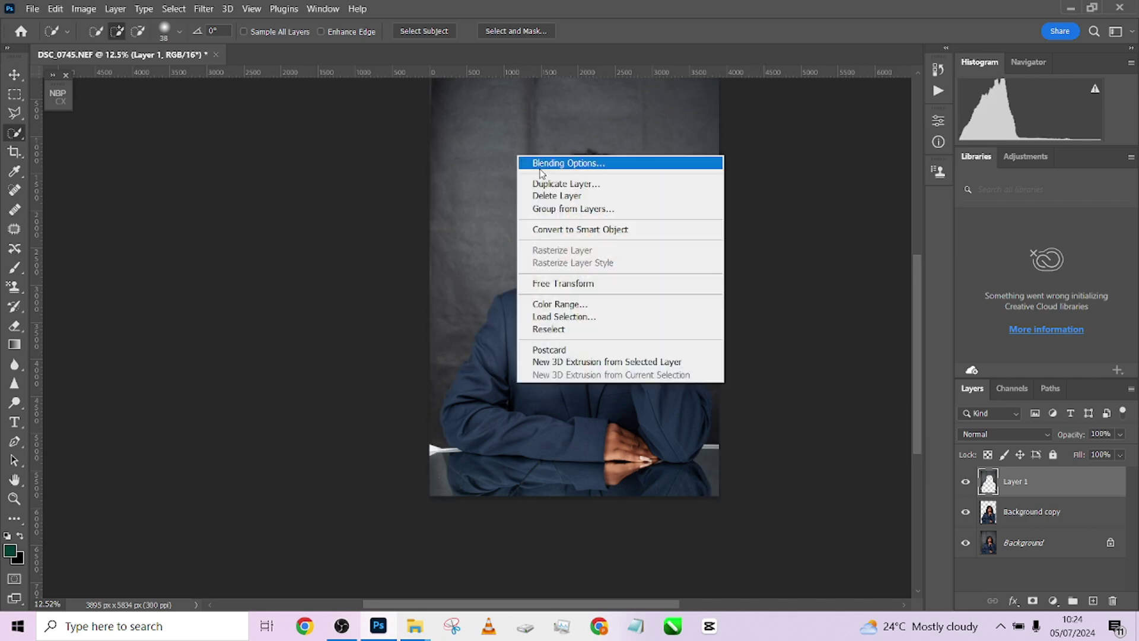
left_click(578, 330)
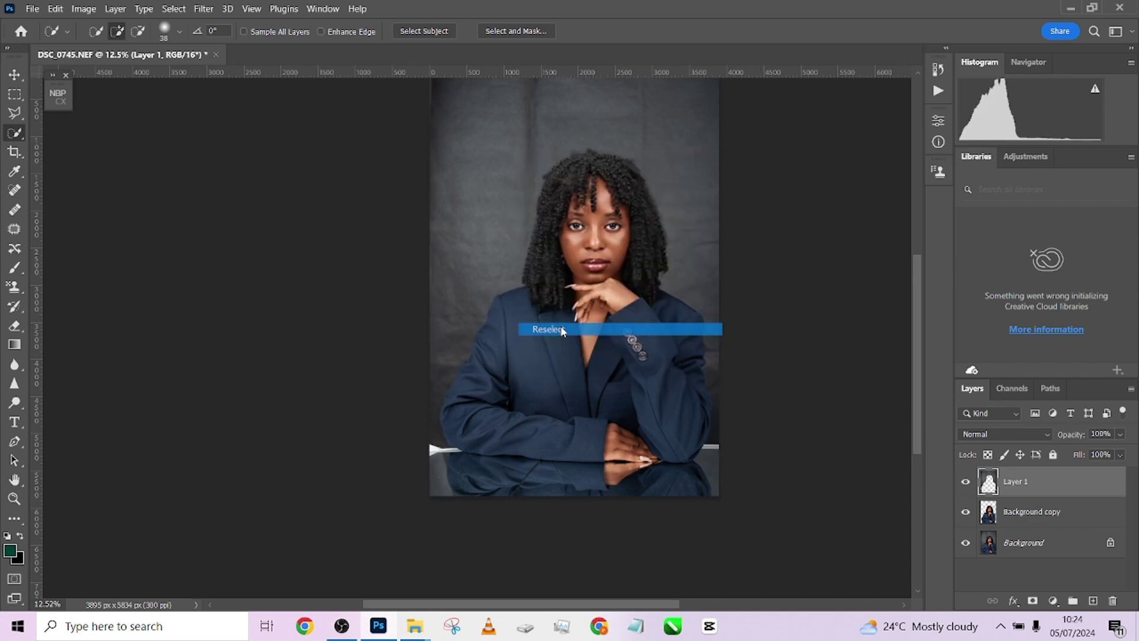
left_click_drag(673, 378, 639, 433)
Blur the selected backdrop on Layer 1 with a Gaussian Blur of about 164.7 pixels radius
left_click(208, 9)
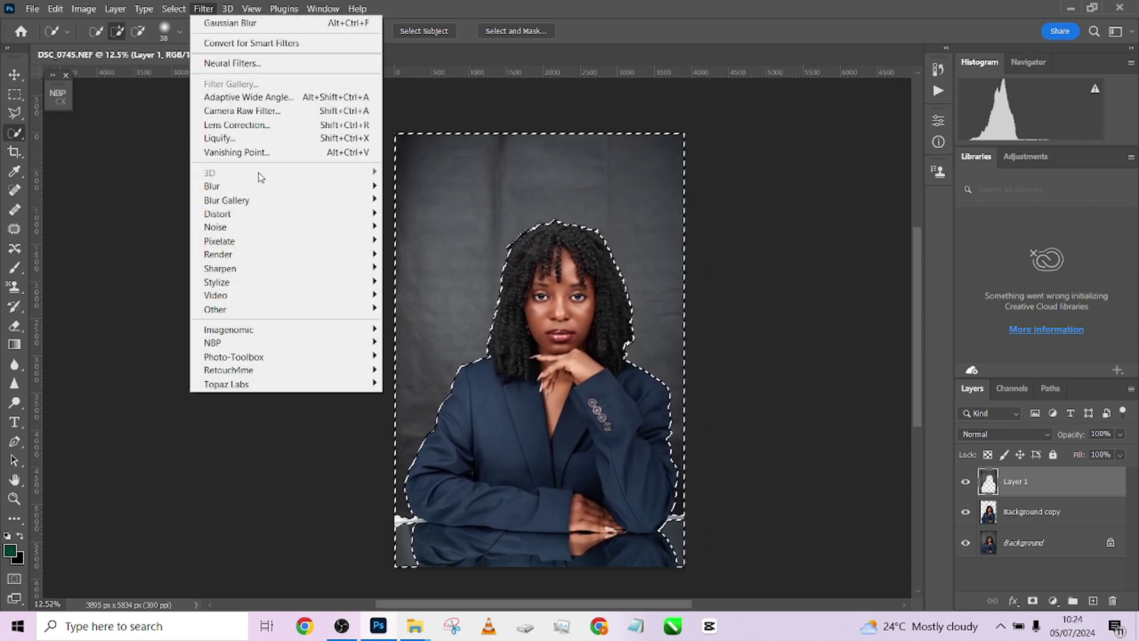
left_click(445, 241)
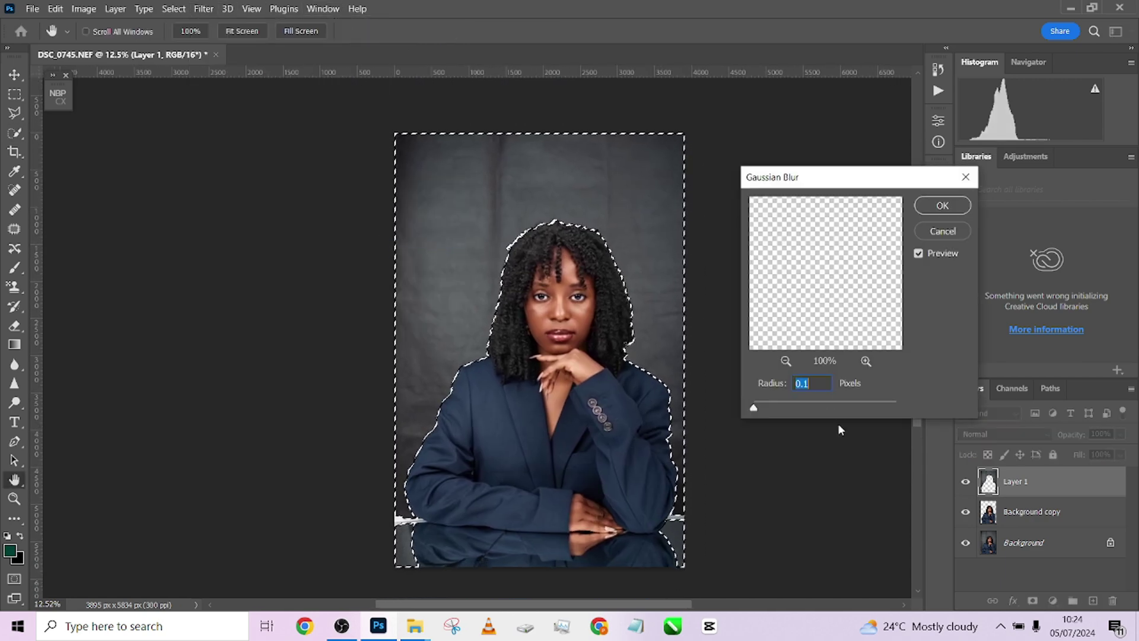
left_click(851, 407)
left_click_drag(855, 409, 860, 407)
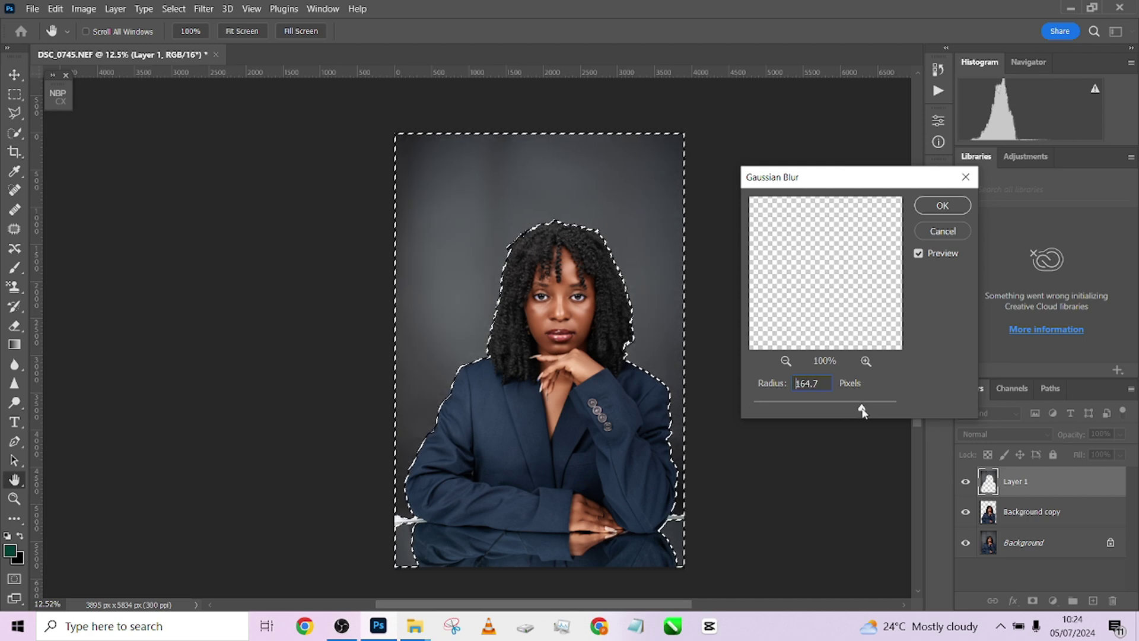
left_click(941, 205)
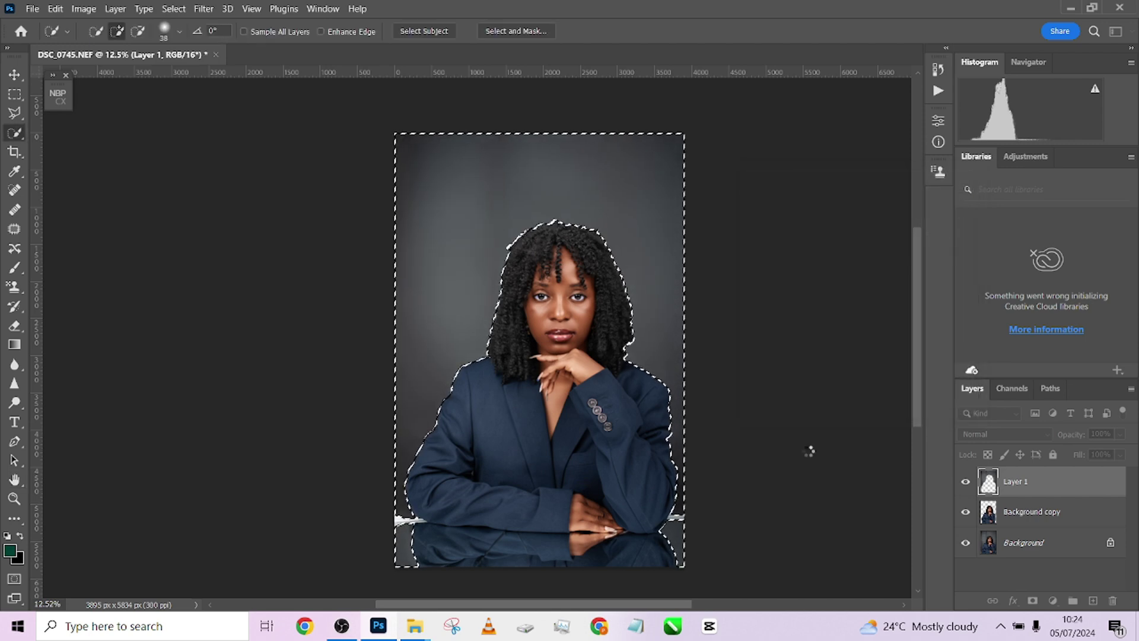
Clear the selection, move Layer 1 beneath the Background copy layer and keep it active
key("ctrl+d")
left_click_drag(1080, 516, 1056, 478)
left_click(1051, 520)
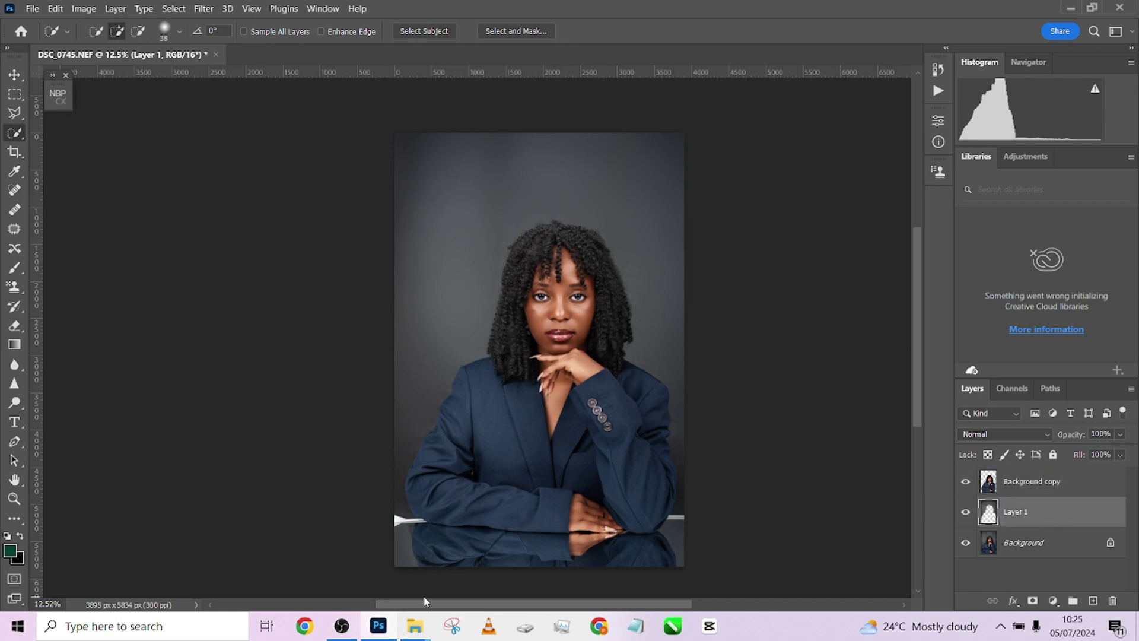
Switch to File Explorer and open the Hyper realikstic images folder inside PS CLASS on the Data (D:) drive
mouse_move(422, 633)
left_click(361, 566)
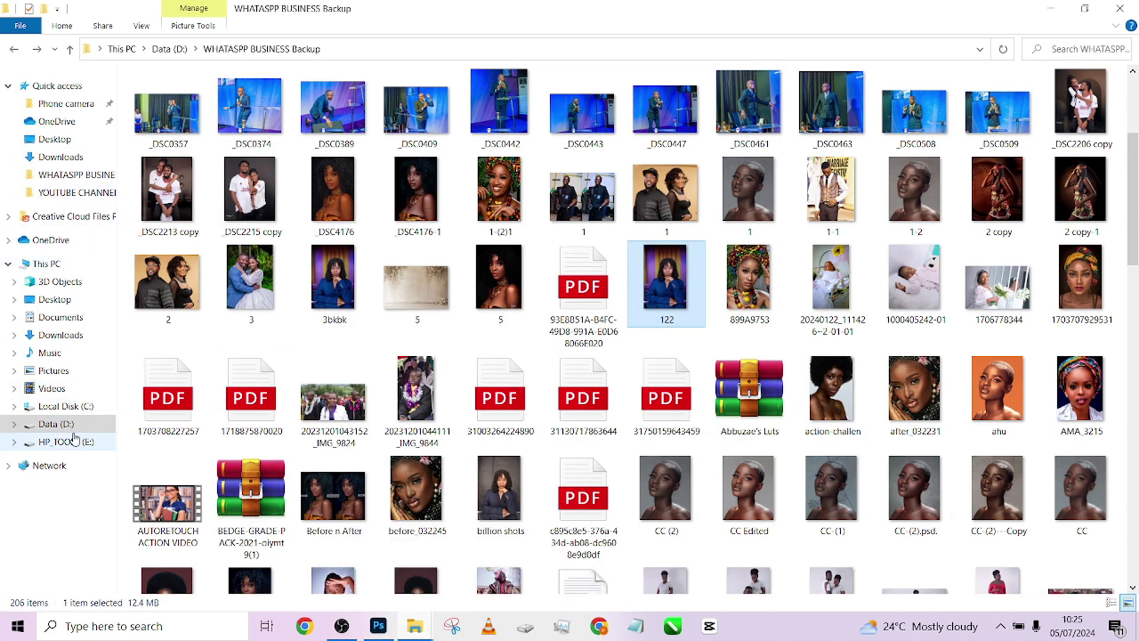
left_click(74, 423)
left_click(573, 349)
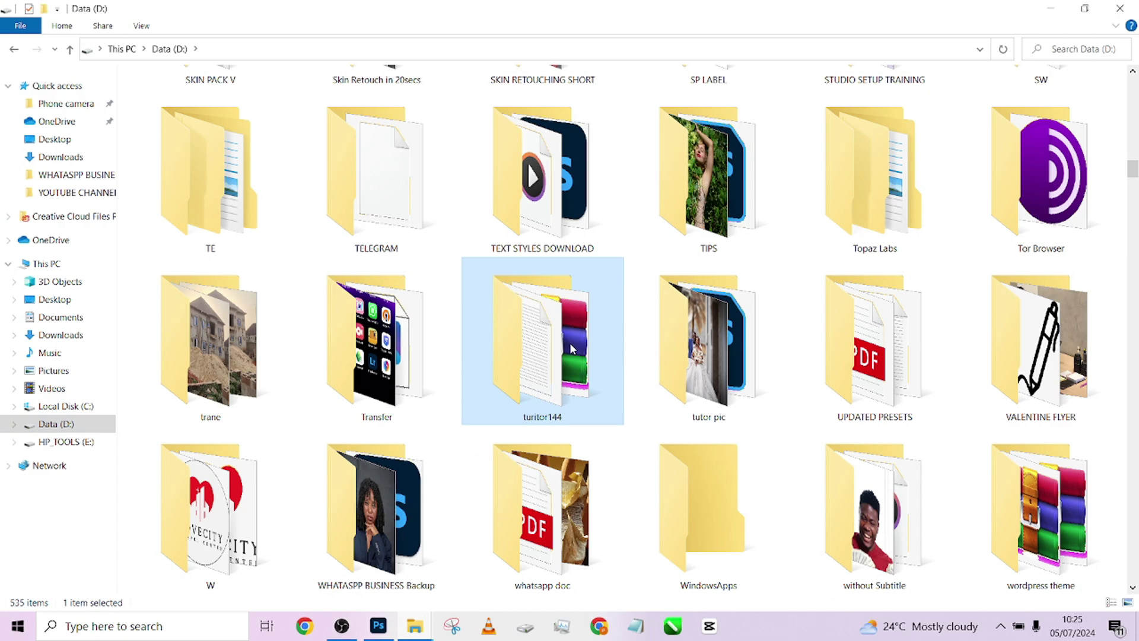
scroll(739, 305, "down", 15)
scroll(739, 305, "up", 20)
left_click(739, 305)
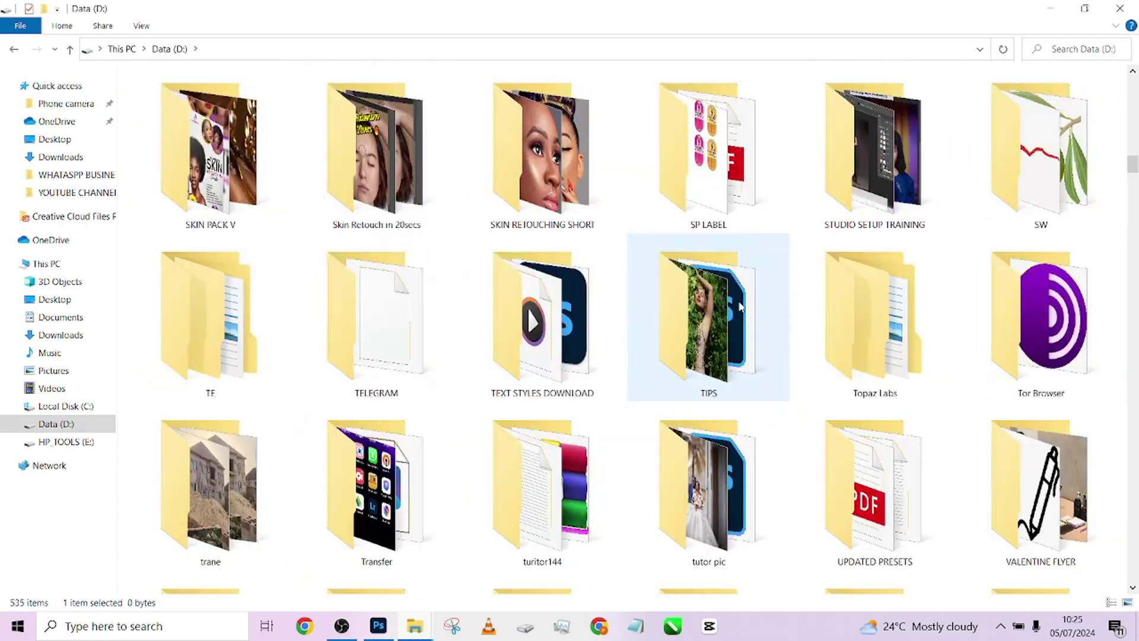
scroll(739, 304, "up", 3)
double_click(975, 178)
double_click(872, 143)
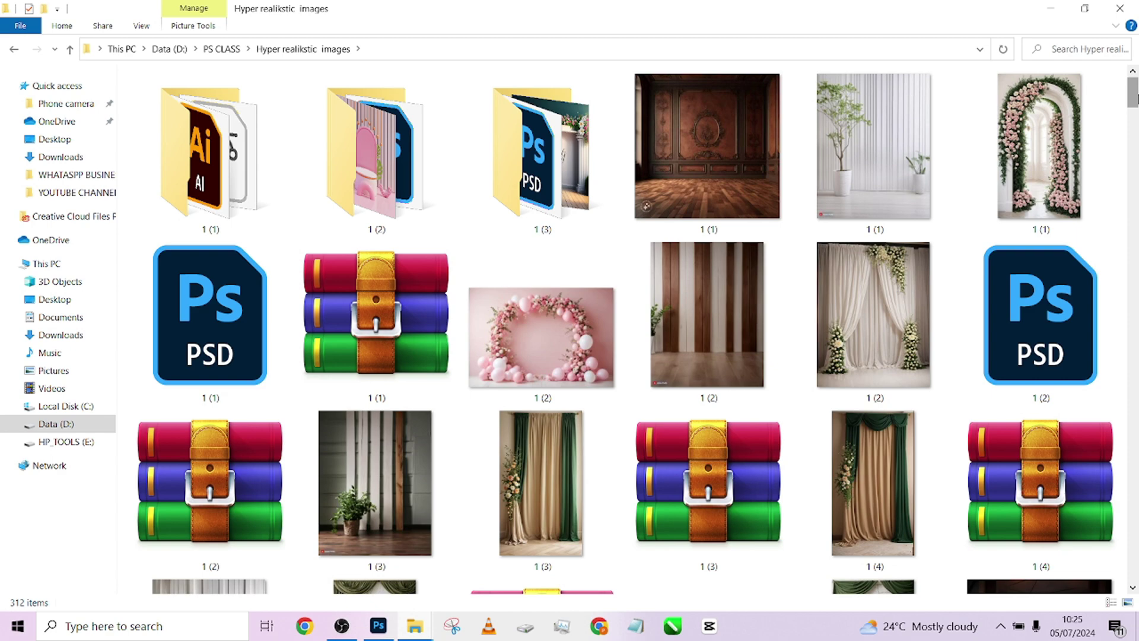
Browse the folder's backdrop images and preview the purple-and-yellow studio image 1 (259).jpg
scroll(1133, 98, "down", 8)
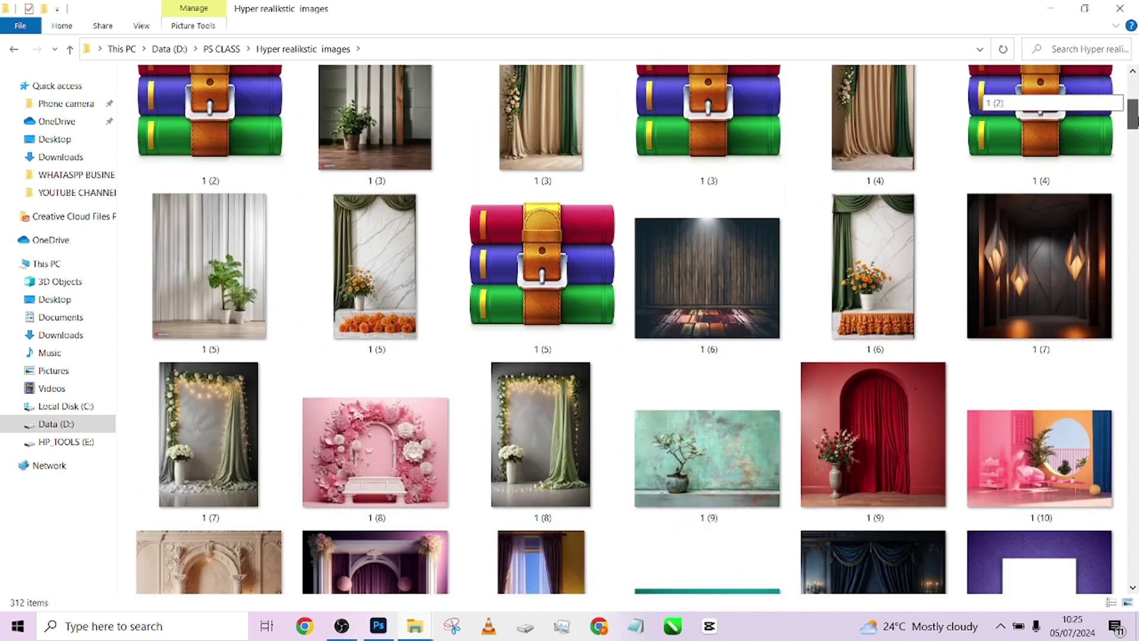
scroll(1133, 98, "down", 15)
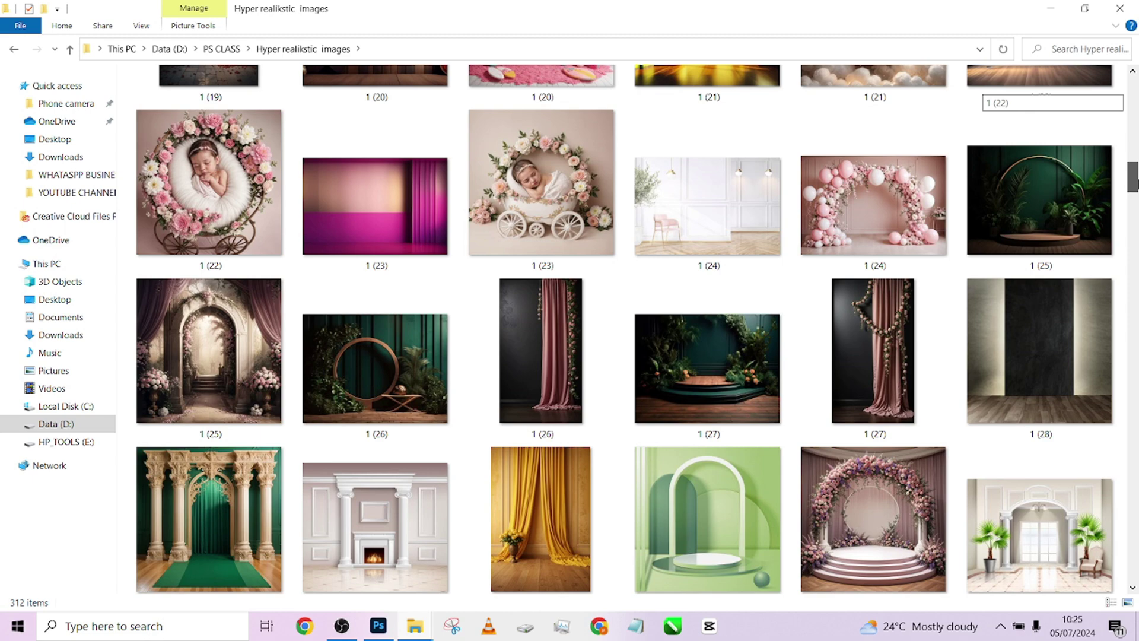
scroll(631, 330, "down", 10)
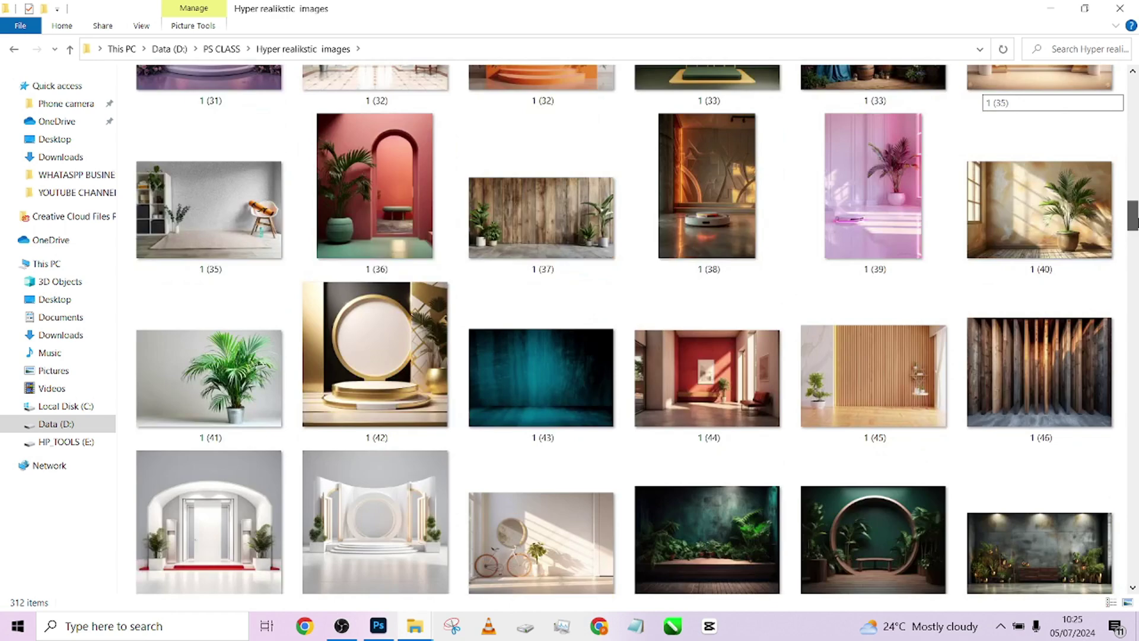
scroll(631, 330, "down", 4)
left_click_drag(1134, 236, 1134, 439)
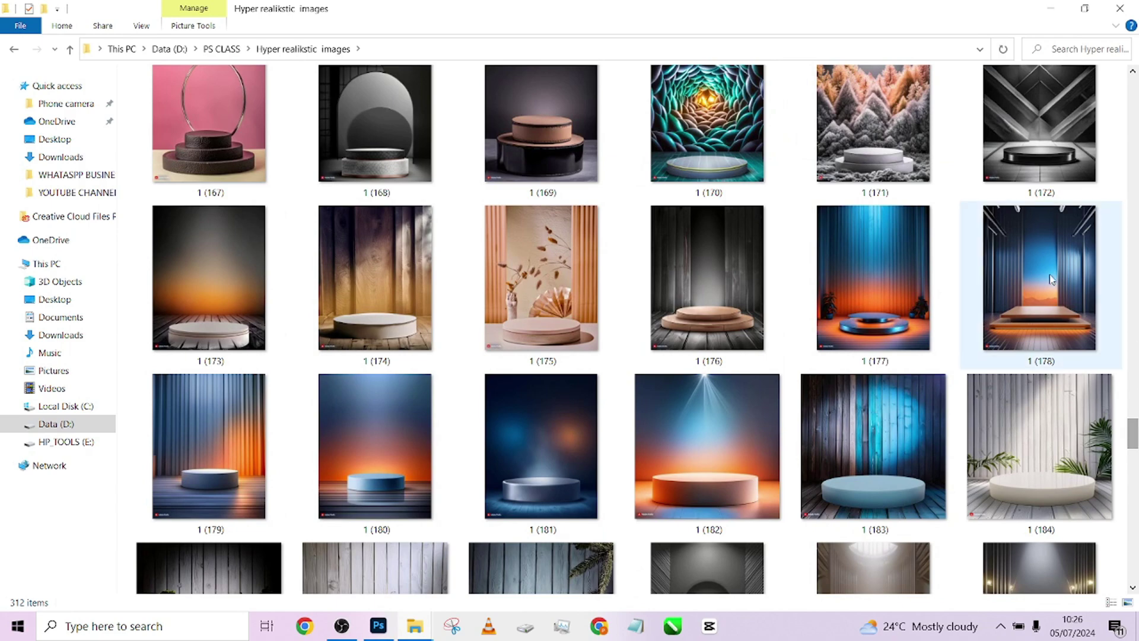
scroll(789, 392, "down", 5)
scroll(789, 393, "down", 15)
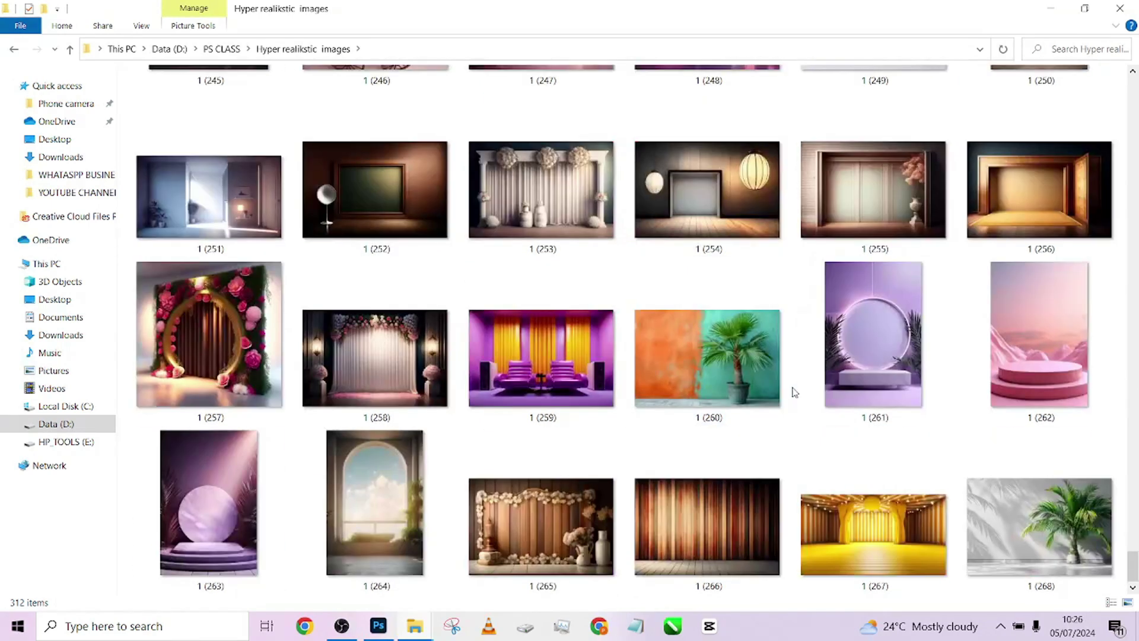
left_click(546, 387)
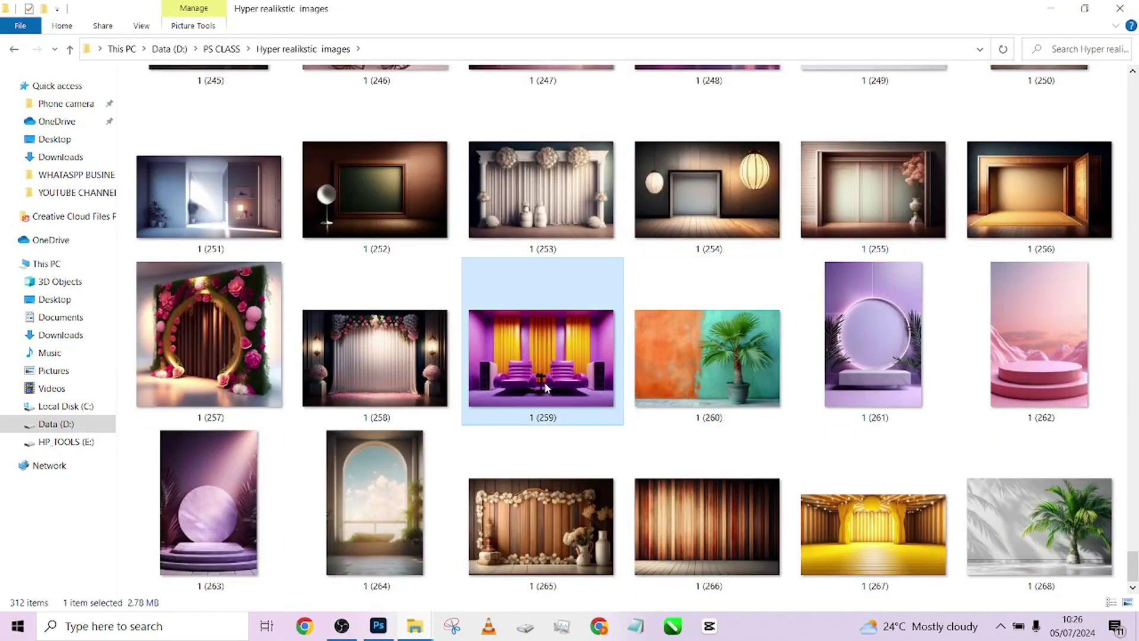
double_click(548, 364)
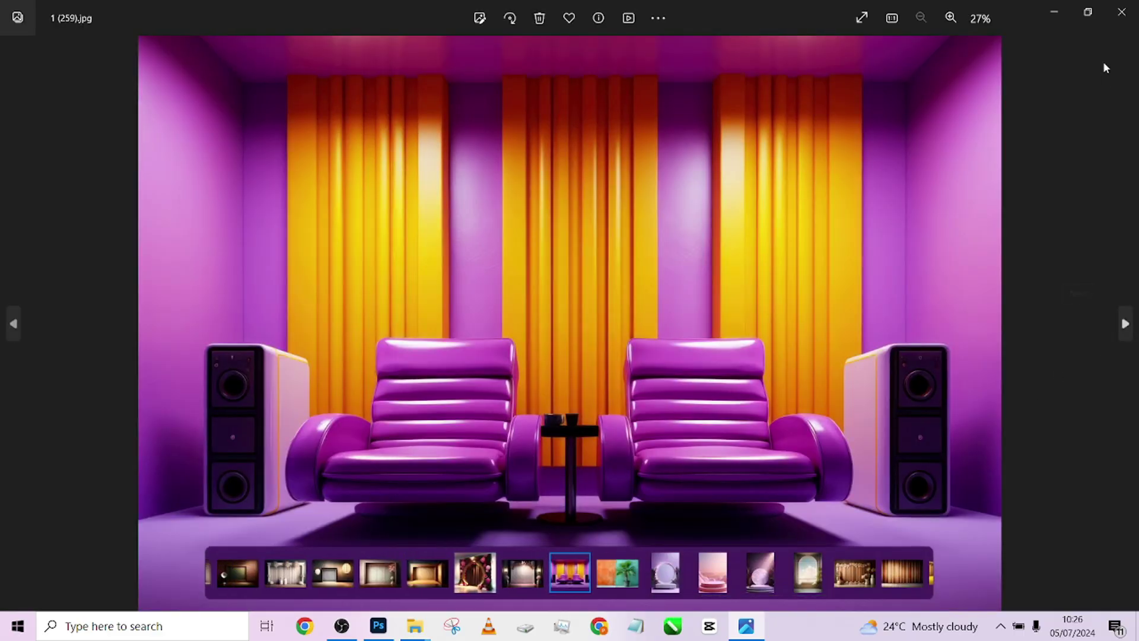
left_click(1121, 12)
Place image 1 (259) in the Photoshop portrait above Layer 1, scale it to about 241.52% and shift it downward behind the woman
left_click_drag(530, 351, 562, 355)
left_click_drag(687, 412, 869, 603)
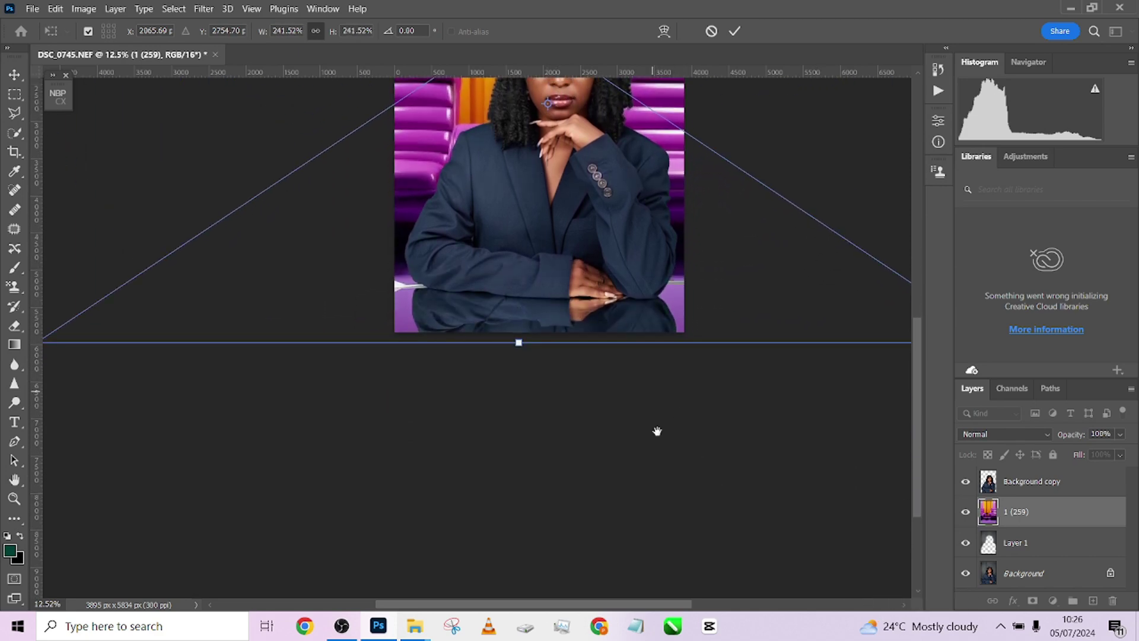
left_click_drag(585, 234, 660, 494)
scroll(660, 494, "down", 3)
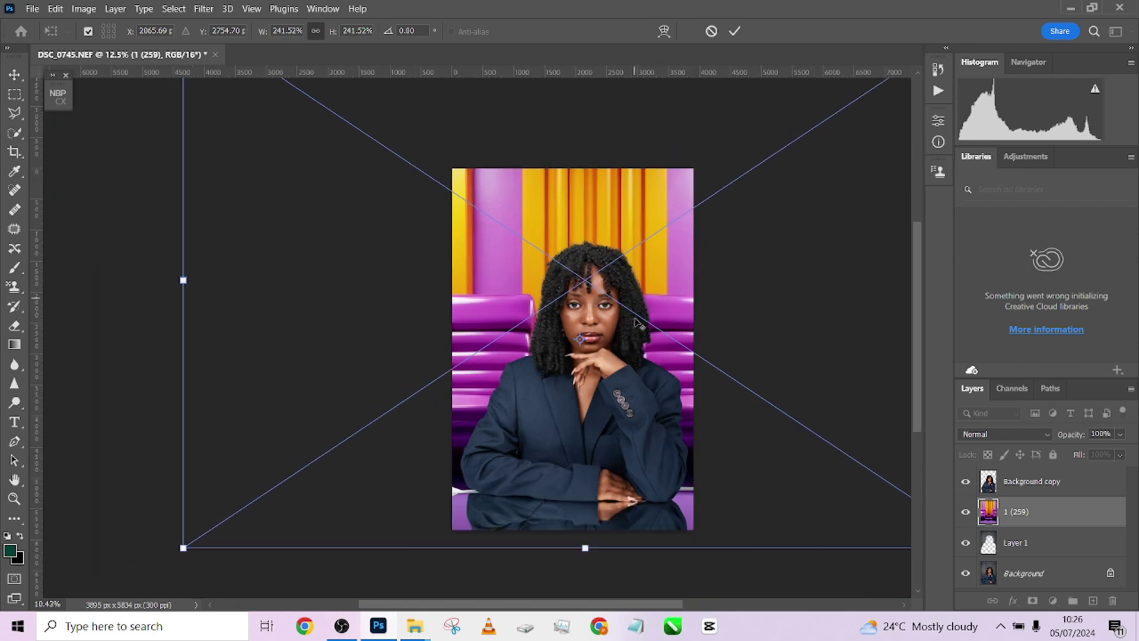
left_click_drag(640, 373, 636, 457)
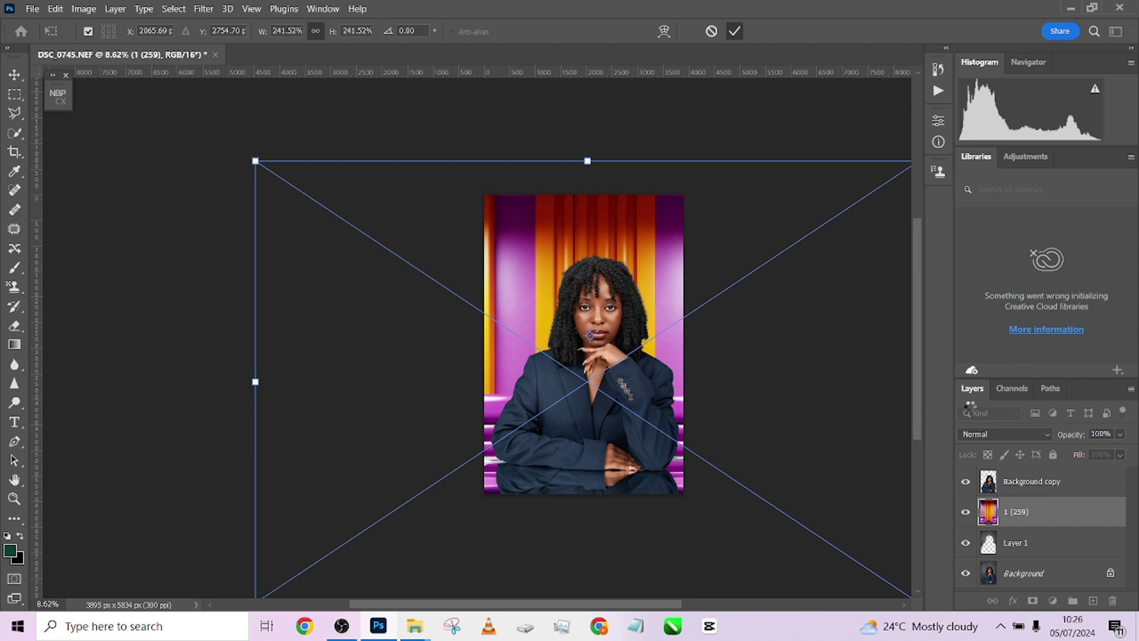
Set the blend mode of the placed 1 (259) layer to Overlay
left_click(986, 433)
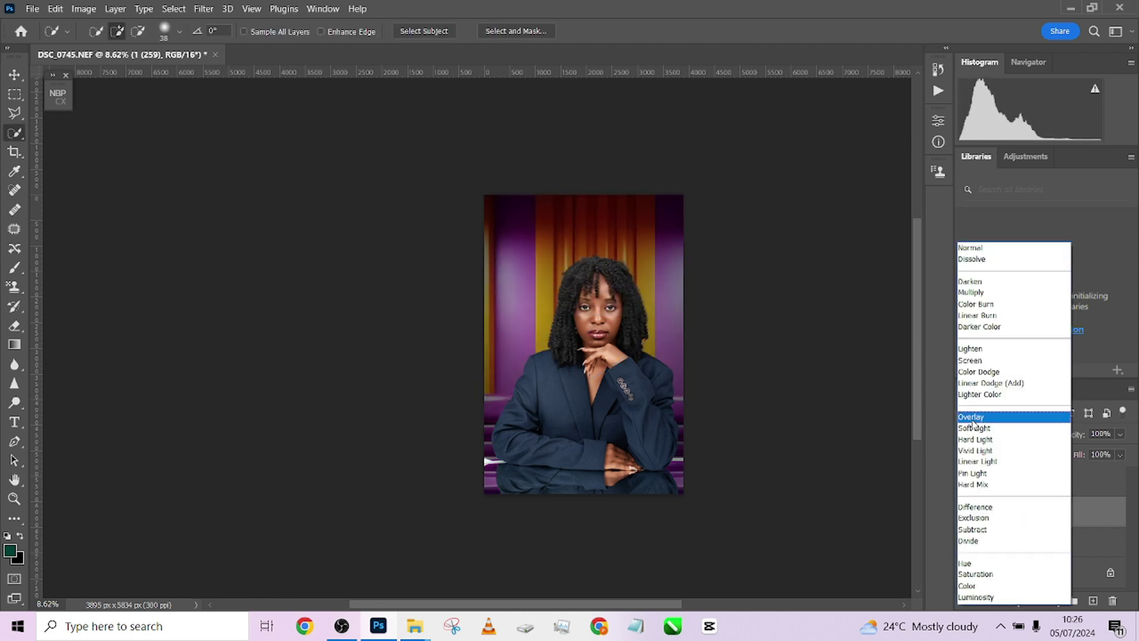
left_click(977, 416)
left_click(981, 433)
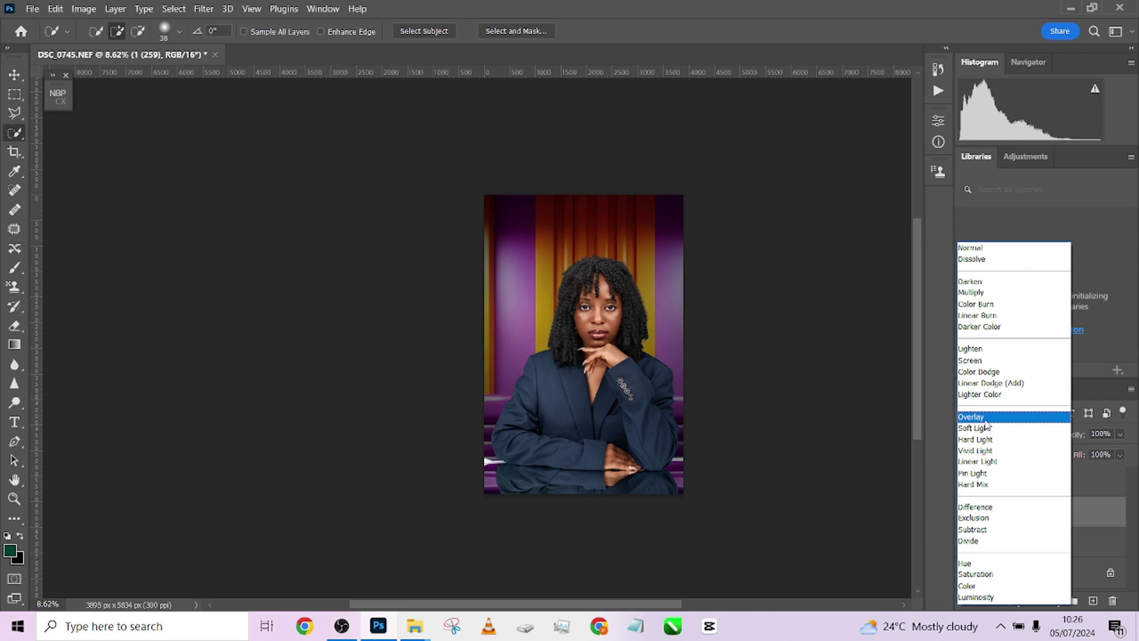
left_click(985, 418)
scroll(542, 252, "up", 5)
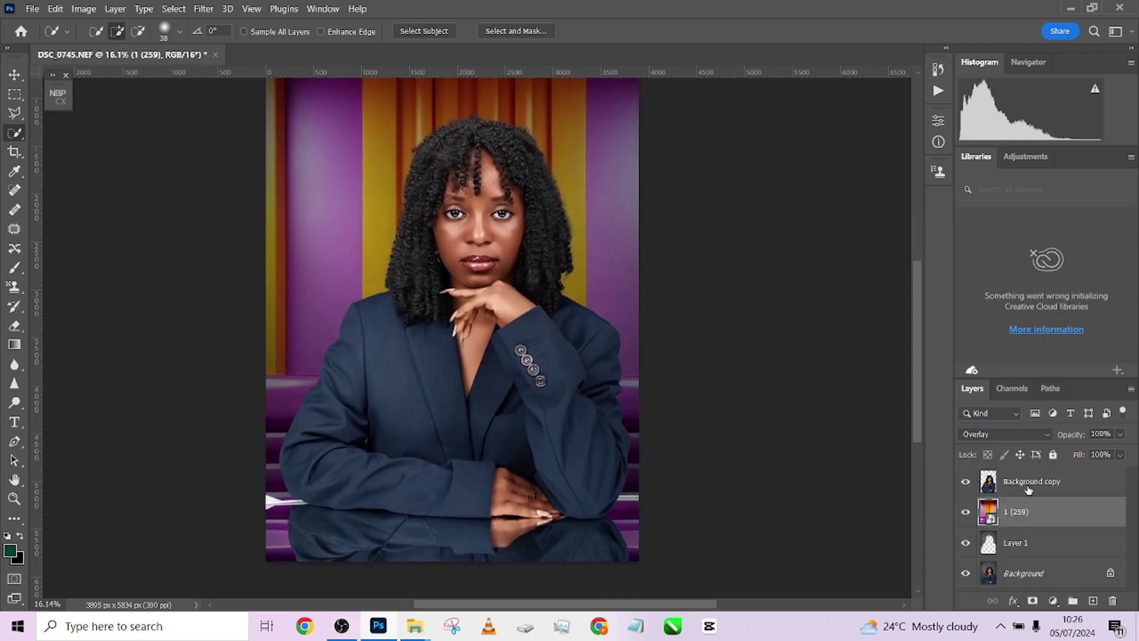
Add a Hue/Saturation adjustment layer above Background copy and target the Blues by sampling the jacket sleeve
left_click(1028, 487)
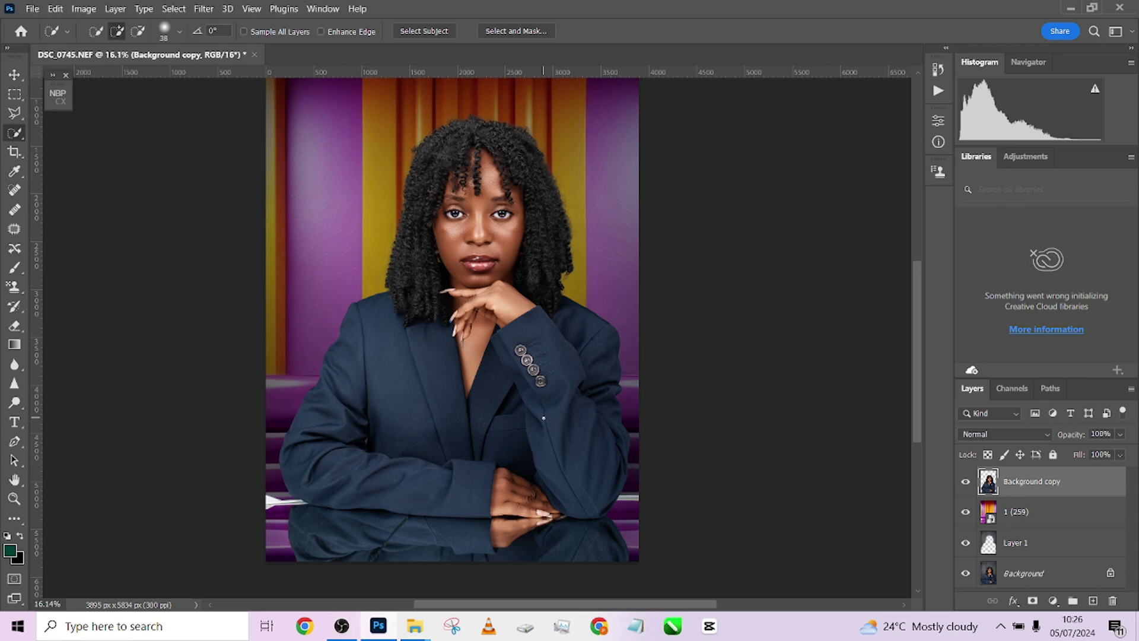
left_click(1052, 601)
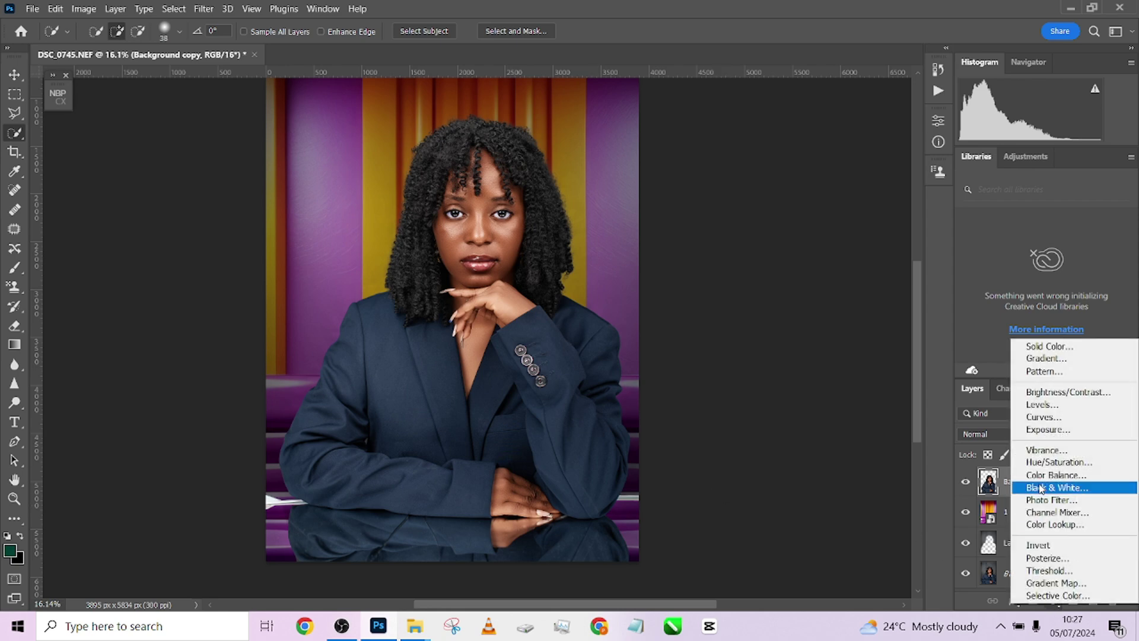
left_click(1050, 463)
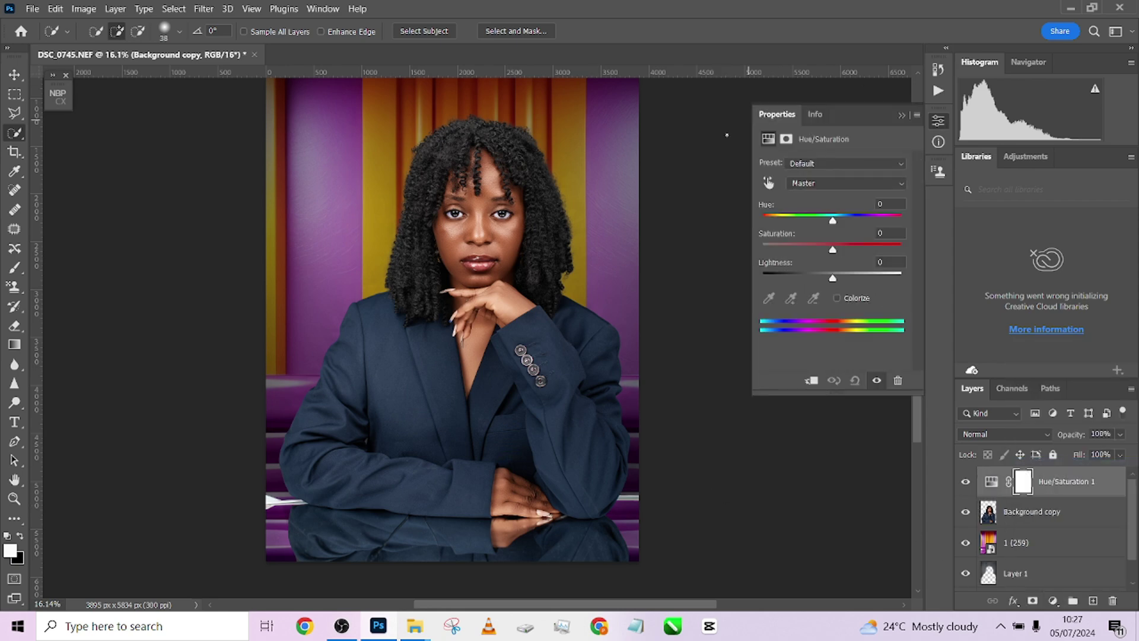
left_click(768, 183)
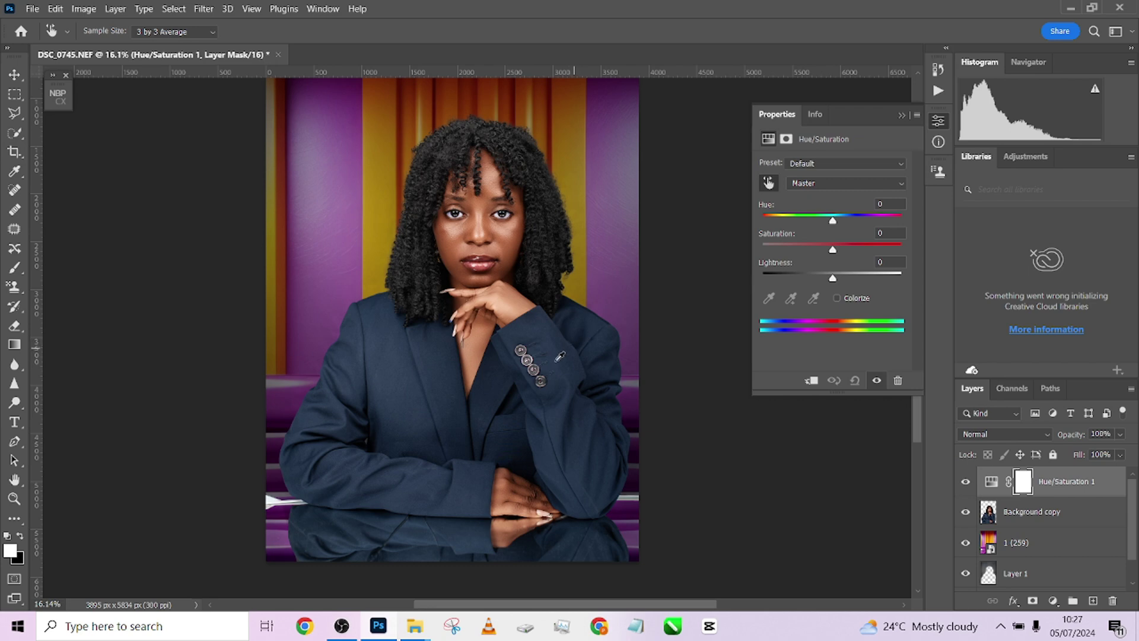
left_click(559, 356)
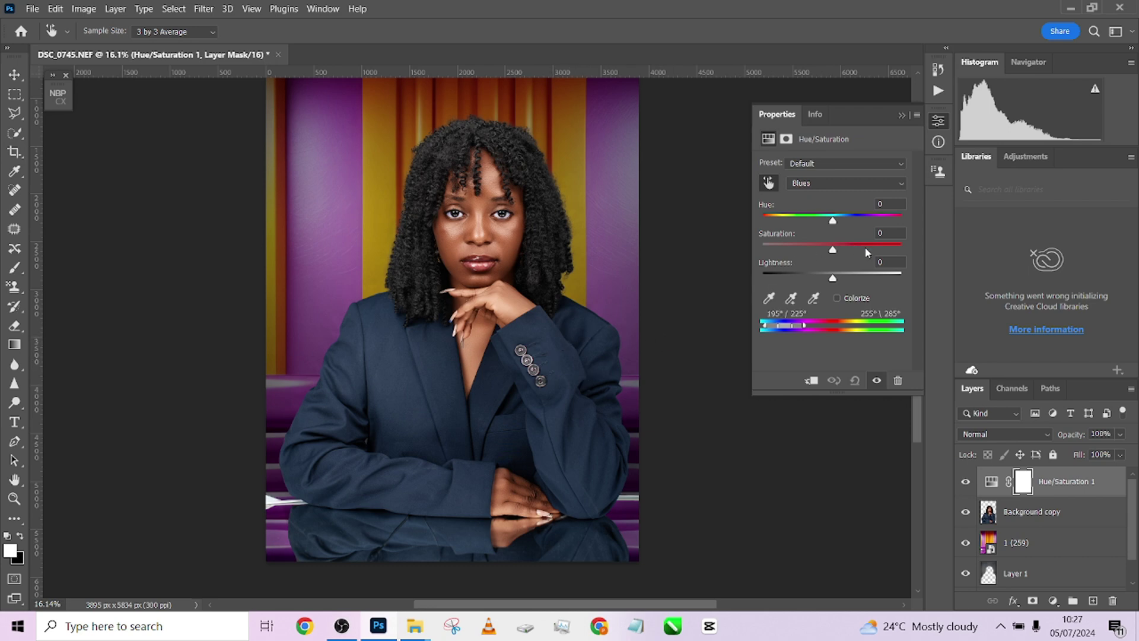
Try a Blues saturation of +75 with a hue shift of +49, and undo the hue shift
left_click_drag(867, 249, 884, 250)
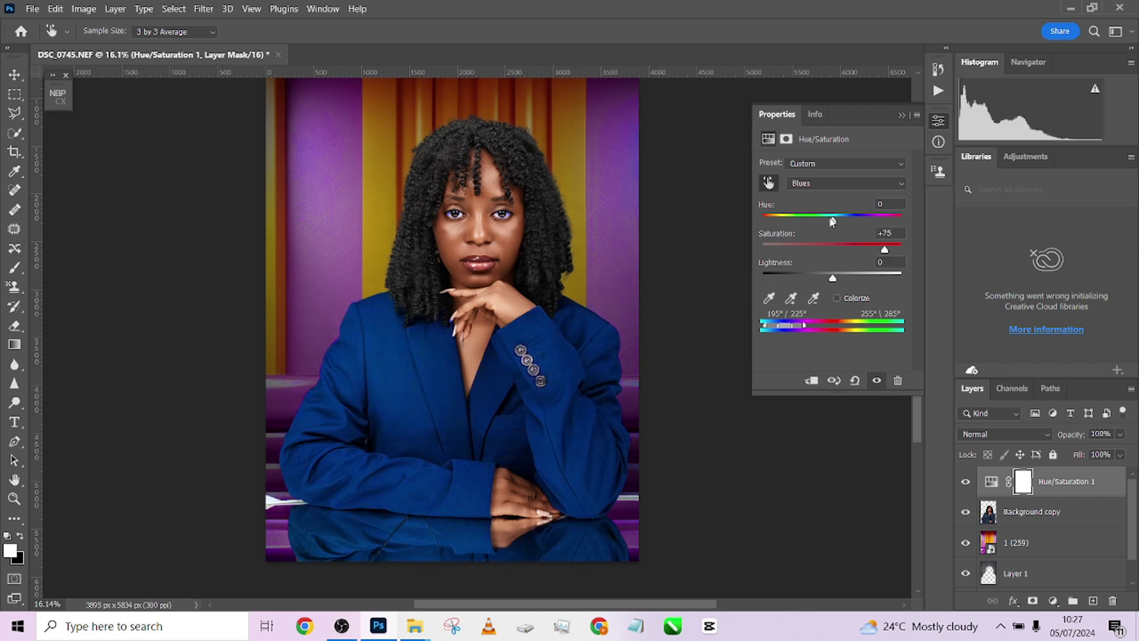
left_click_drag(832, 221, 866, 241)
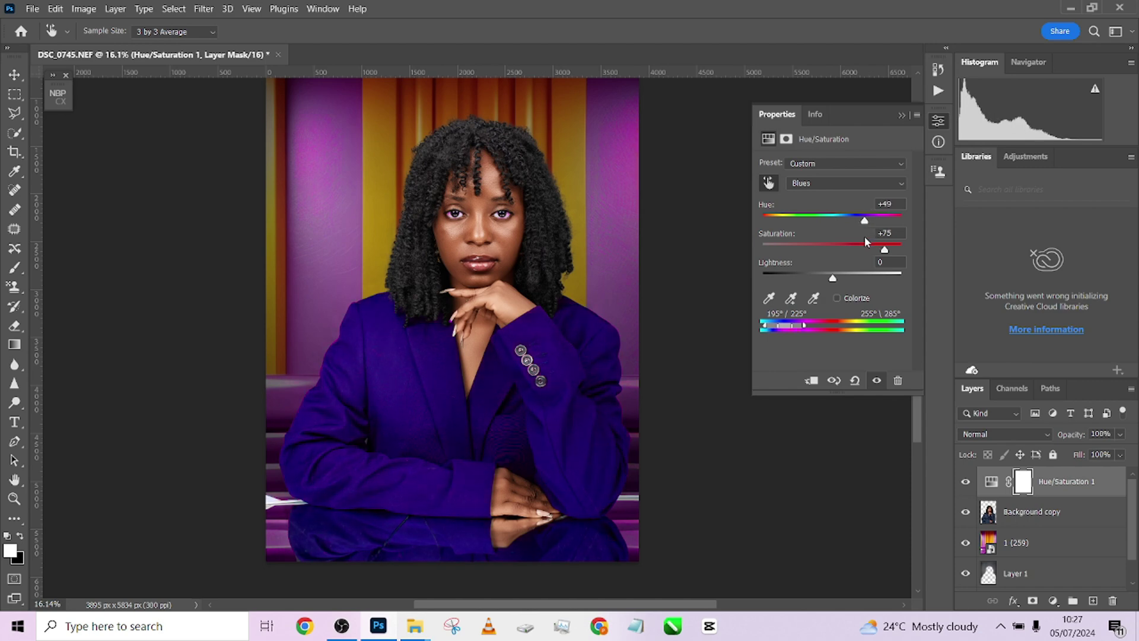
key("ctrl+z")
Set the Blues saturation to +73 and lightness to -33, and close the adjustment's properties
left_click_drag(882, 250, 880, 252)
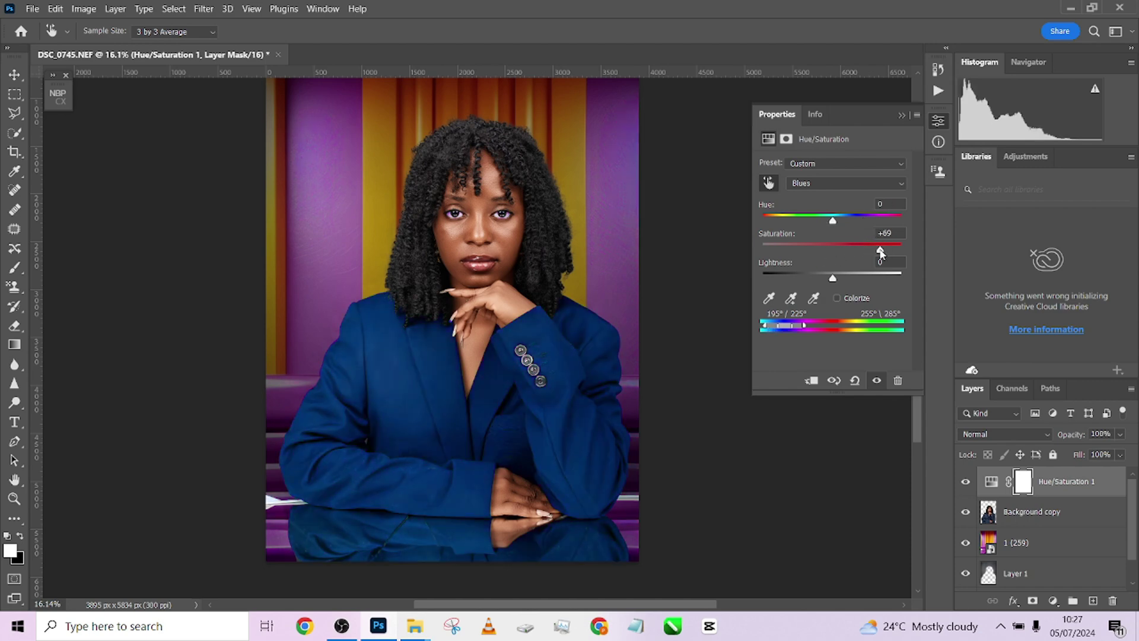
left_click_drag(819, 279, 810, 281)
left_click_drag(880, 251, 882, 248)
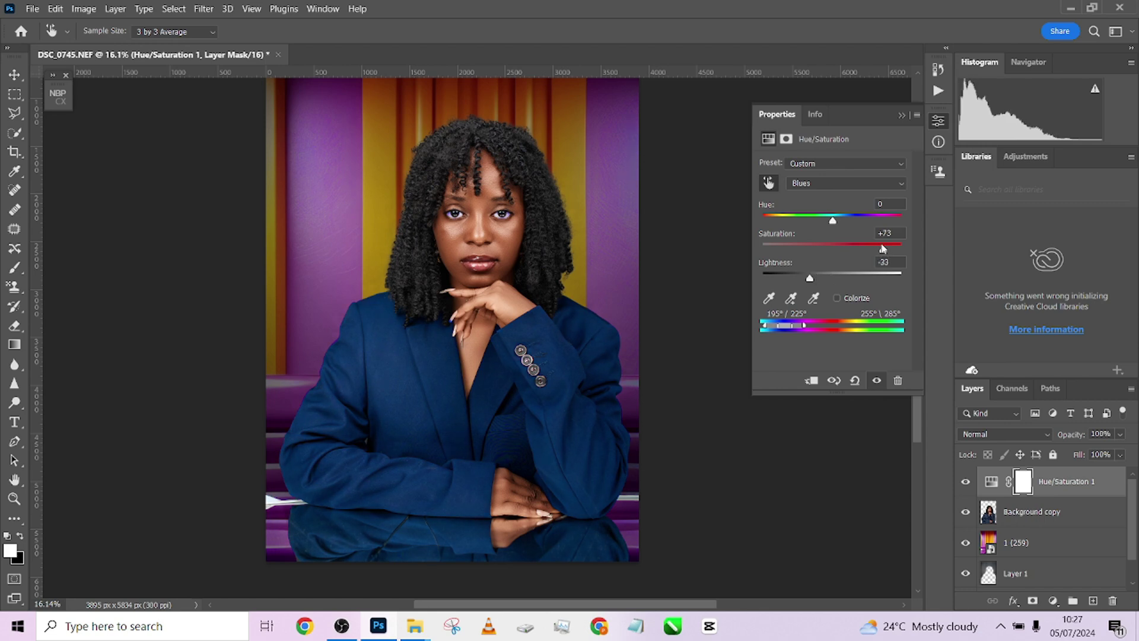
left_click(904, 116)
scroll(492, 338, "down", 2)
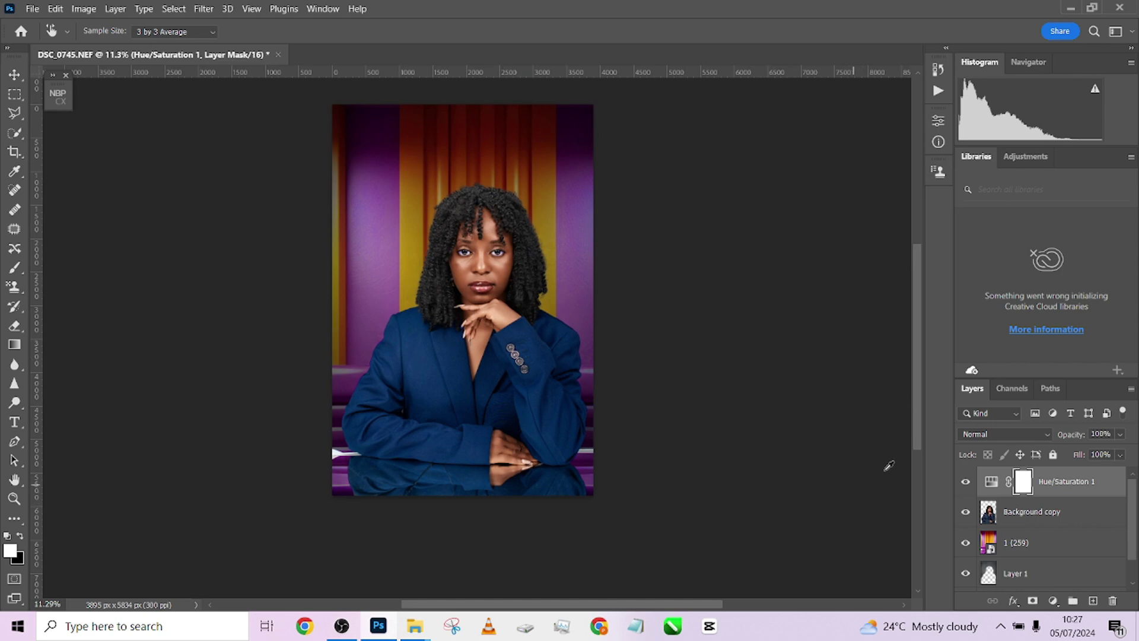
Select the woman's hair on the Background copy layer with the Quick Selection tool, excluding her face and the jacket
left_click(965, 484)
left_click(965, 485)
left_click(1054, 520)
key("w")
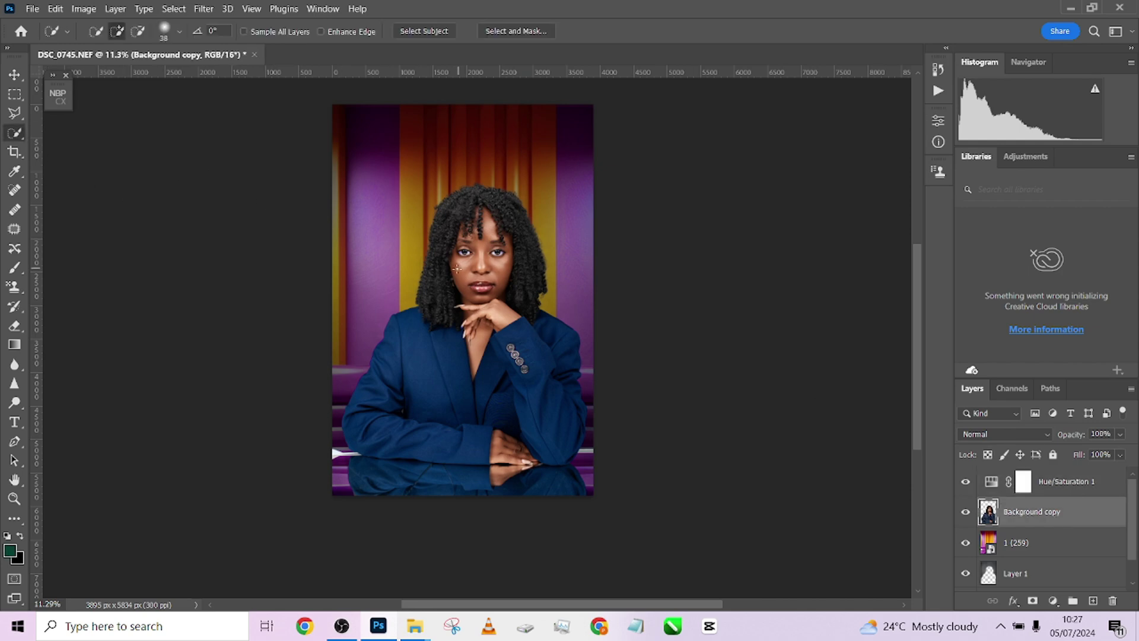
scroll(457, 269, "up", 3)
mouse_move(409, 332)
left_mouse_down()
mouse_move(441, 171)
mouse_move(524, 153)
mouse_move(573, 277)
left_mouse_up()
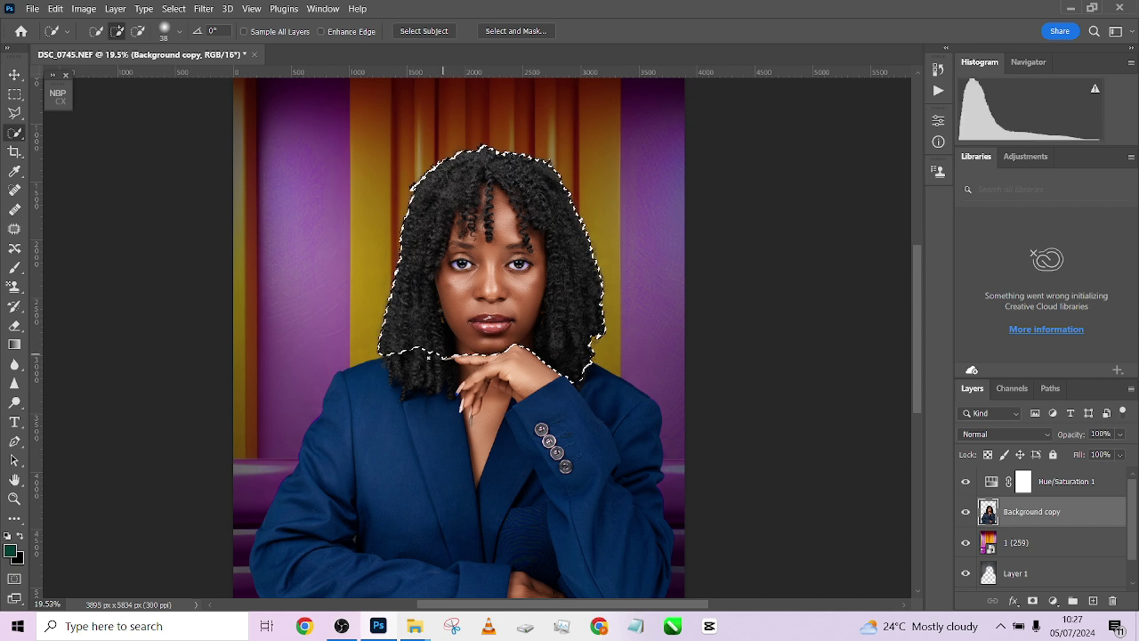
left_click_drag(442, 357, 410, 382)
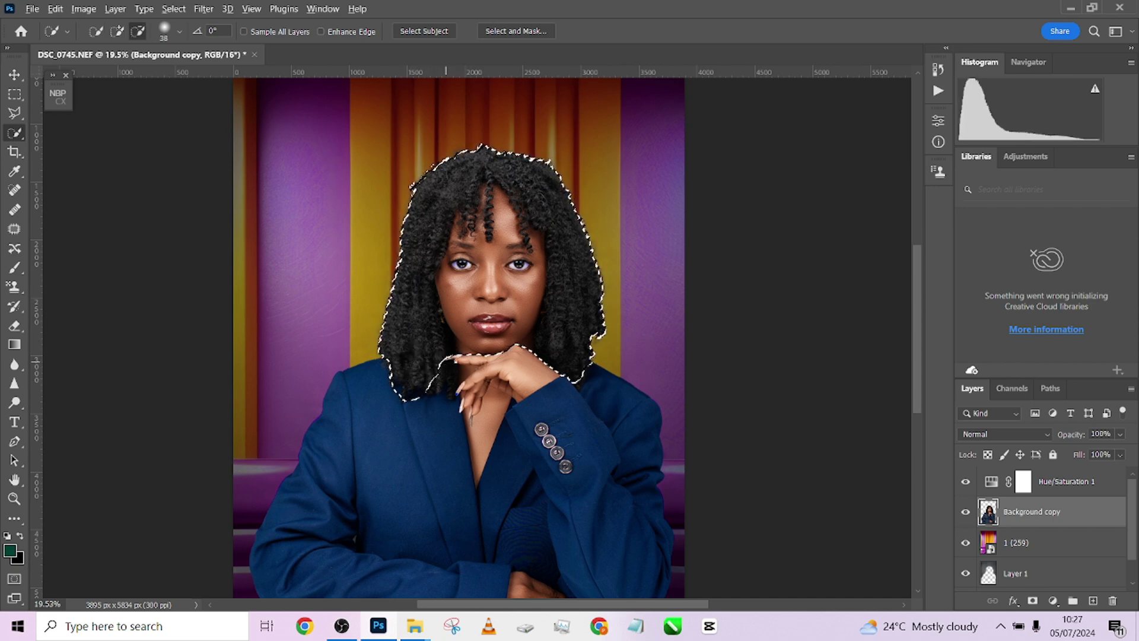
mouse_move(478, 345)
left_mouse_down("alt")
mouse_move(471, 249)
mouse_move(506, 224)
mouse_move(497, 194)
mouse_move(479, 221)
mouse_move(479, 186)
mouse_move(457, 228)
left_mouse_up("alt")
left_click_drag(520, 261, 509, 350)
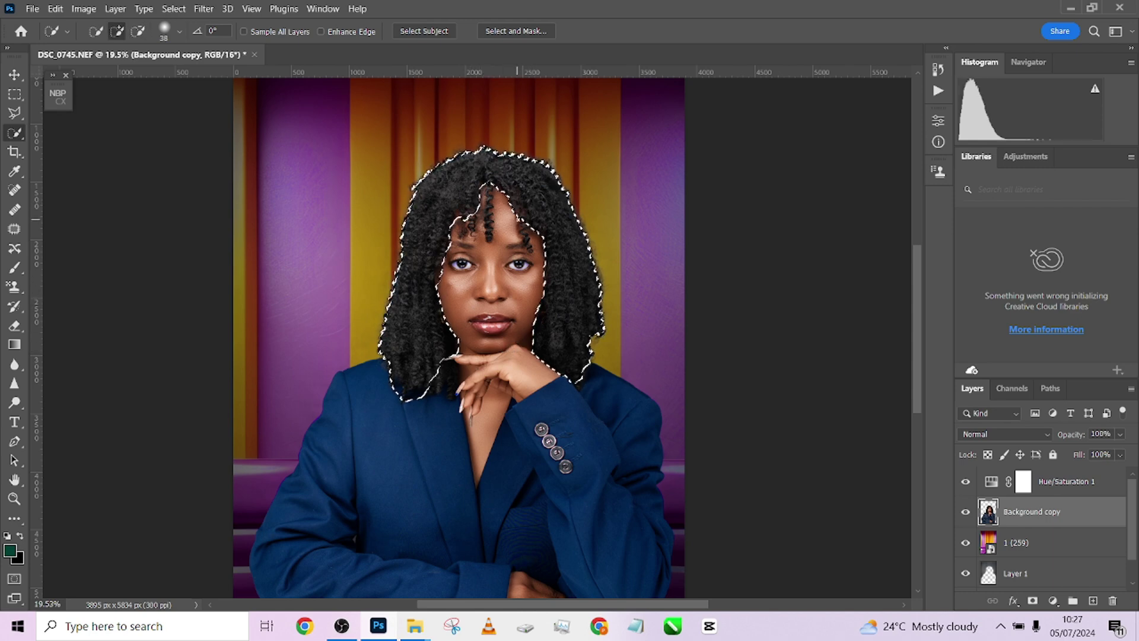
Refine the hair selection around the curls over the forehead and feather it
left_click_drag(520, 225, 517, 219)
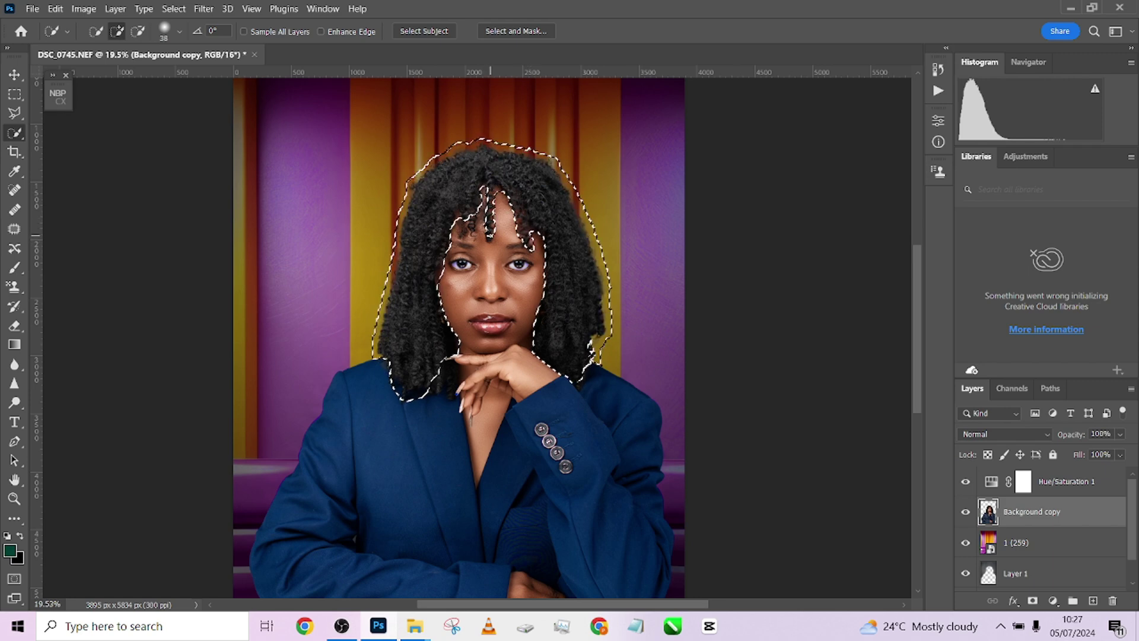
left_click(499, 191, "alt")
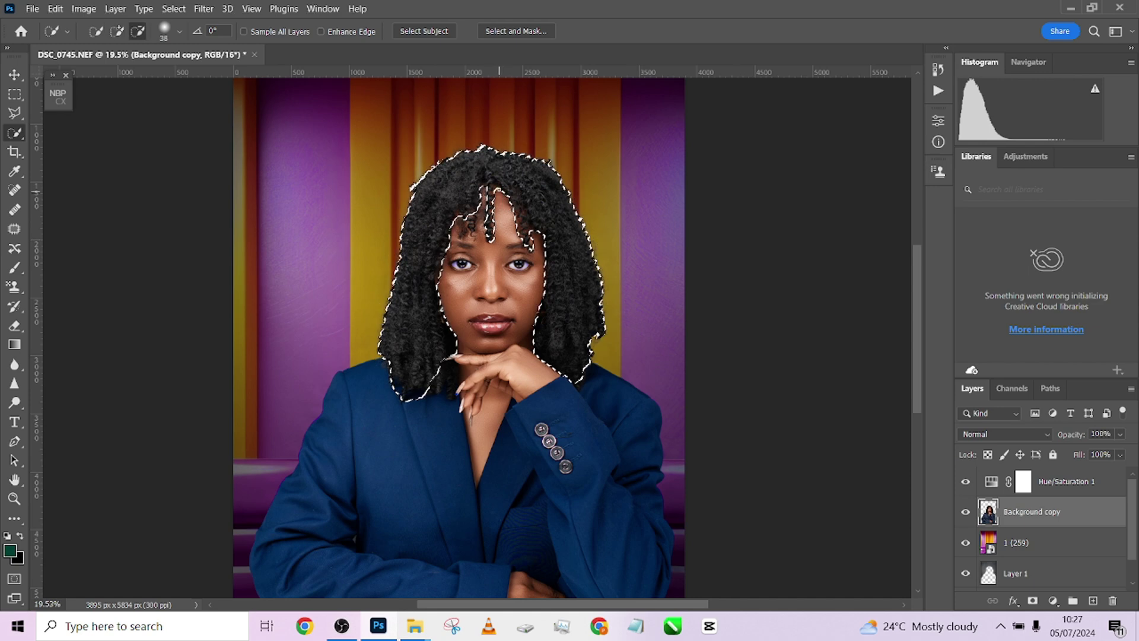
left_click(470, 228)
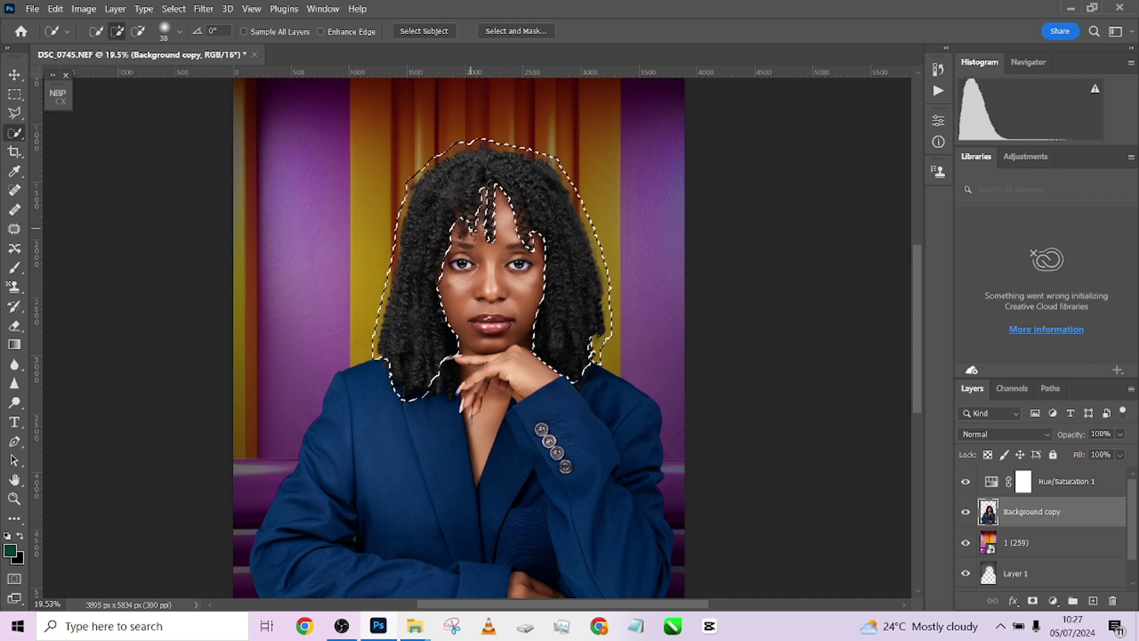
left_click(456, 215, "alt")
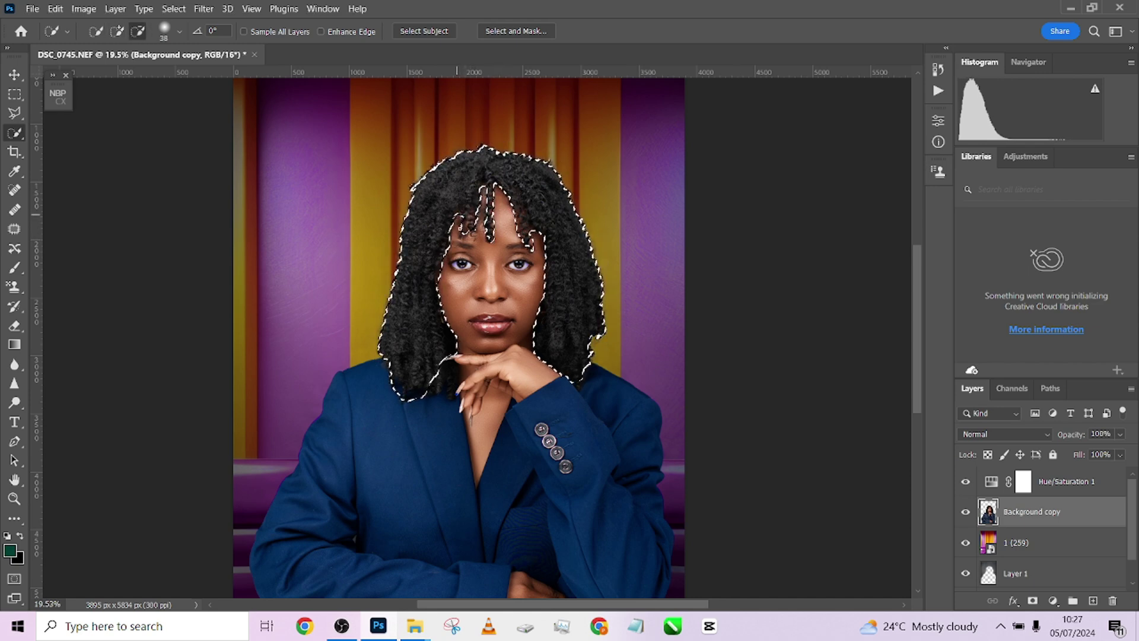
right_click(559, 286)
left_click(631, 322)
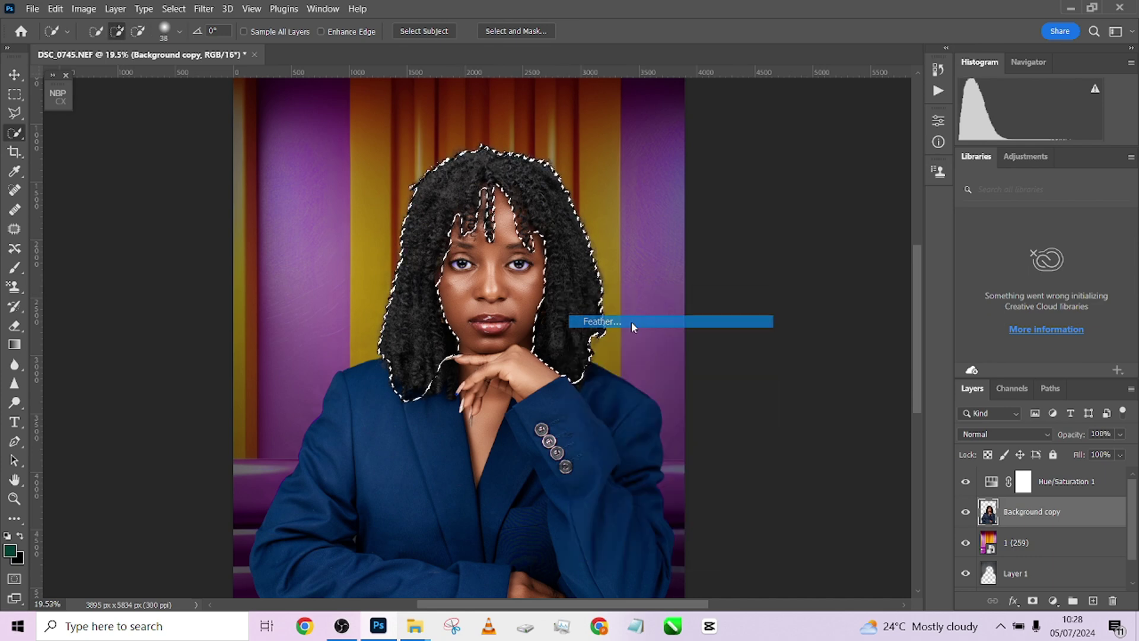
key("Return")
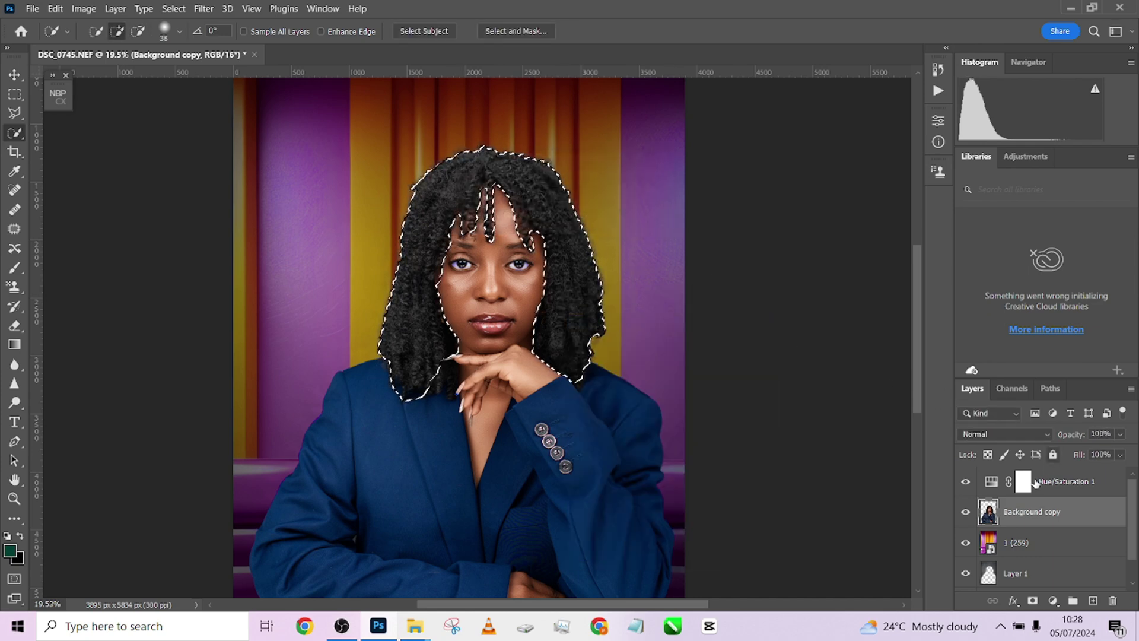
Darken the hair with a masked Curves adjustment at input 144, output 109, and compare the image without Curves 1 and without Hue/Saturation 1
left_click(1053, 600)
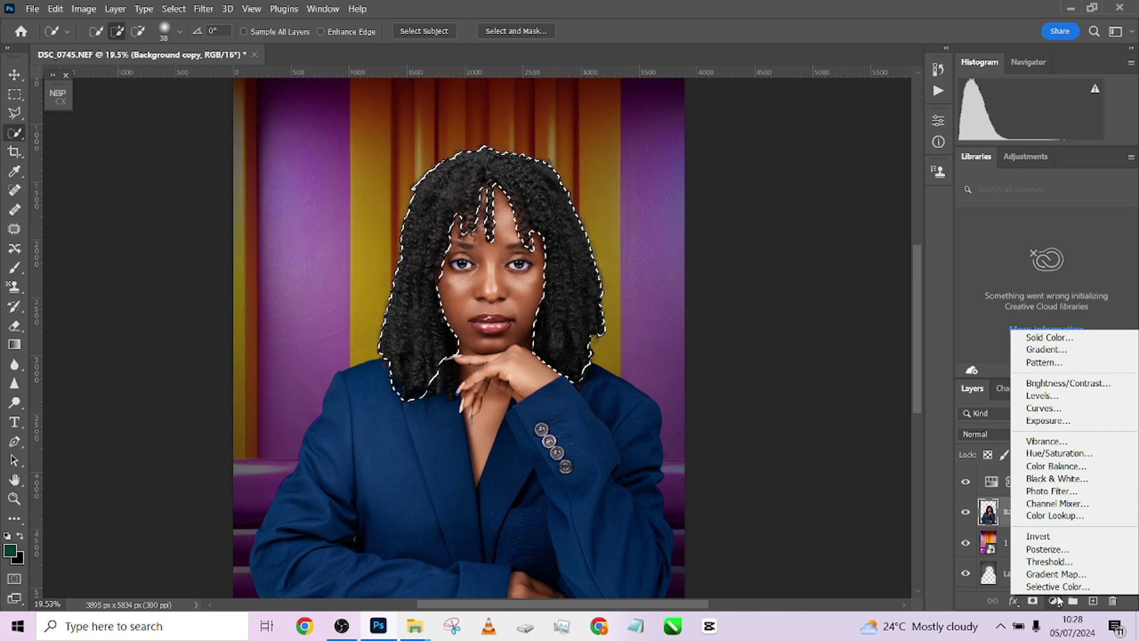
left_click(1024, 409)
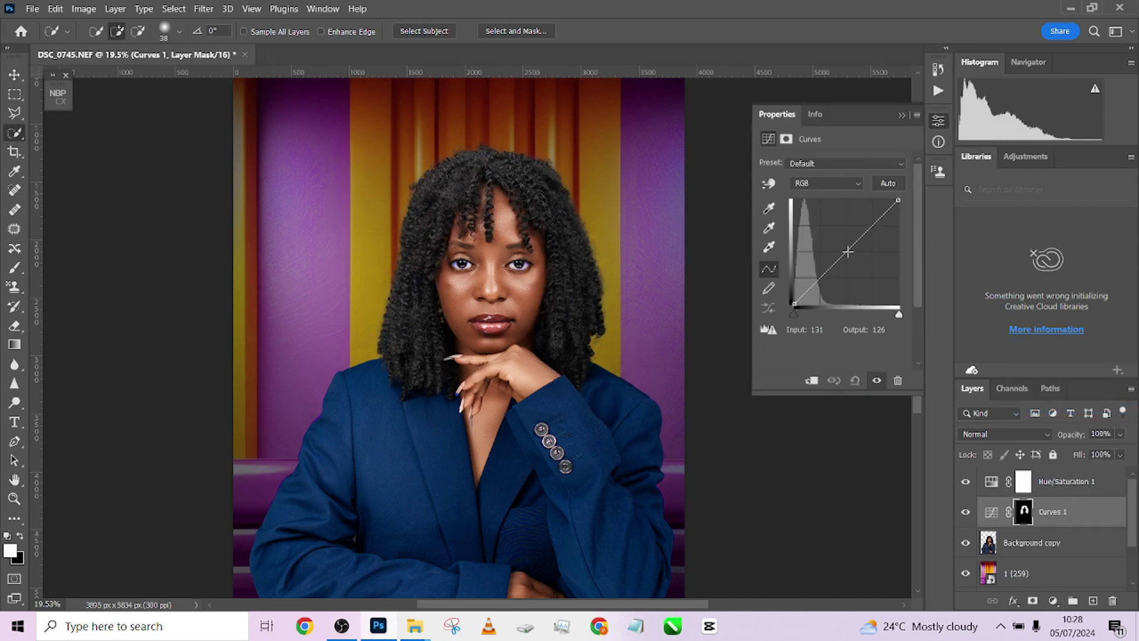
left_click_drag(850, 247, 853, 259)
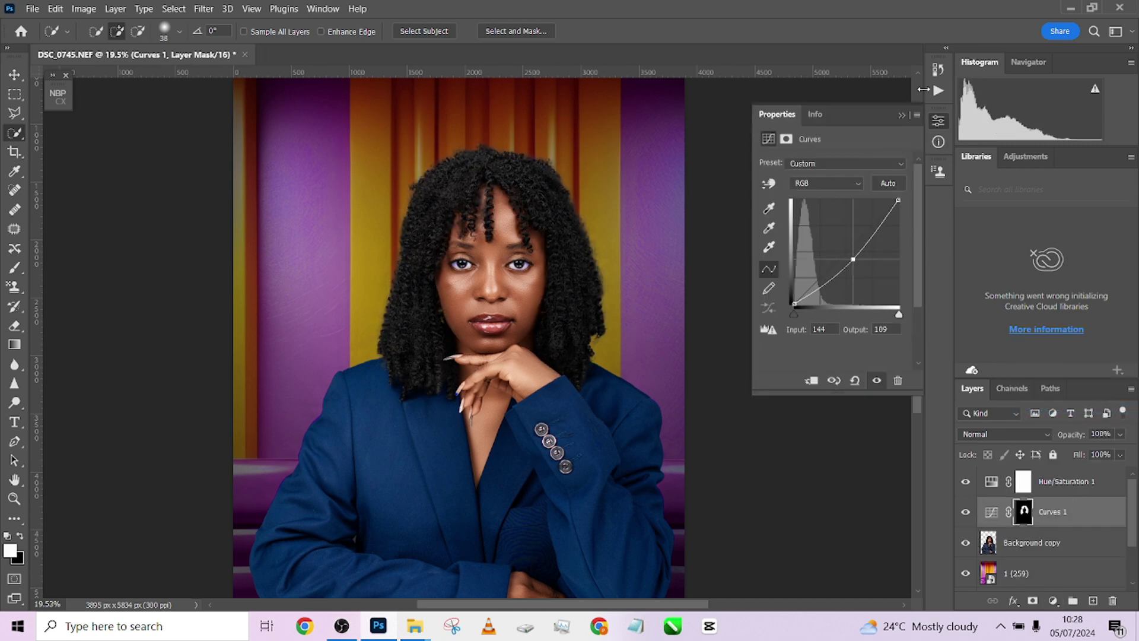
left_click(902, 115)
scroll(512, 332, "down", 3)
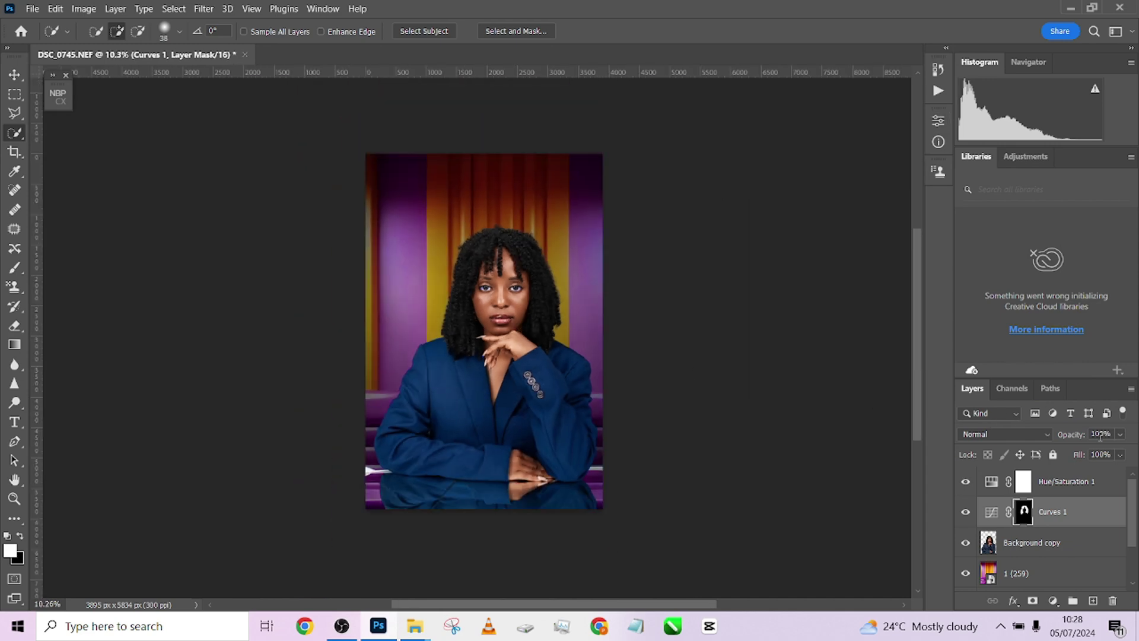
left_click(966, 511)
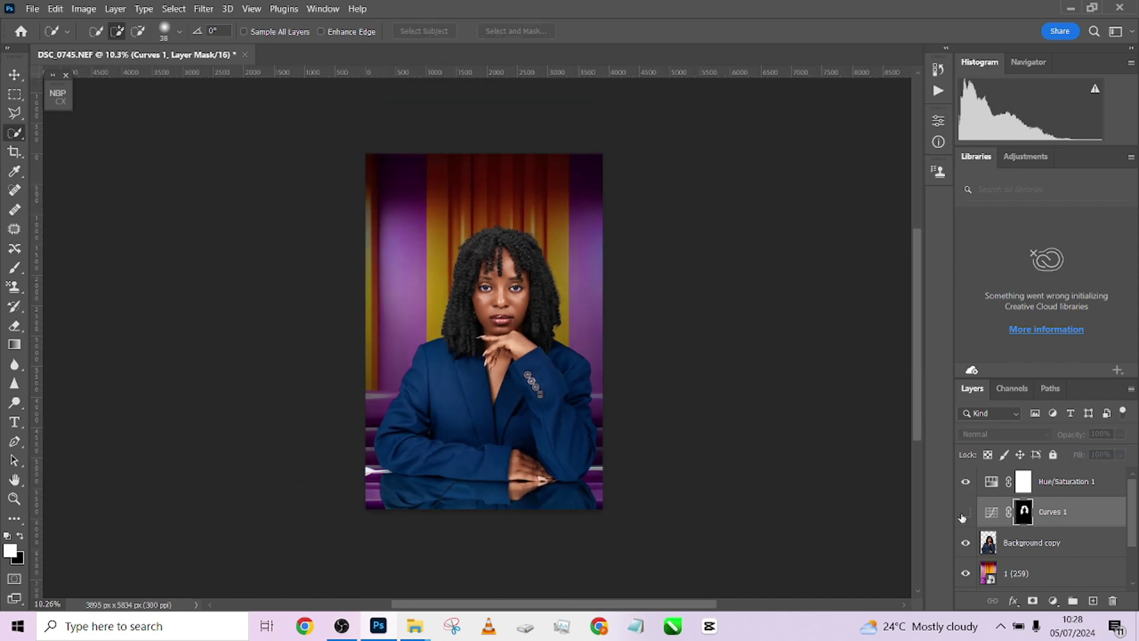
left_click(965, 513)
left_click(966, 482)
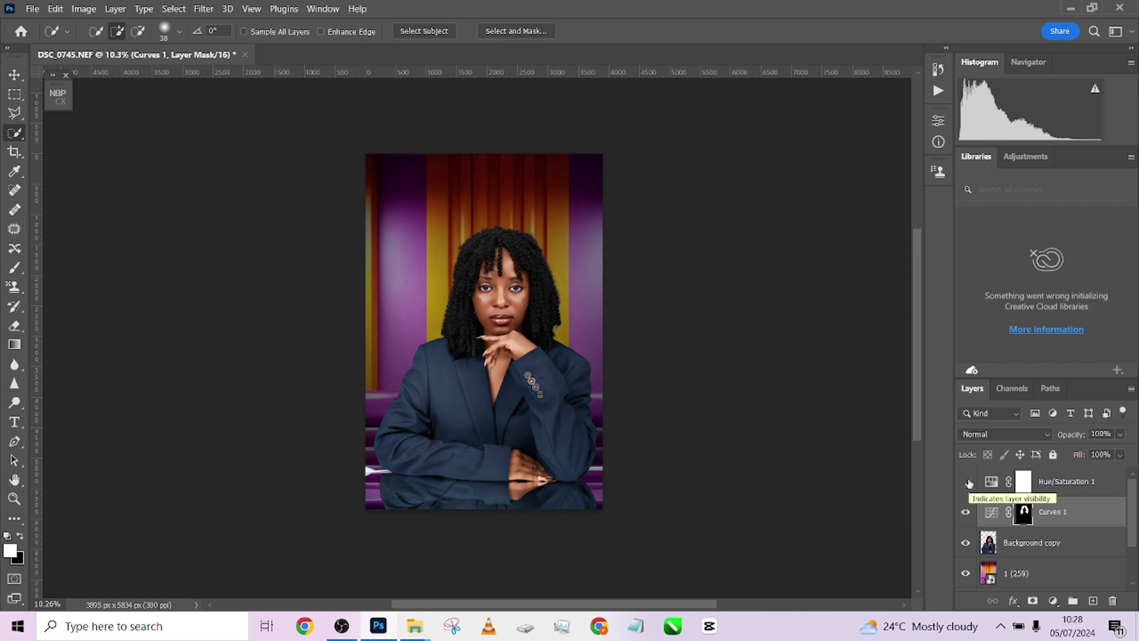
left_click(968, 483)
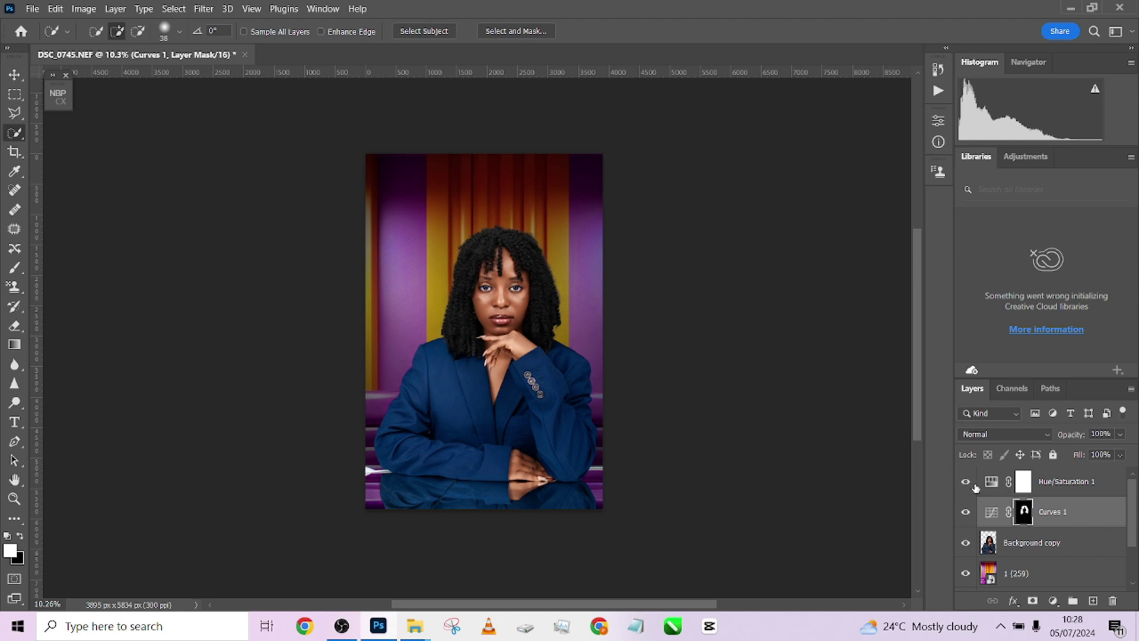
Add a Curves adjustment above Hue/Saturation 1 and raise its Blue channel midtones to input 118, output 139
left_click(1104, 494)
scroll(612, 305, "up", 8)
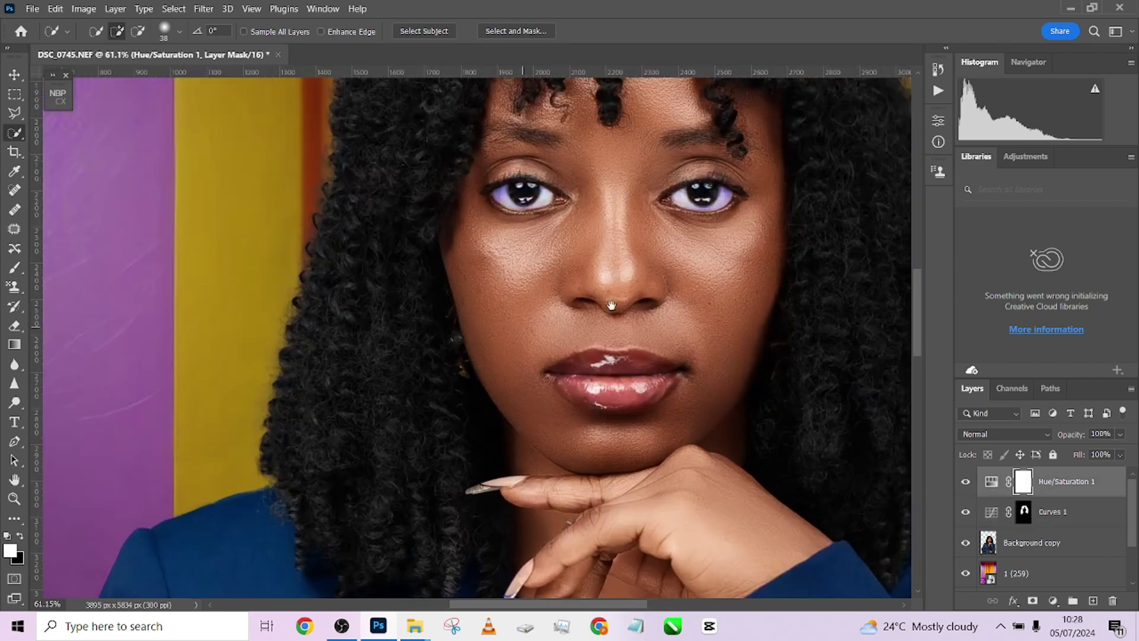
left_click_drag(612, 306, 465, 430)
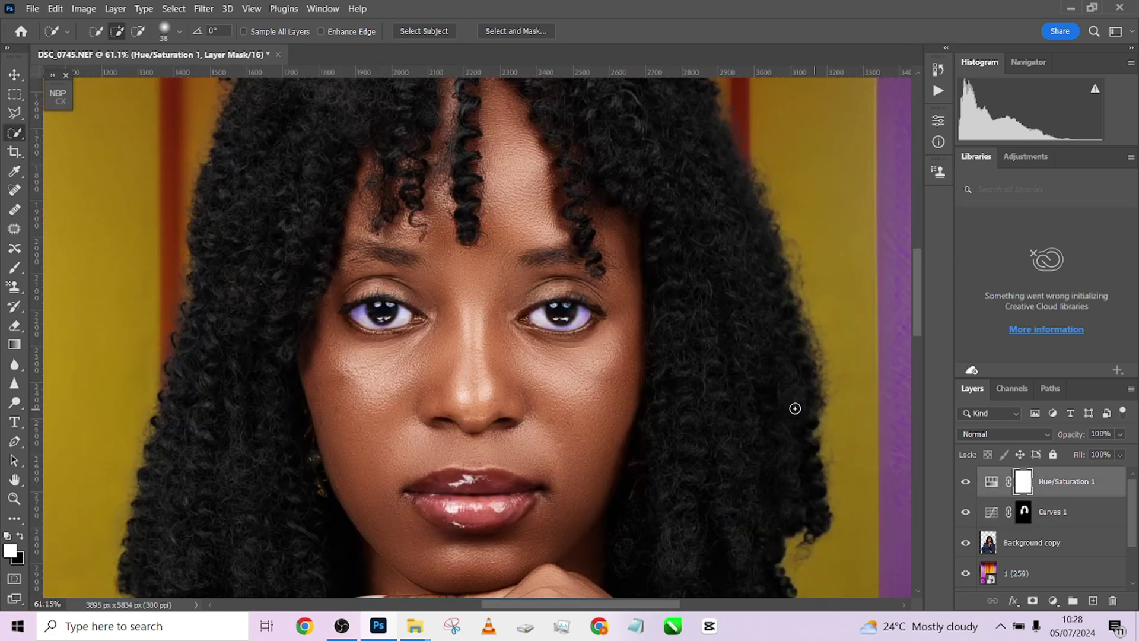
scroll(619, 337, "down", 5)
scroll(618, 337, "down", 2)
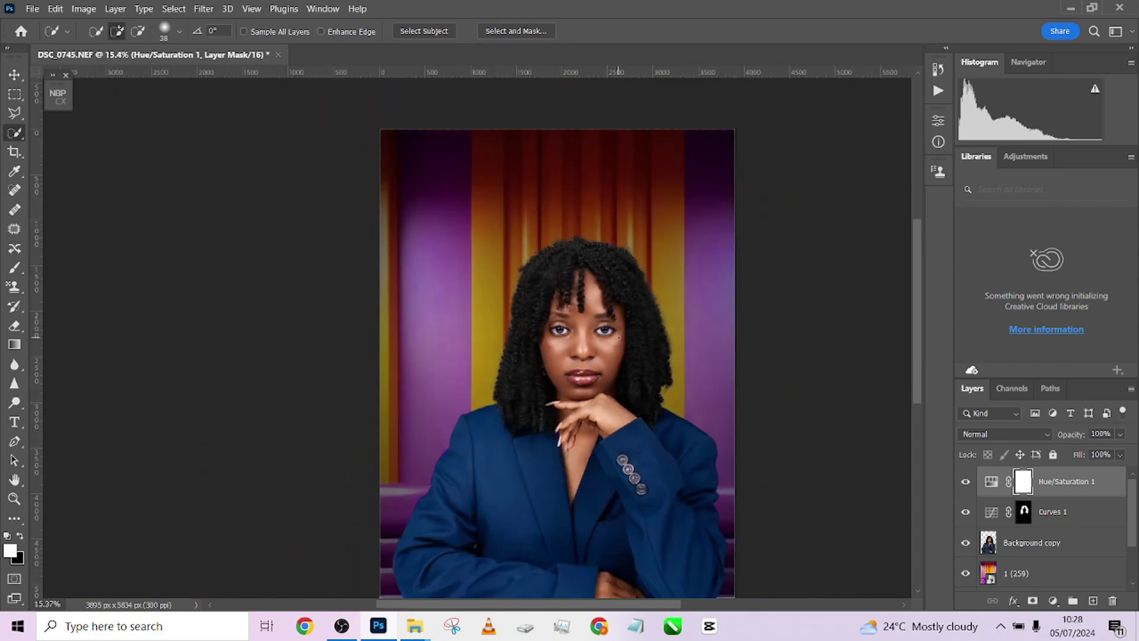
scroll(619, 337, "down", 1)
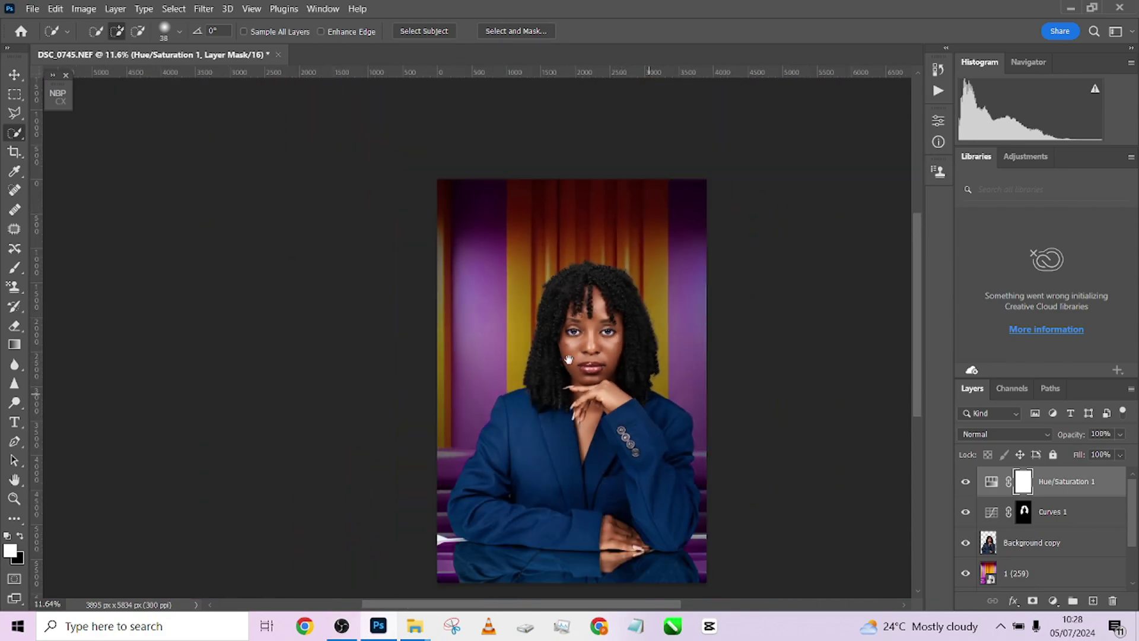
left_click_drag(640, 389, 568, 360)
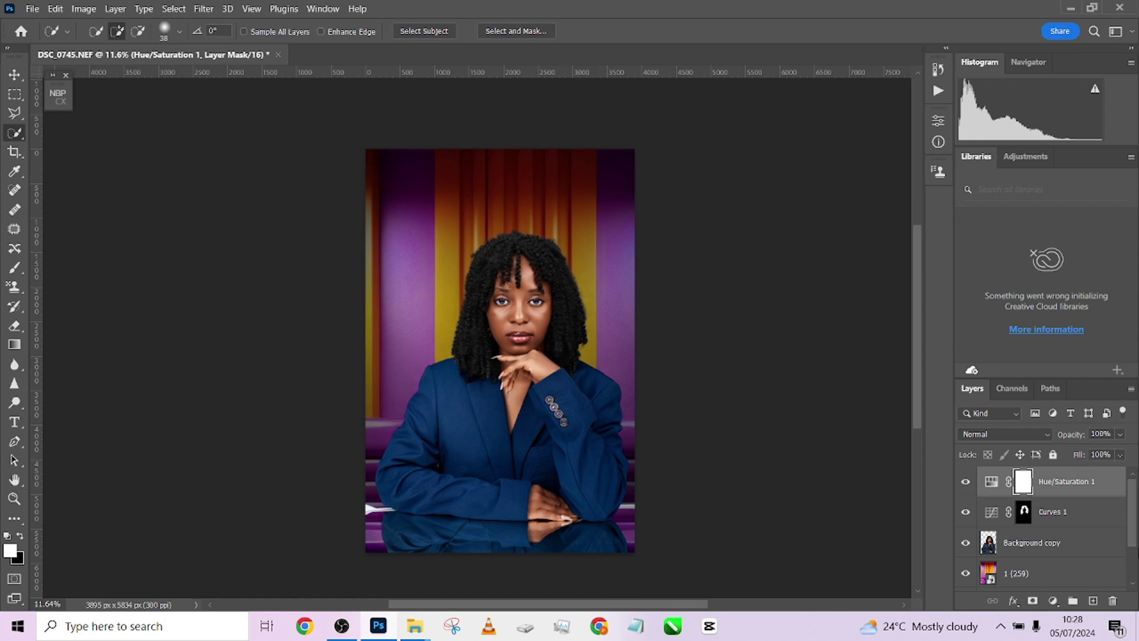
left_click(1052, 600)
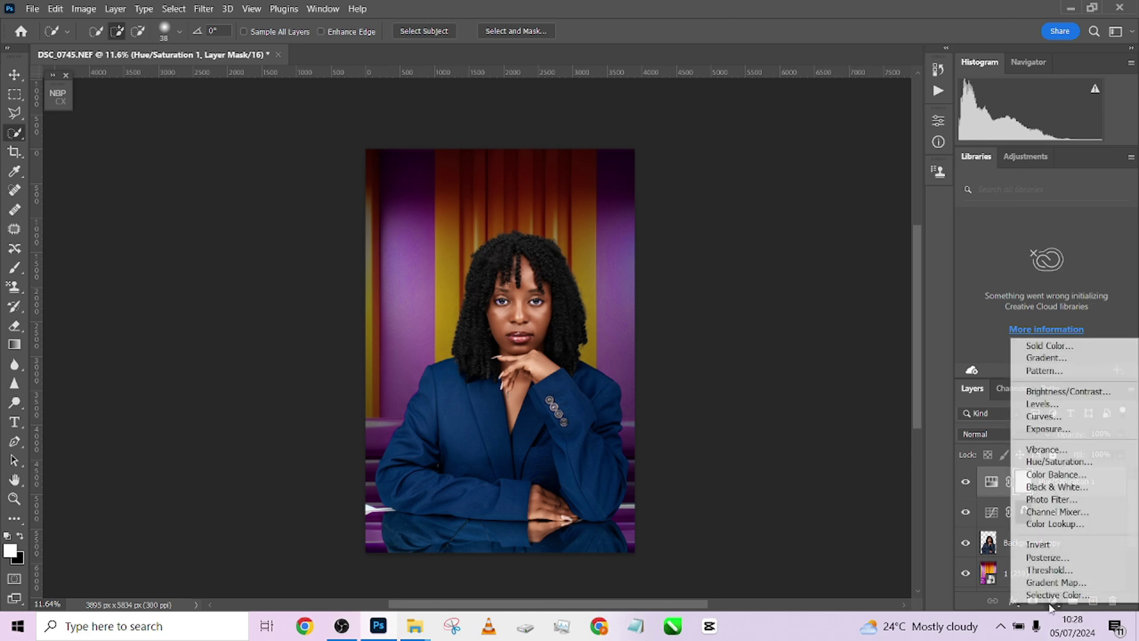
left_click(1044, 416)
left_click(826, 183)
left_click(830, 230)
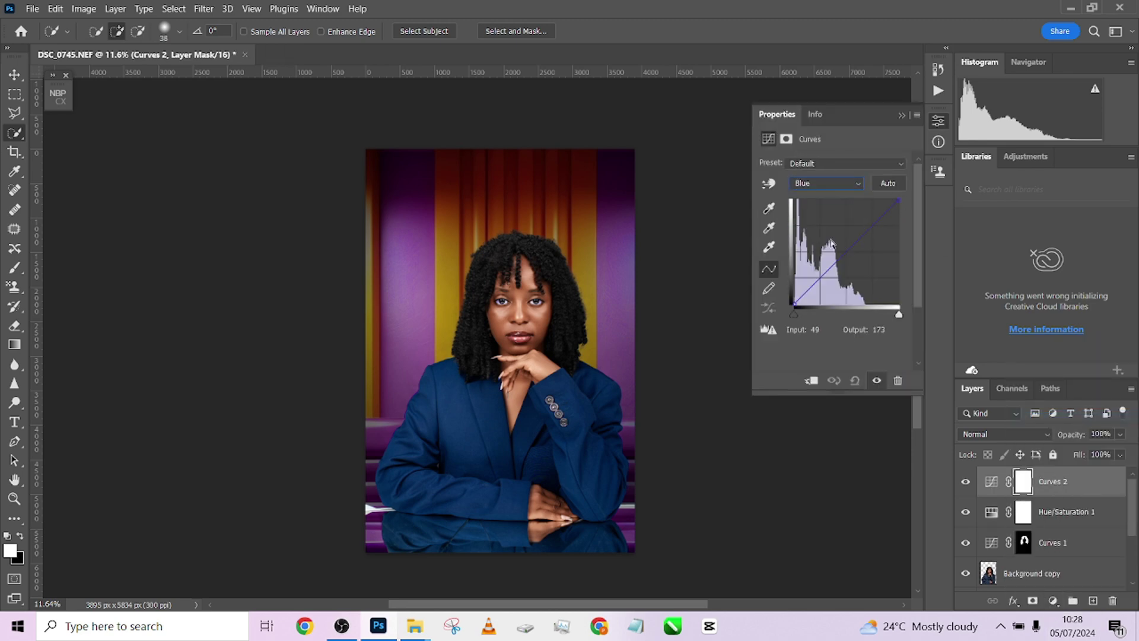
left_click_drag(849, 253, 842, 247)
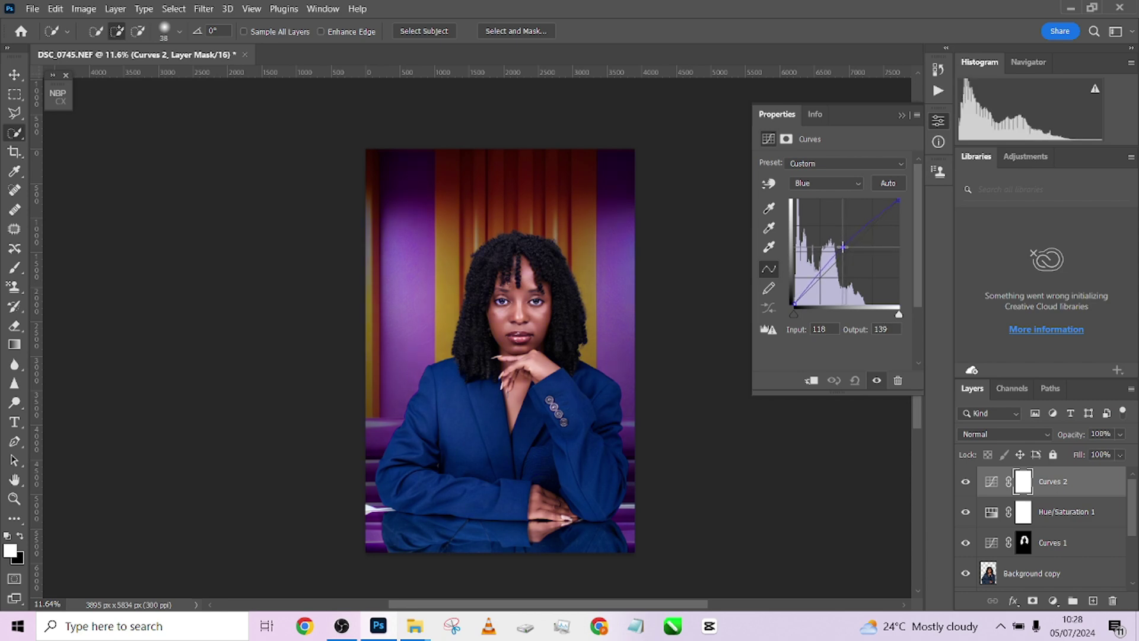
left_click(902, 116)
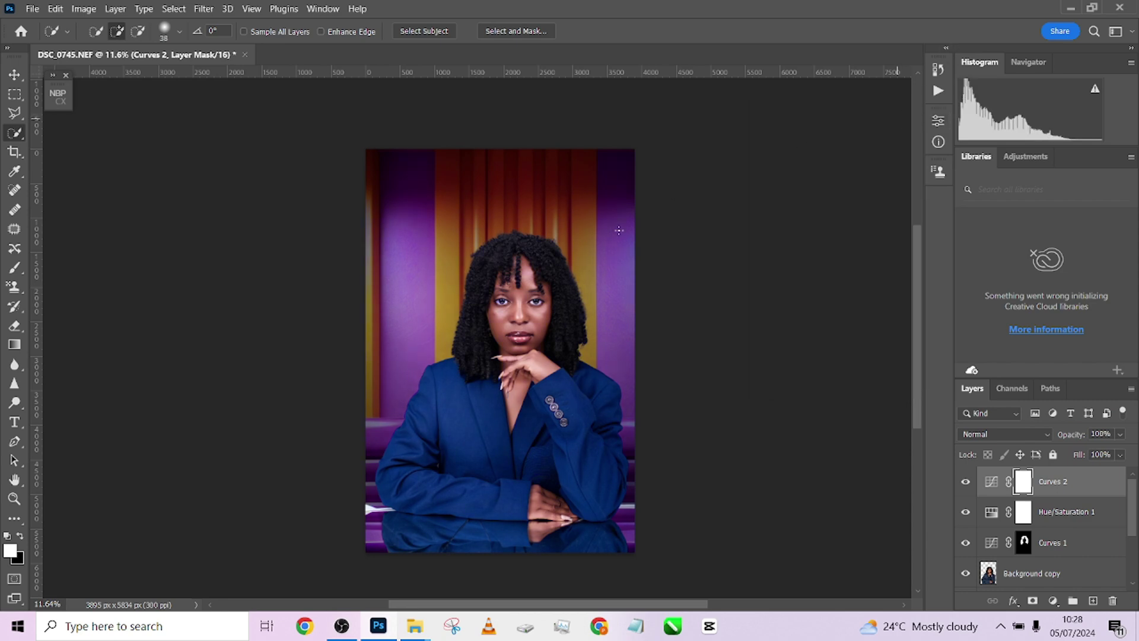
Add another Curves adjustment on top with the Blue channel raised to input 107, output 162, and invert its mask
scroll(562, 303, "up", 6)
scroll(561, 305, "down", 5)
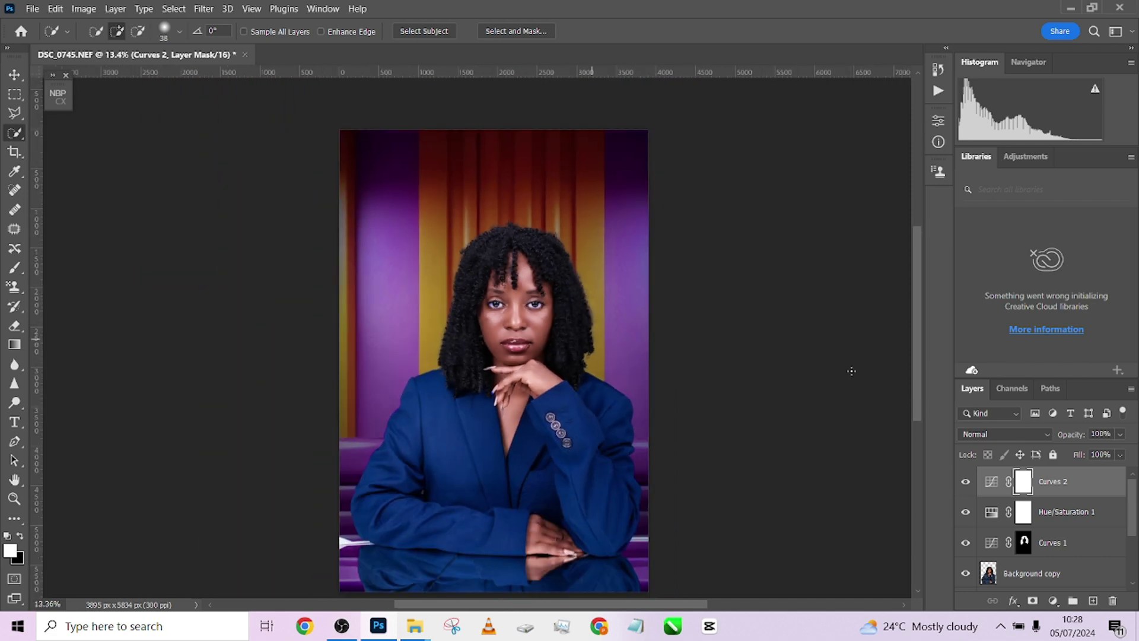
left_click(1053, 600)
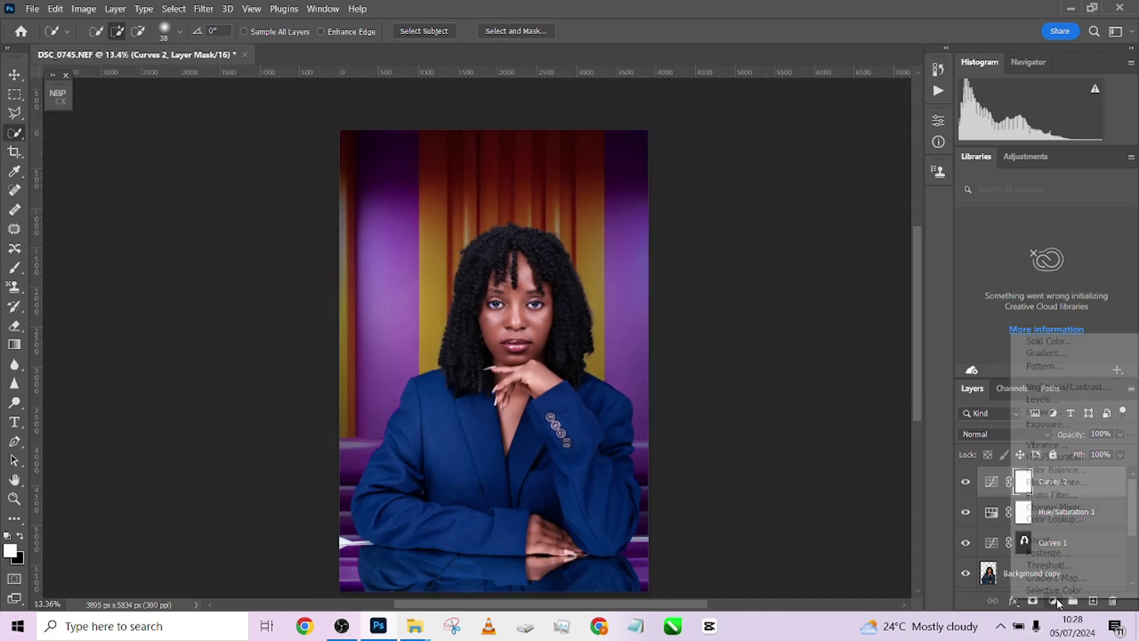
left_click(1062, 411)
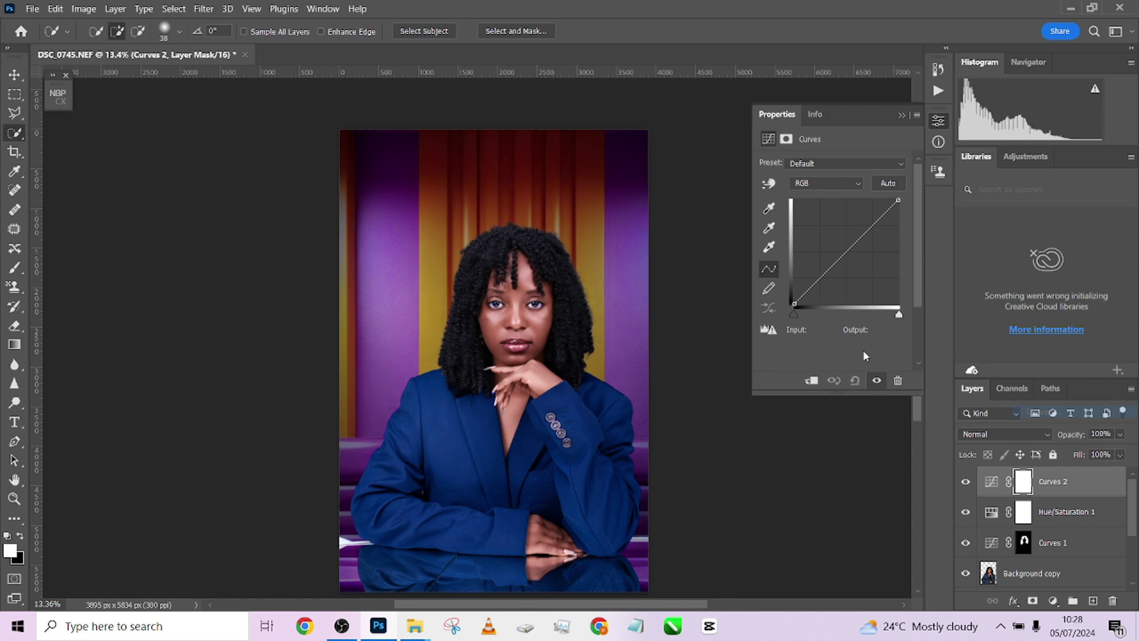
left_click(814, 182)
left_click(797, 229)
left_click_drag(848, 248, 838, 237)
scroll(516, 284, "up", 5)
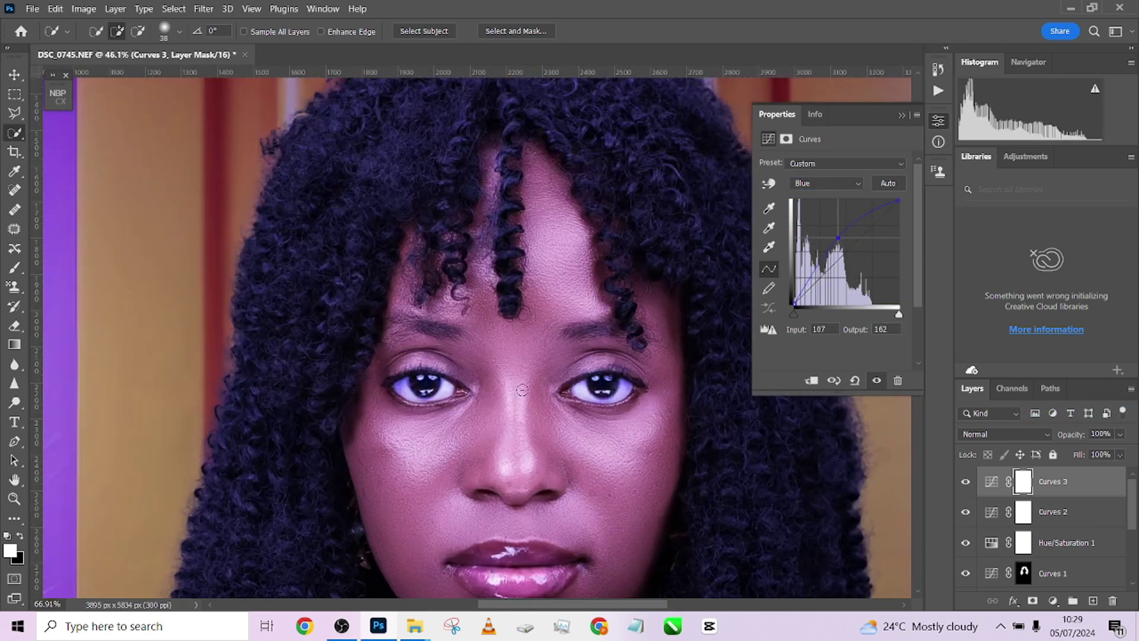
key("ctrl+i")
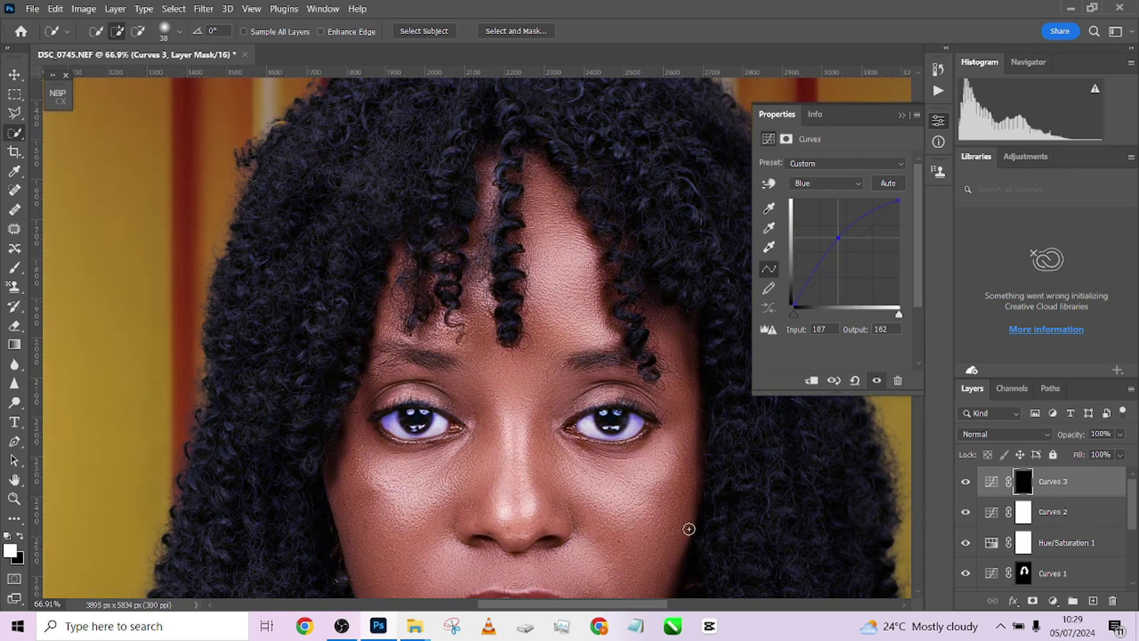
Paint white on the Curves 3 mask with a size 13 brush over the light reflections in both eyes
key("b")
scroll(631, 430, "up", 6)
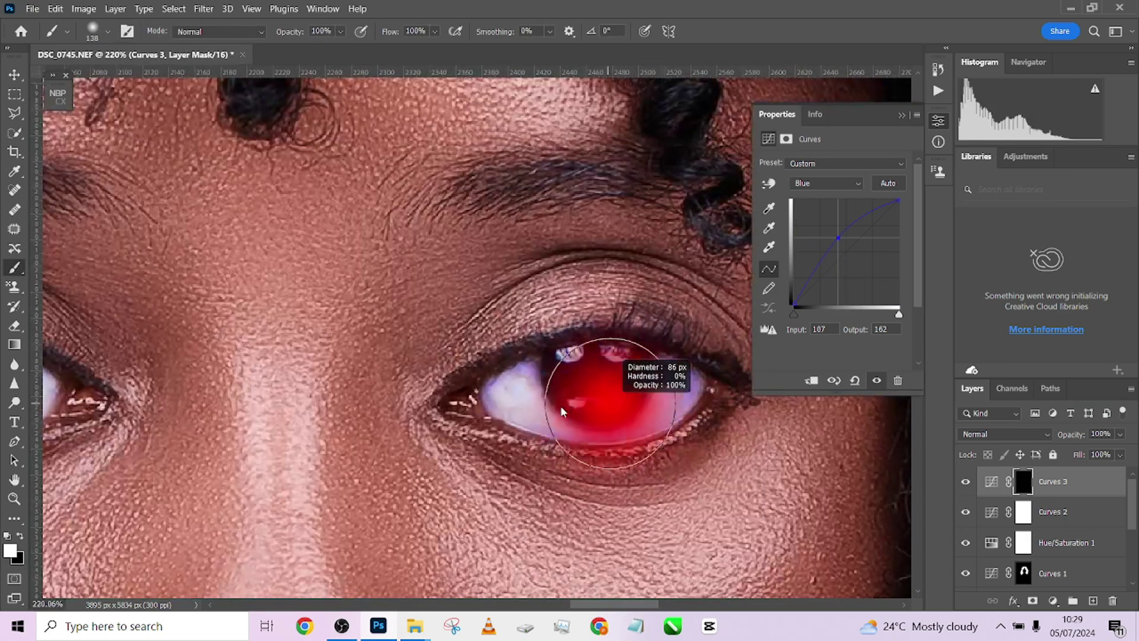
left_click_drag(561, 407, 506, 407)
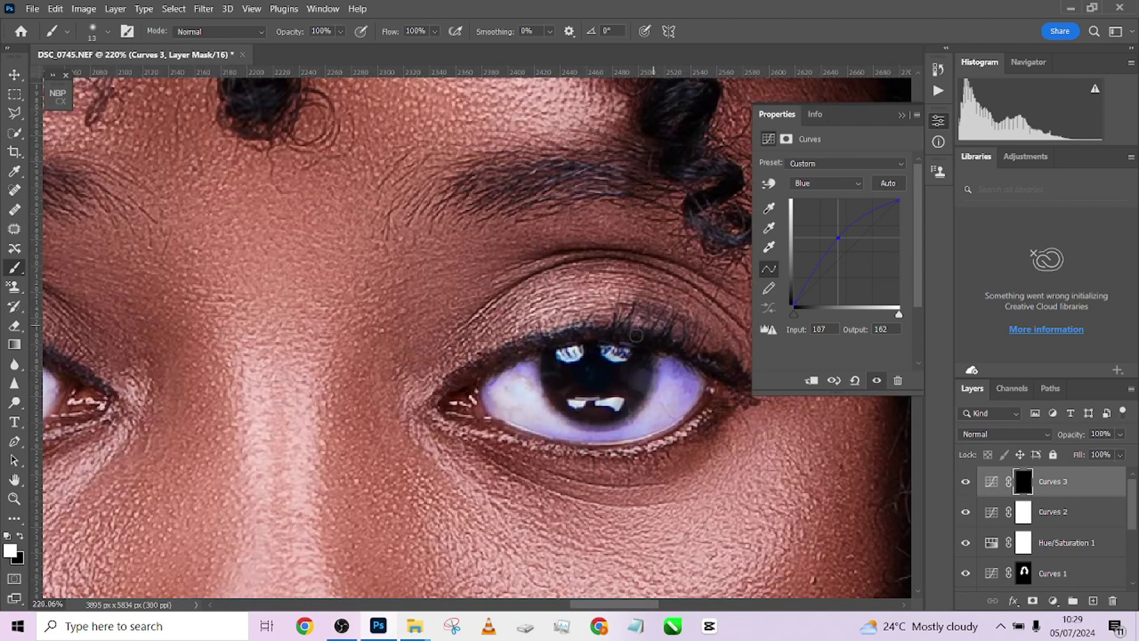
mouse_move(604, 350)
left_mouse_down()
mouse_move(623, 352)
mouse_move(574, 354)
left_mouse_up()
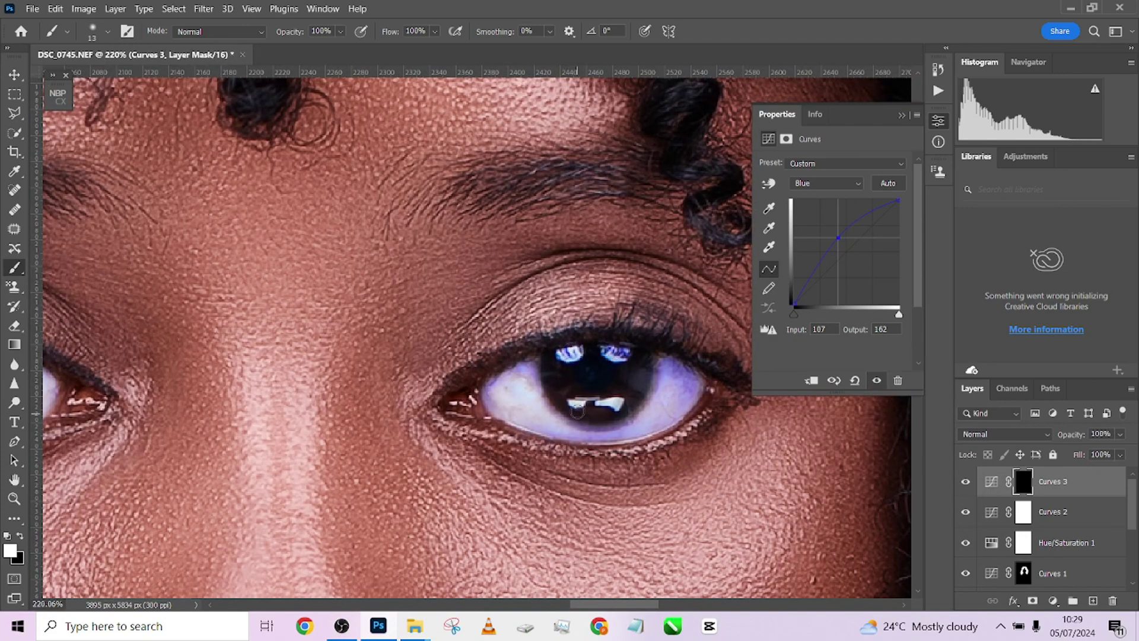
mouse_move(578, 409)
left_mouse_down()
mouse_move(571, 404)
mouse_move(621, 404)
left_mouse_up()
key("space")
left_click_drag(532, 403, 639, 377)
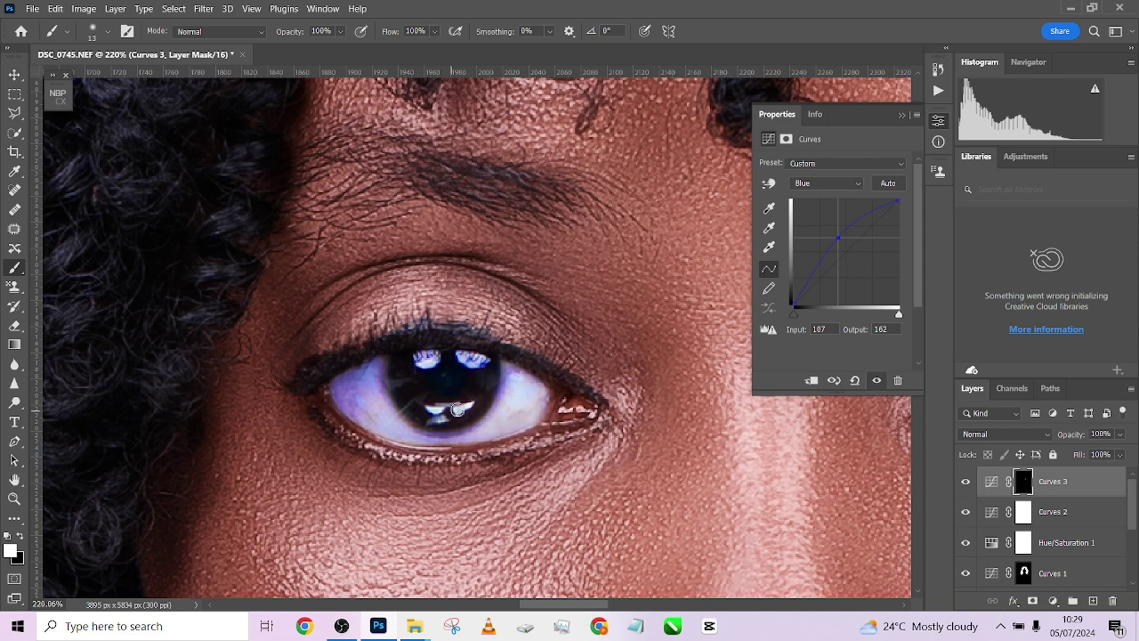
scroll(435, 421, "down", 5)
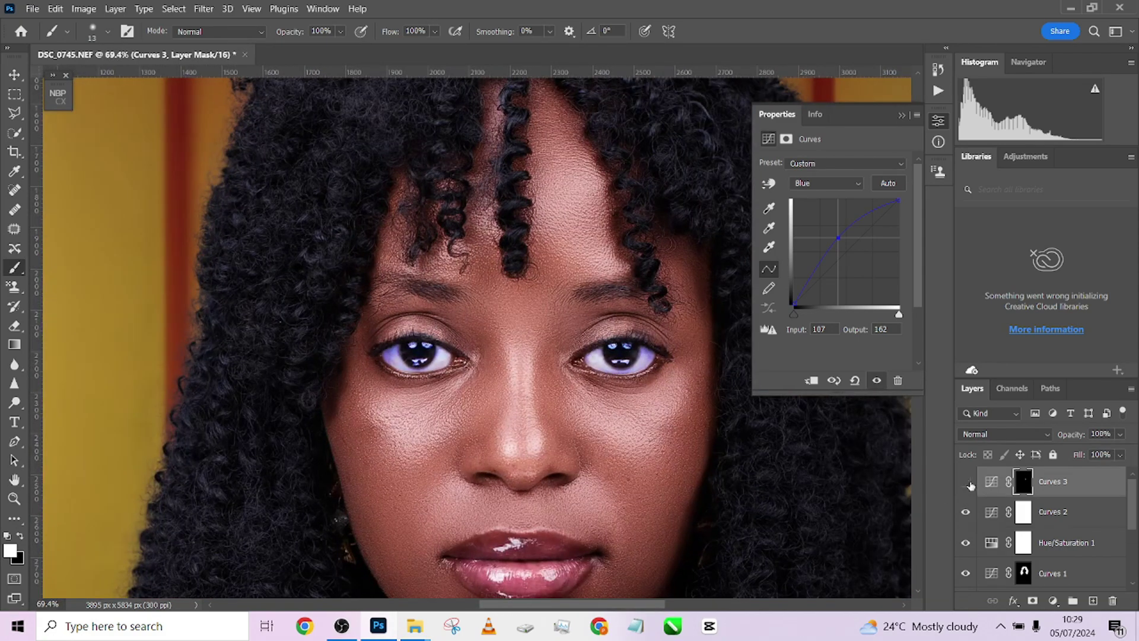
Lower the opacity of the Curves 3 layer to 65%
left_click(1120, 434)
left_click_drag(1127, 451, 1107, 453)
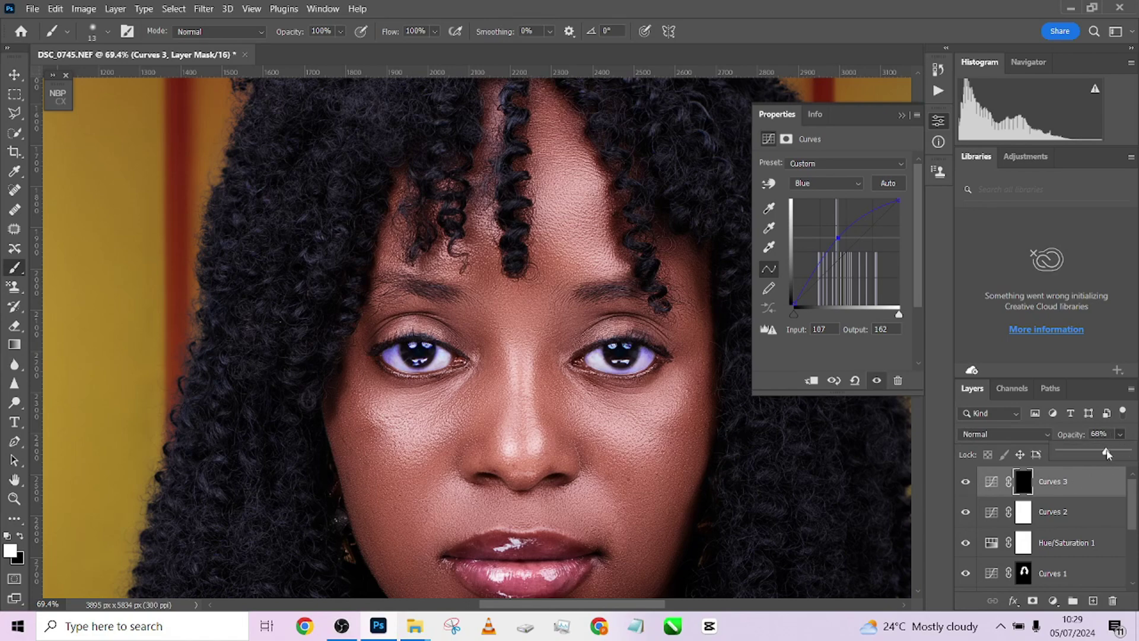
scroll(603, 316, "down", 8)
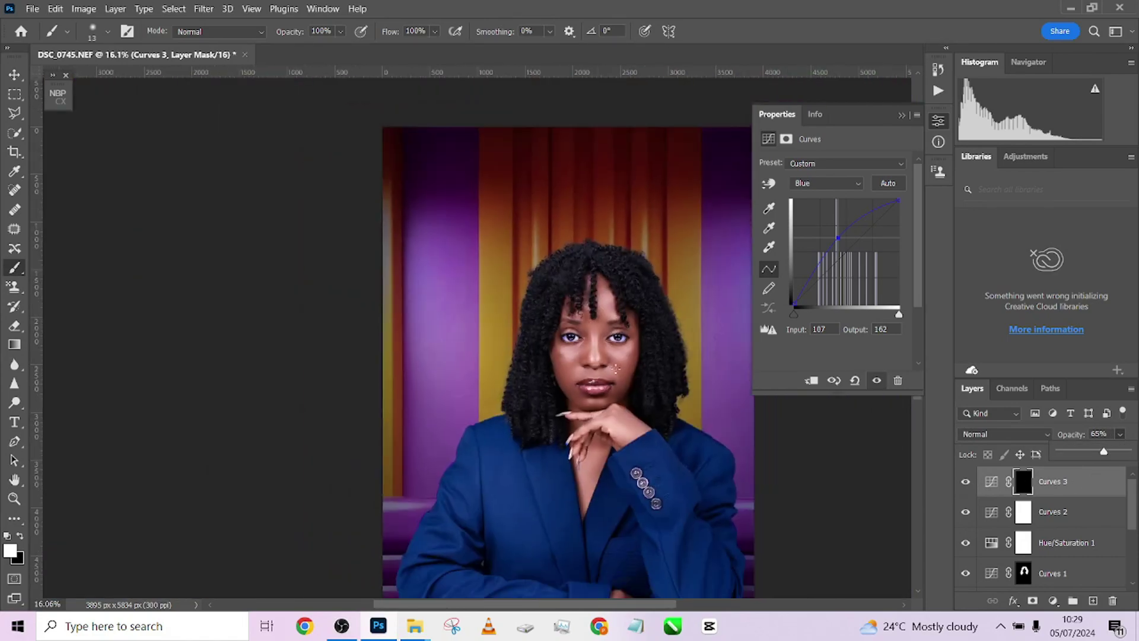
scroll(441, 289, "down", 3)
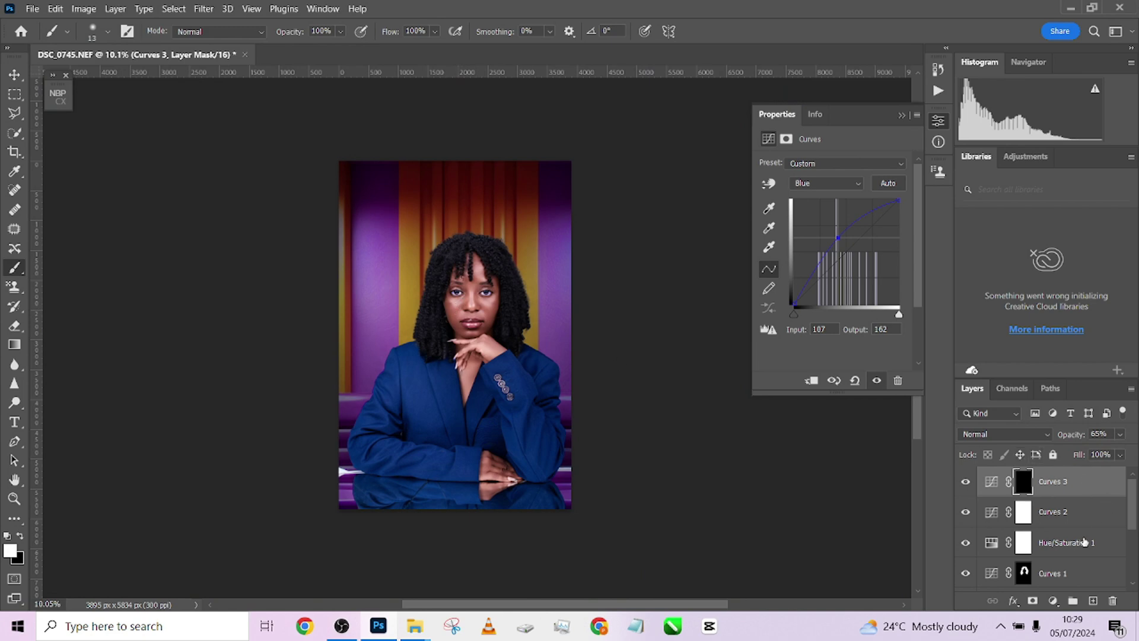
Add a Color Lookup adjustment above Curves 3 and load the 3Strip.look 3DLUT
left_click(1053, 600)
left_click(1071, 521)
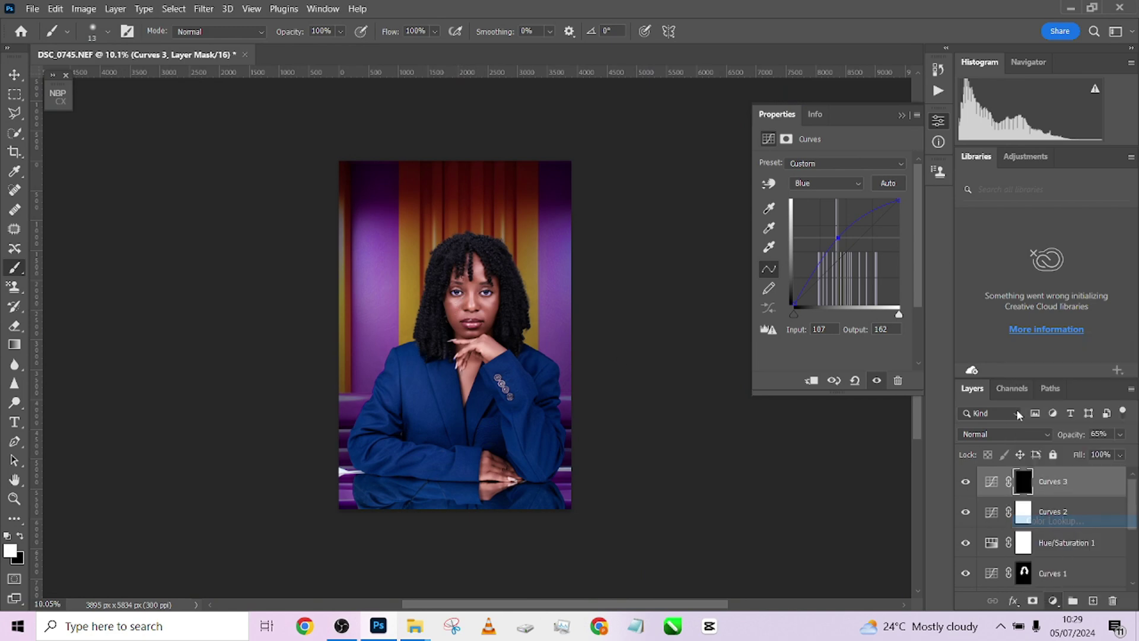
left_click(831, 166)
left_click(847, 234)
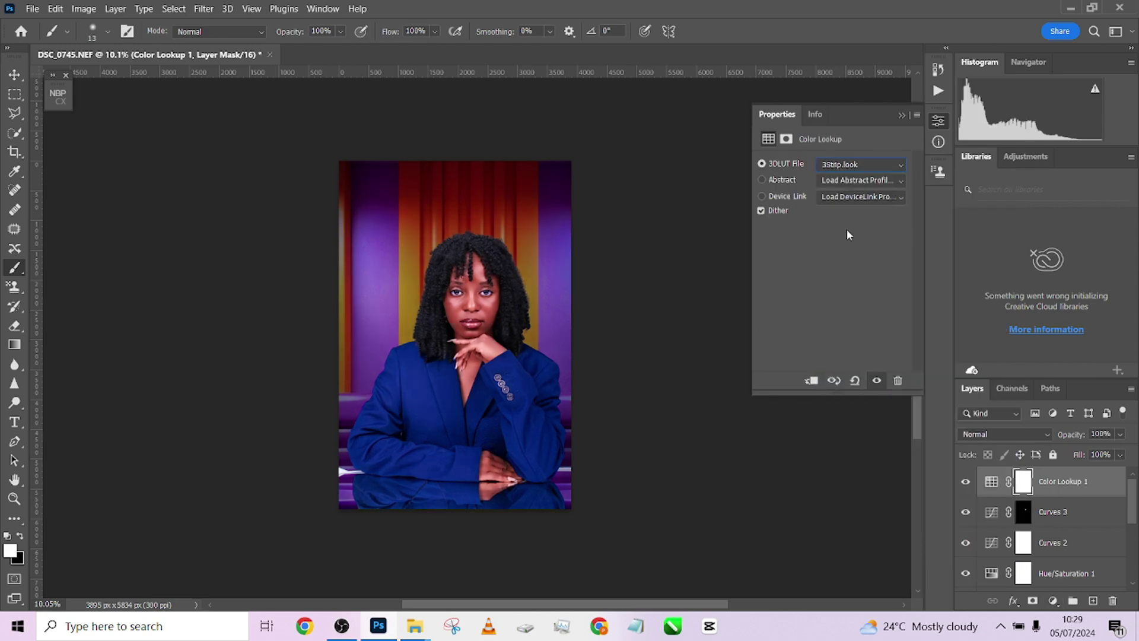
Try the 3DLUT presets on the Color Lookup layer one by one, from Crisp_Winter.look through HorrorBlue.3DL to TensionGreen.3DL
key("Down")
key("Down")
key("Down")
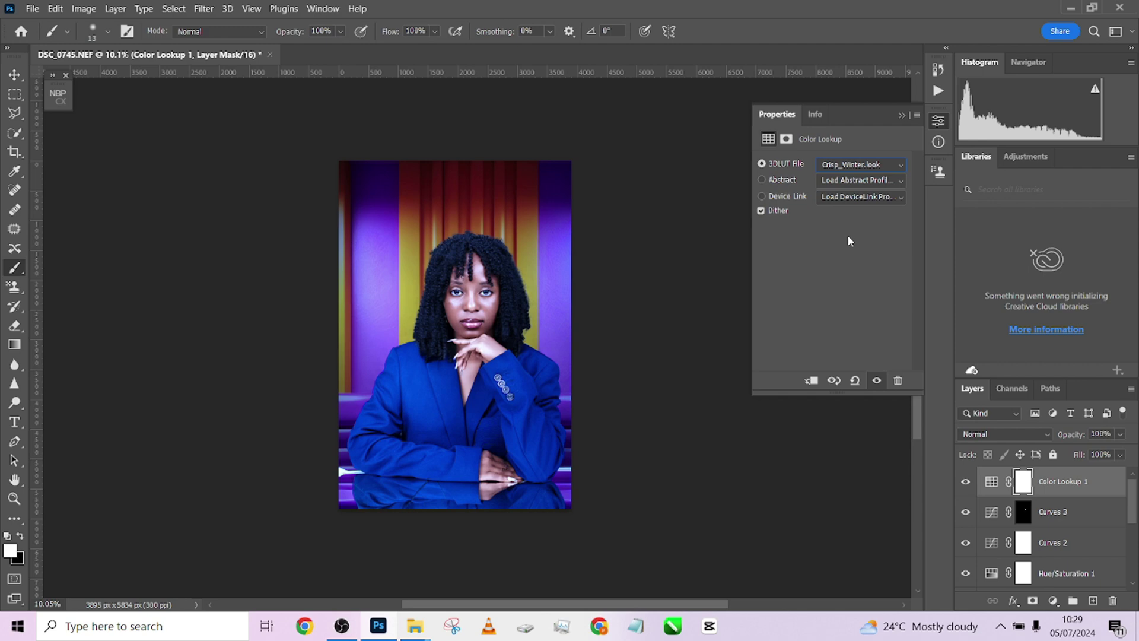
key("Down")
key("Down")
key("Down")
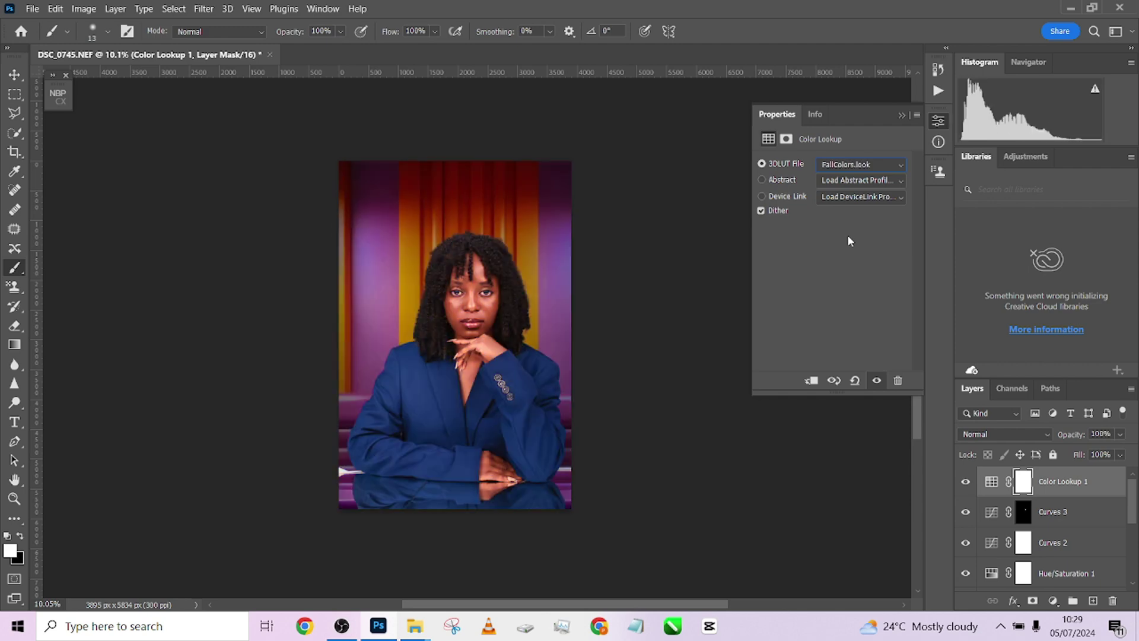
key("Down")
key("Down")
key("Down")
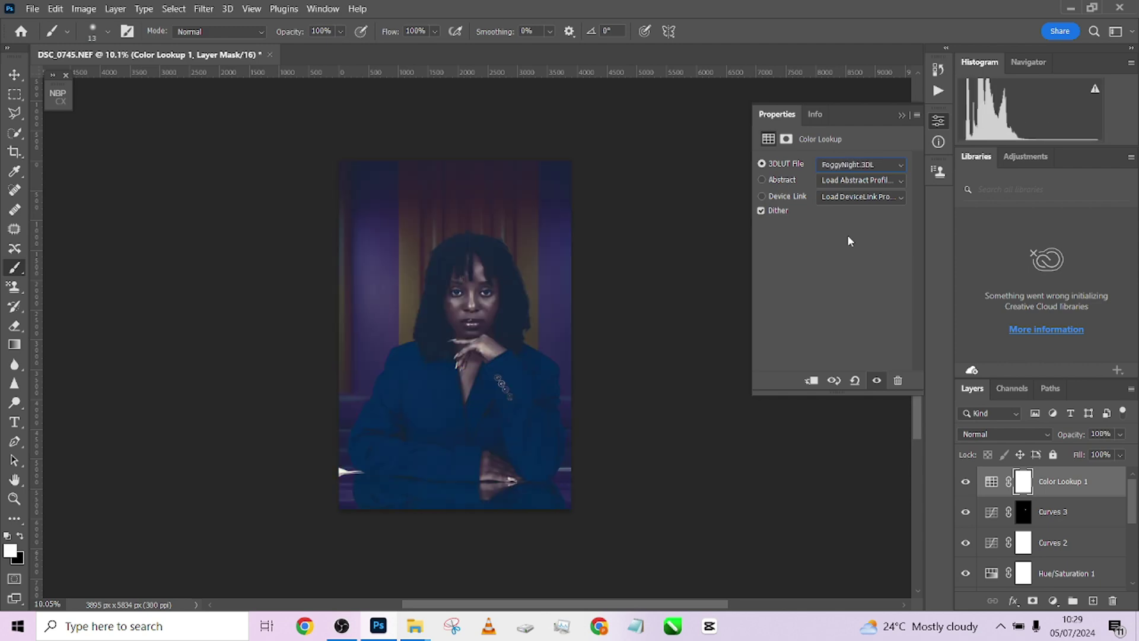
key("Down")
key("Down")
key("Down")
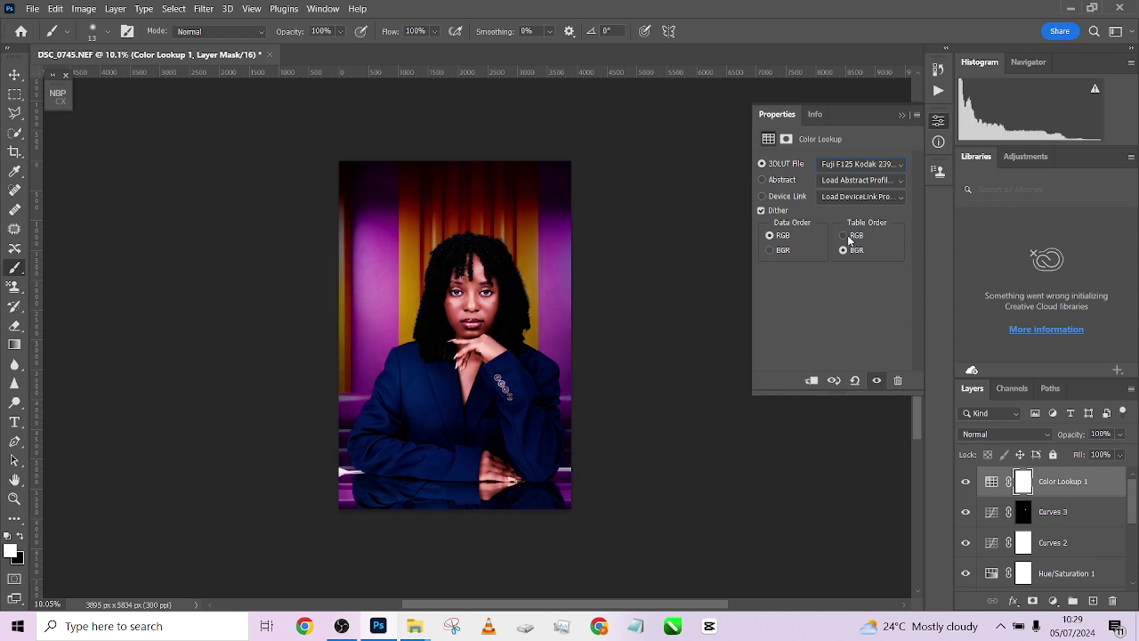
key("Down")
key("Down")
key("Down")
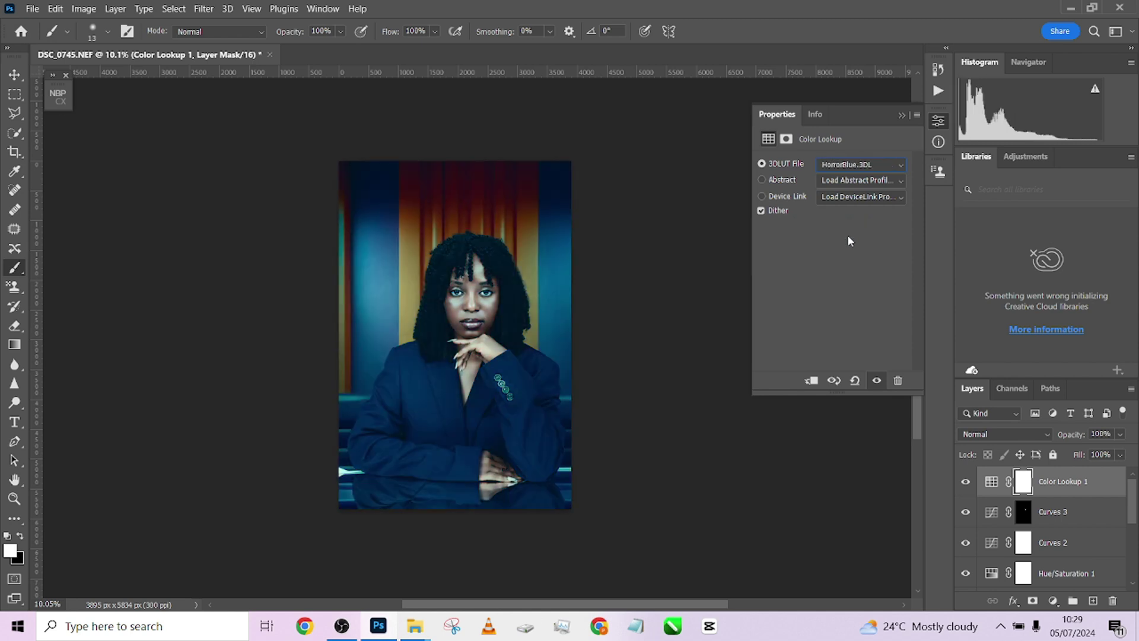
key("Down")
key("Down")
key("Down")
key("Down")
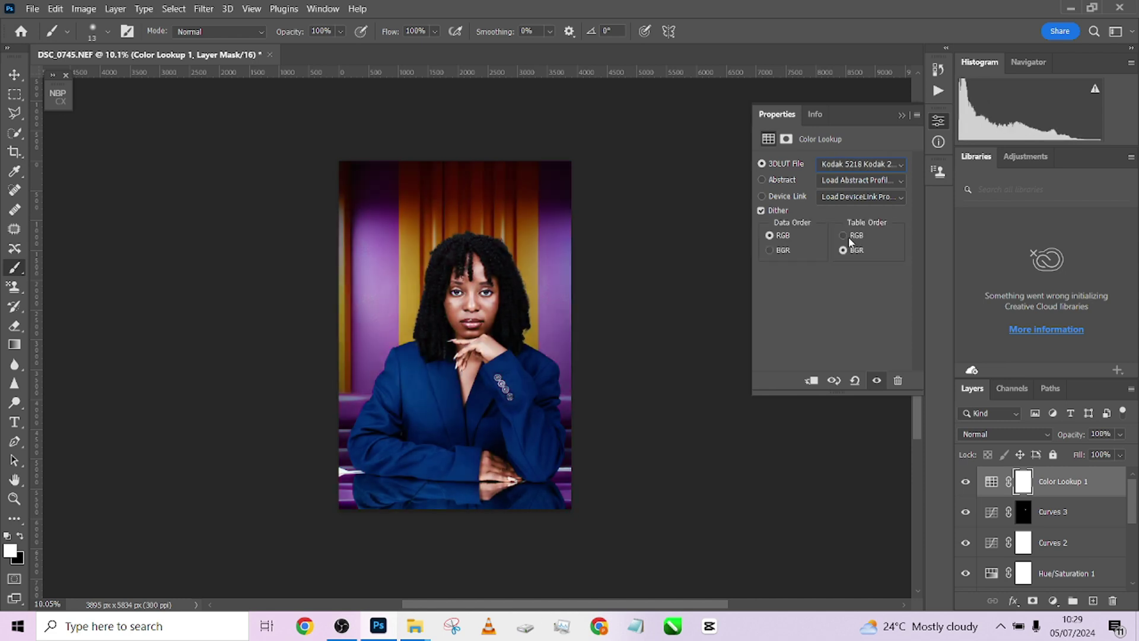
key("Down")
key("Down")
key("Down")
key("Down")
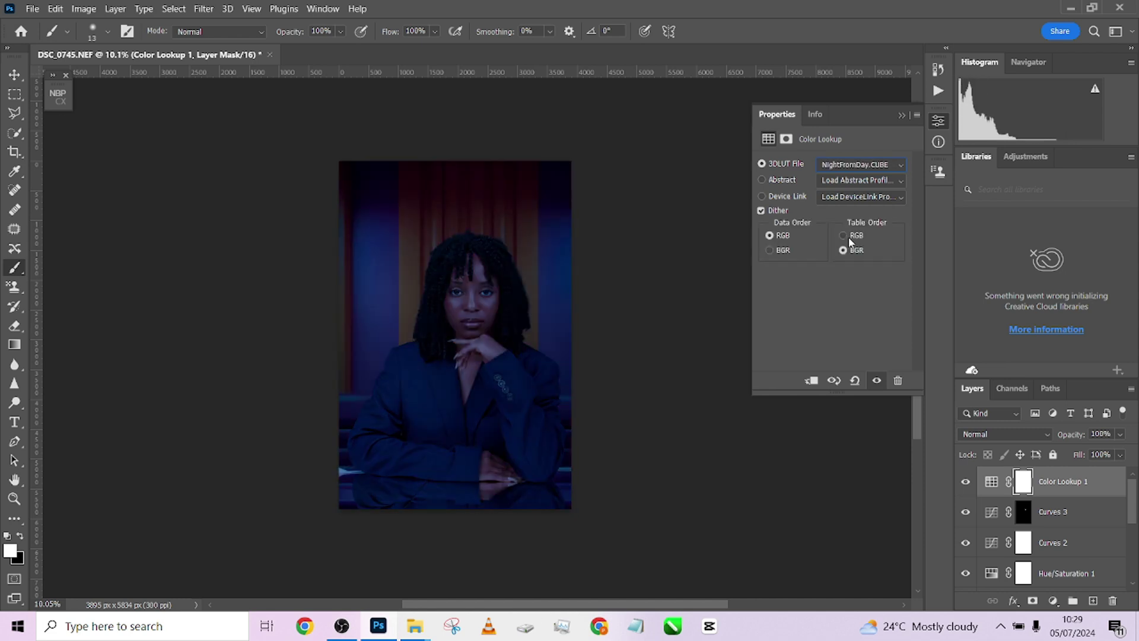
key("Down")
key("Down")
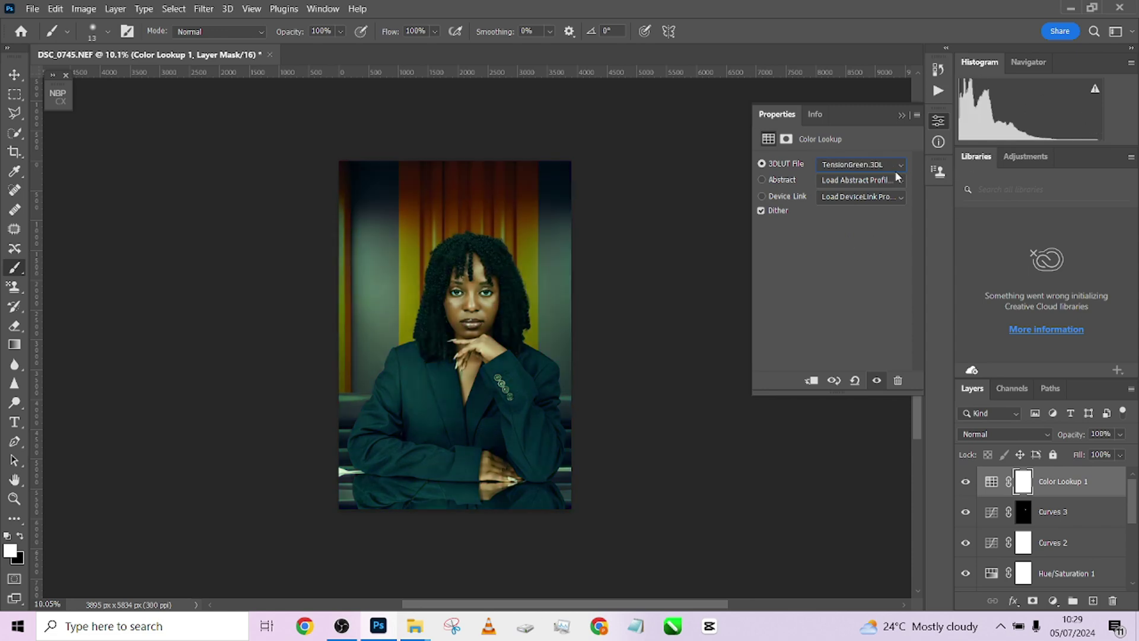
Apply the 3Strip.look 3DLUT to the Color Lookup layer and reduce its opacity to 29%
left_click(895, 171)
left_click(840, 222)
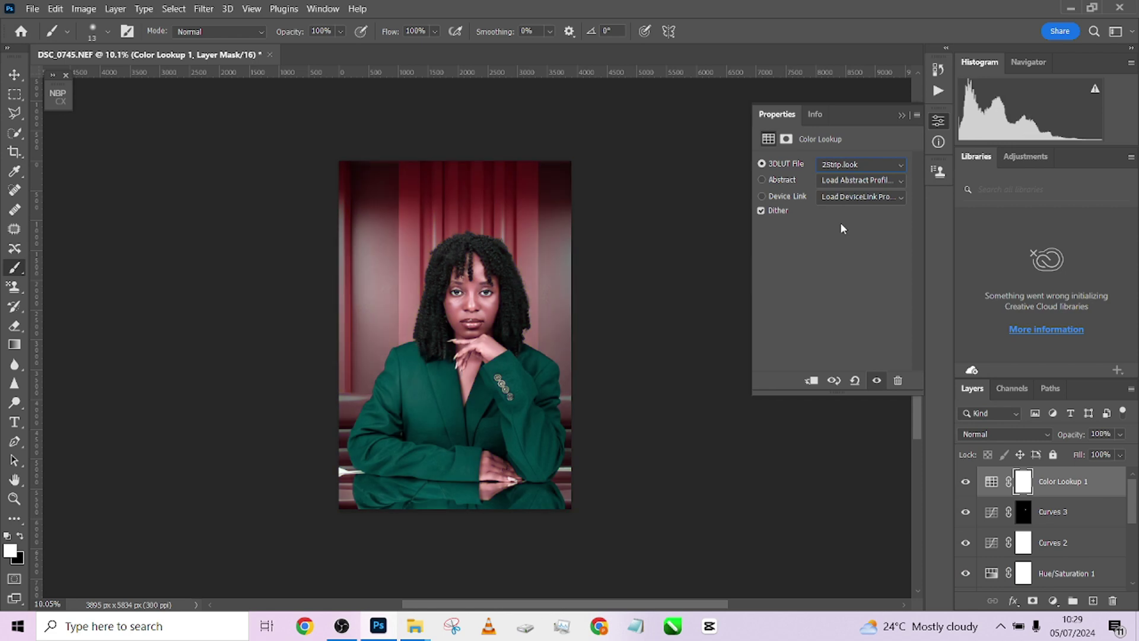
key("Down")
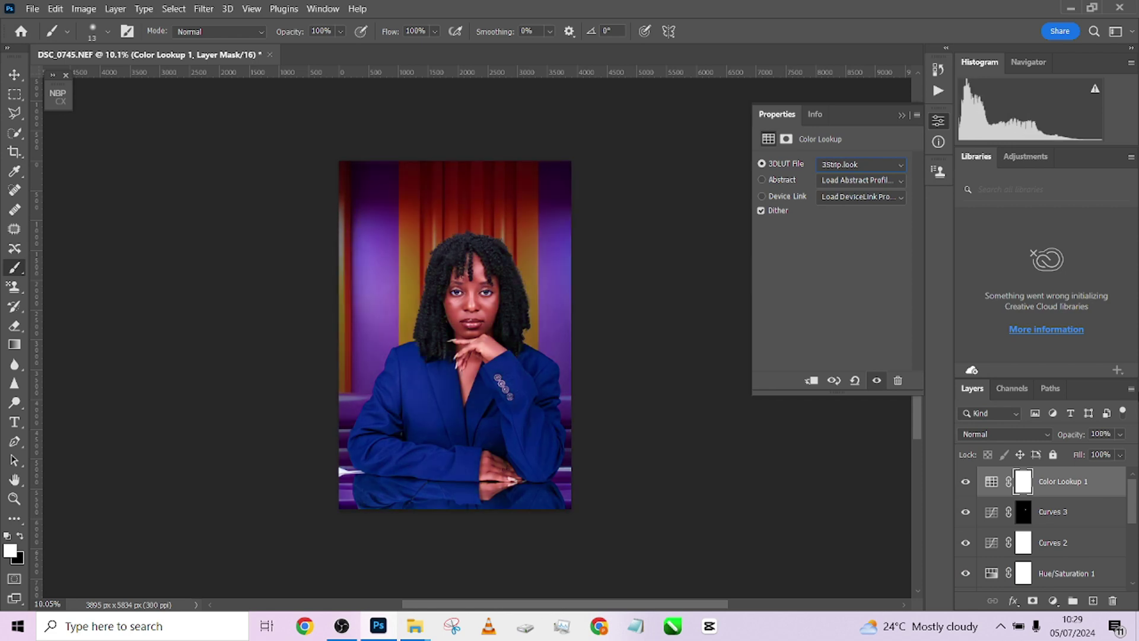
left_click(1119, 435)
left_click_drag(1089, 455, 1080, 454)
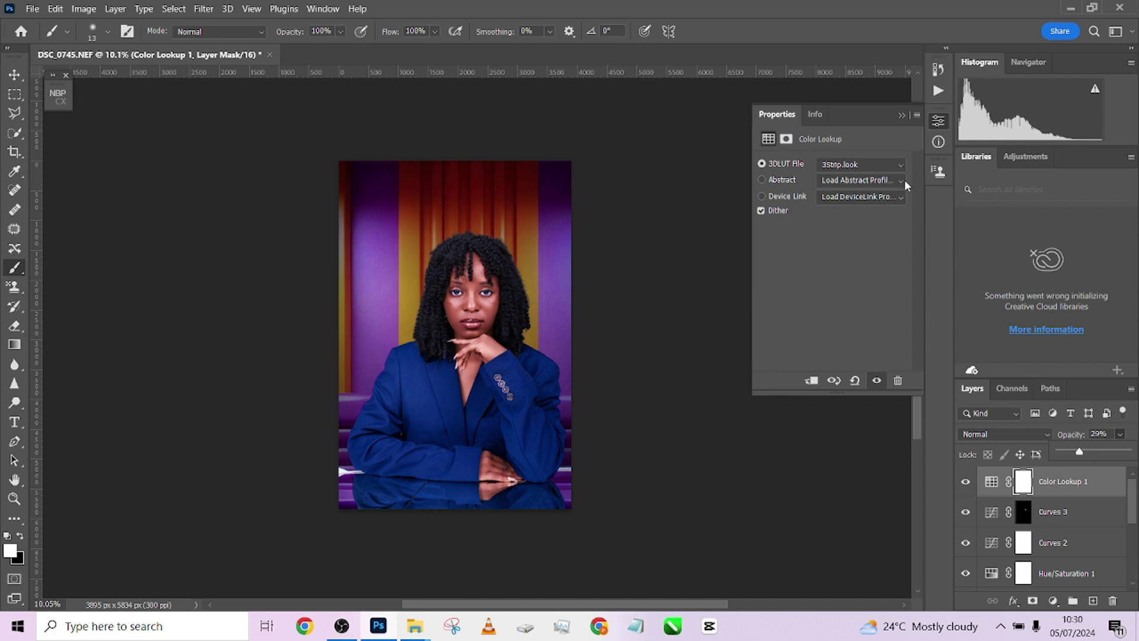
Try Bleach Bypass.look on the Color Lookup layer and change its 3DLUT to Crisp_Winter.look
left_click(900, 165)
left_click(845, 247)
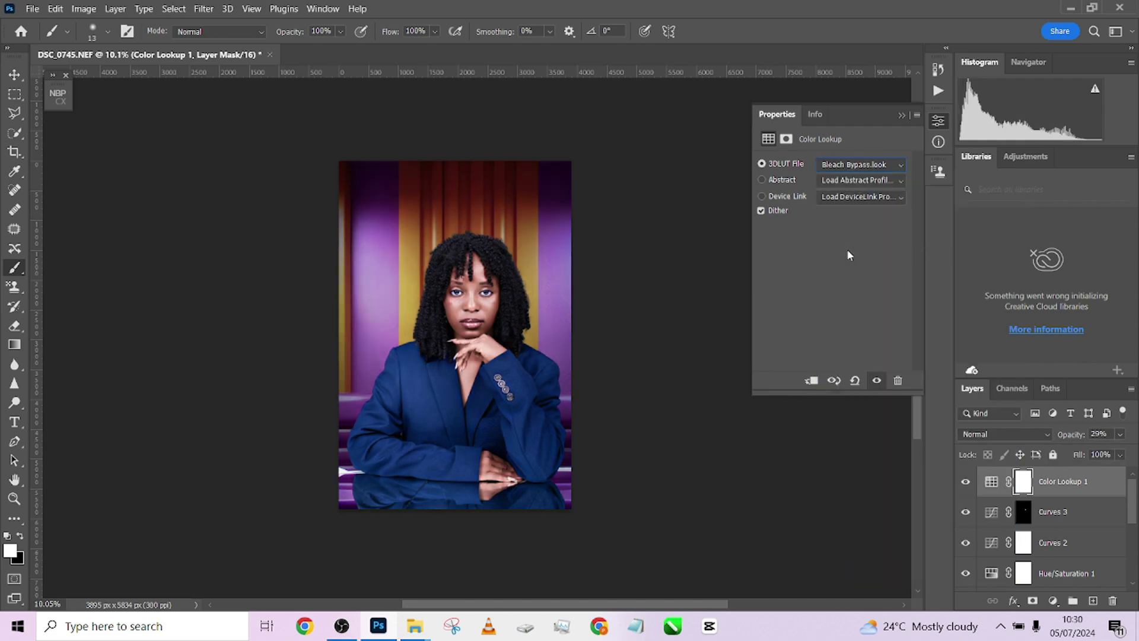
key("Down")
key("Down")
key("Down")
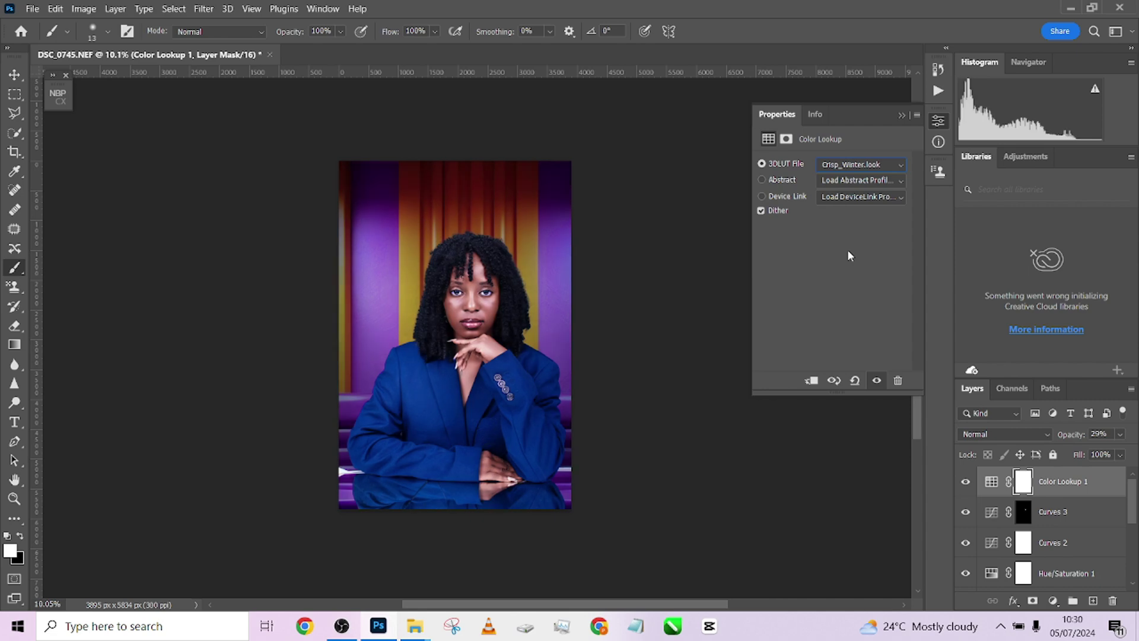
Compare the image with and without the Color Lookup layer and reduce the layer's fill to 42%
left_click_drag(1120, 454, 1096, 475)
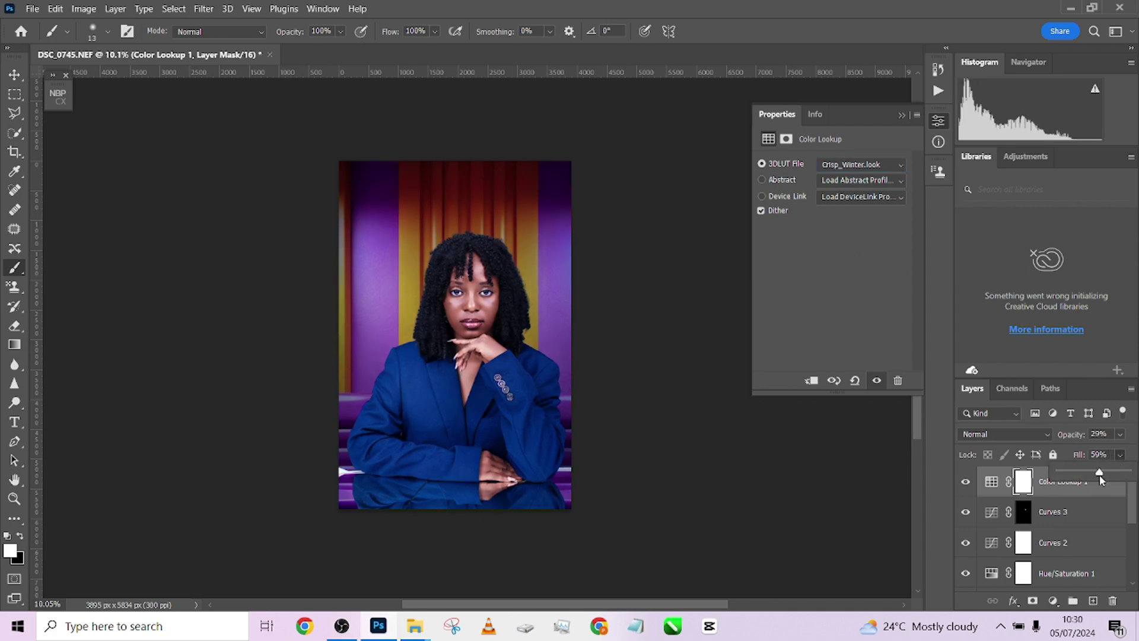
left_click(964, 485)
left_click(964, 485)
left_click(964, 485)
left_click(965, 485)
left_click(965, 482)
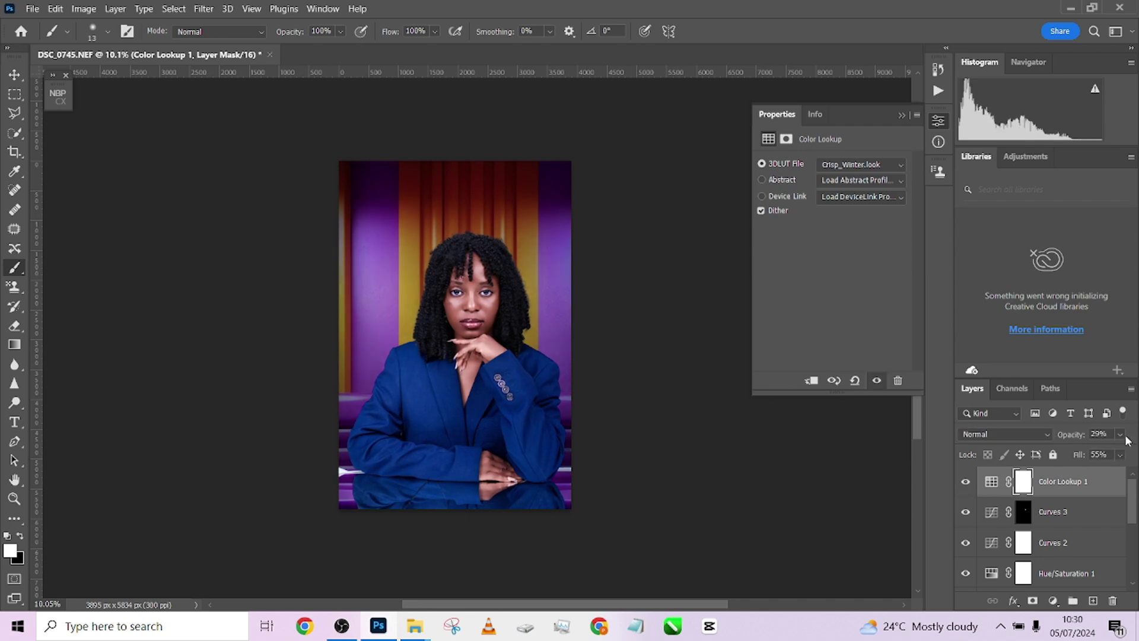
left_click(1118, 456)
left_click_drag(1096, 474, 1087, 472)
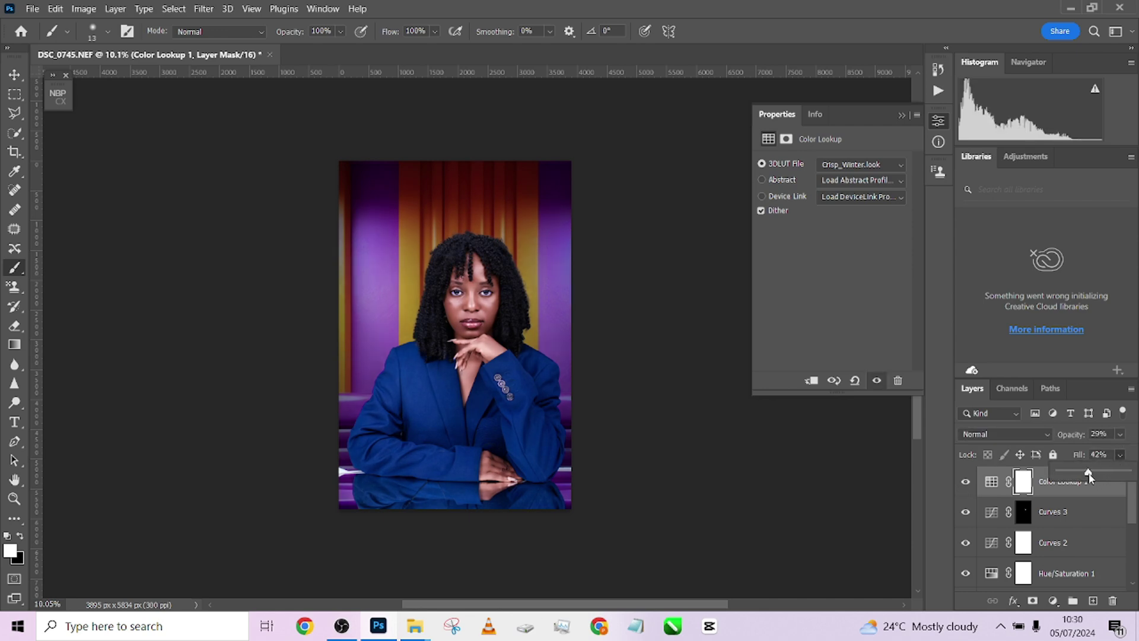
scroll(486, 285, "up", 4)
scroll(495, 321, "down", 5)
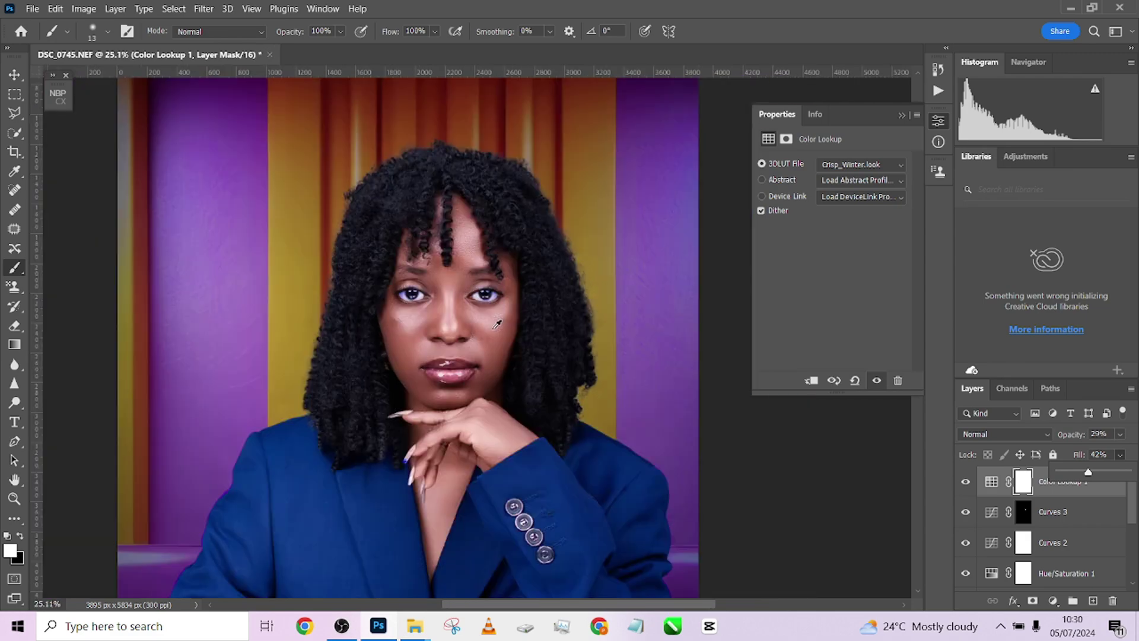
scroll(1084, 541, "down", 3)
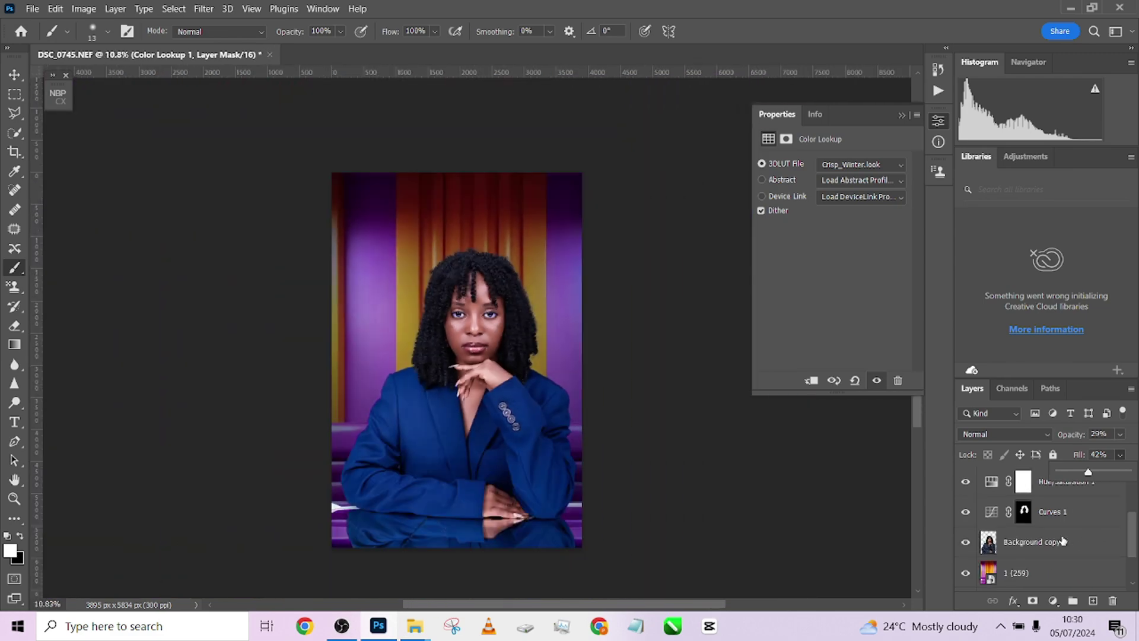
Open the Camera Raw filter on the 1 (259) backdrop layer and darken its edges with a vignetting of -100
left_click(1081, 570)
left_click(203, 9)
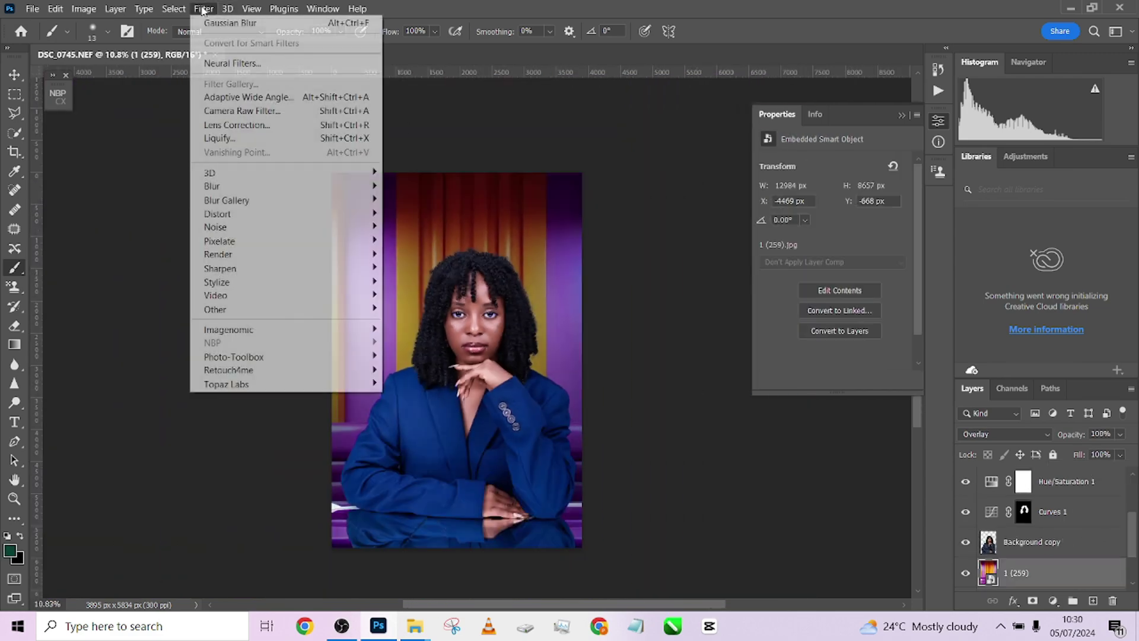
left_click(238, 114)
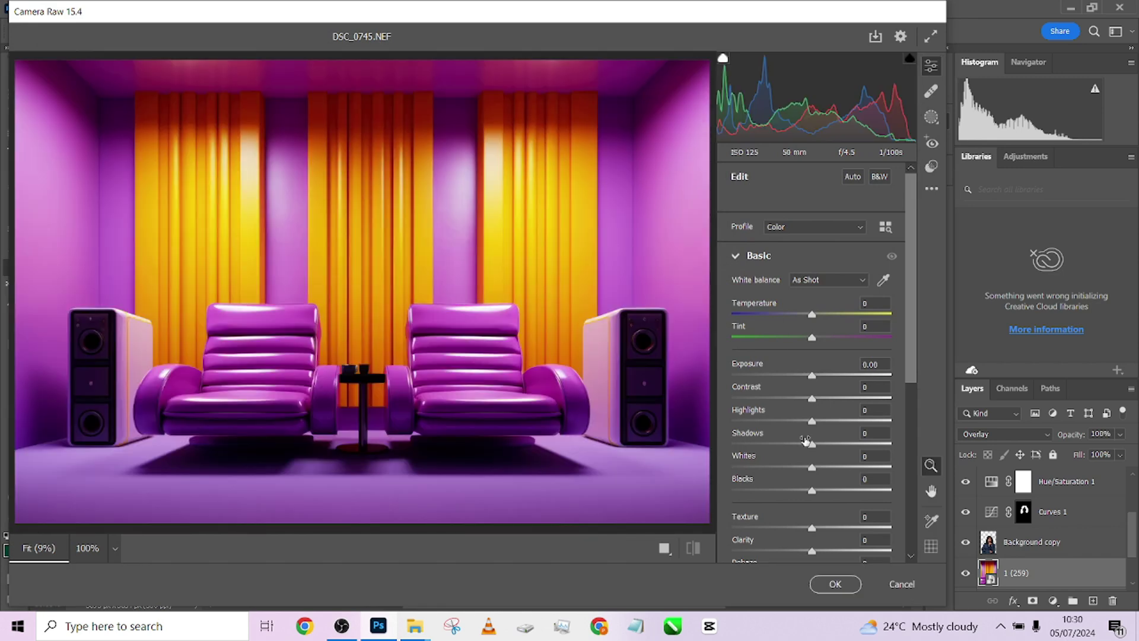
scroll(804, 468, "down", 3)
scroll(803, 467, "down", 5)
left_click(736, 515)
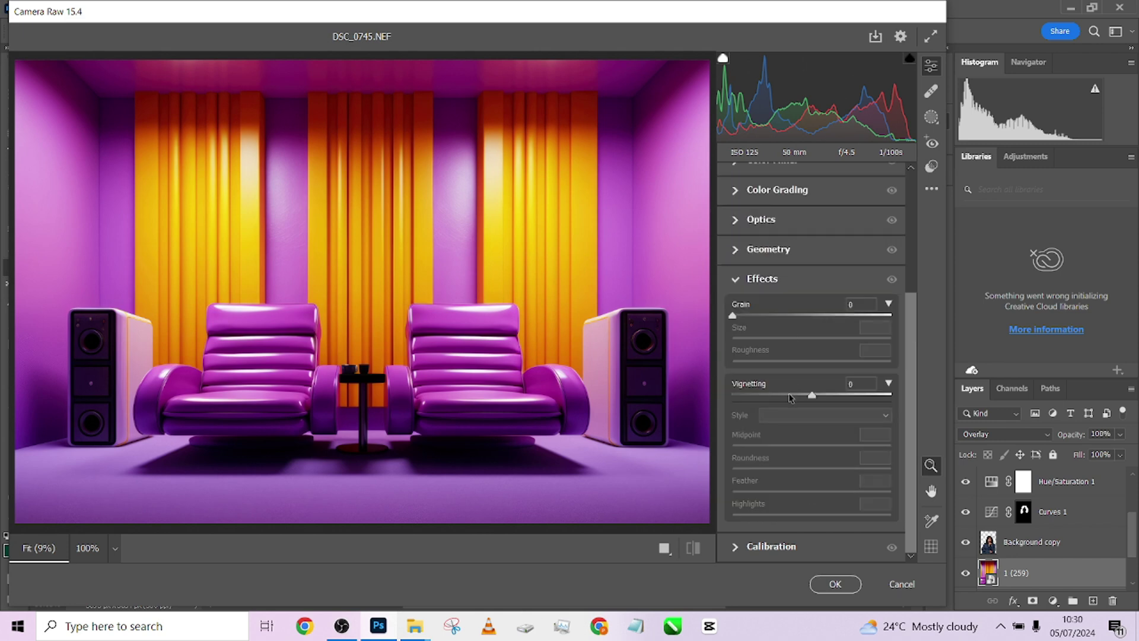
left_click(773, 395)
left_click_drag(773, 396, 719, 397)
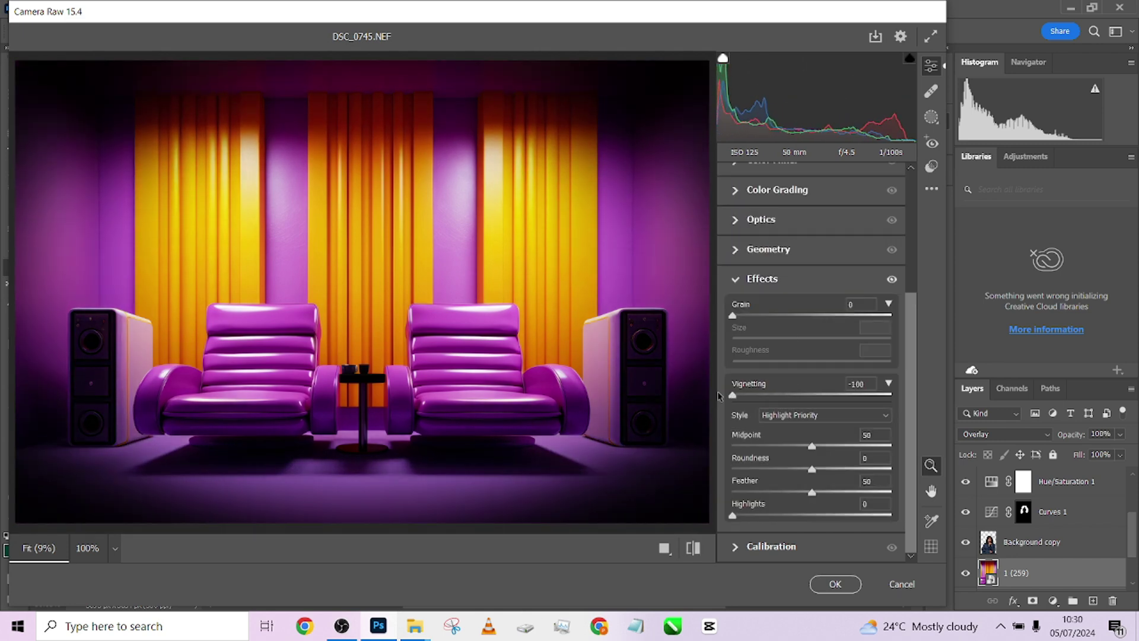
Refine the vignette to amount -64, midpoint 9, roundness +82 and highlights 100, and apply the Camera Raw filter
left_click_drag(771, 468, 876, 469)
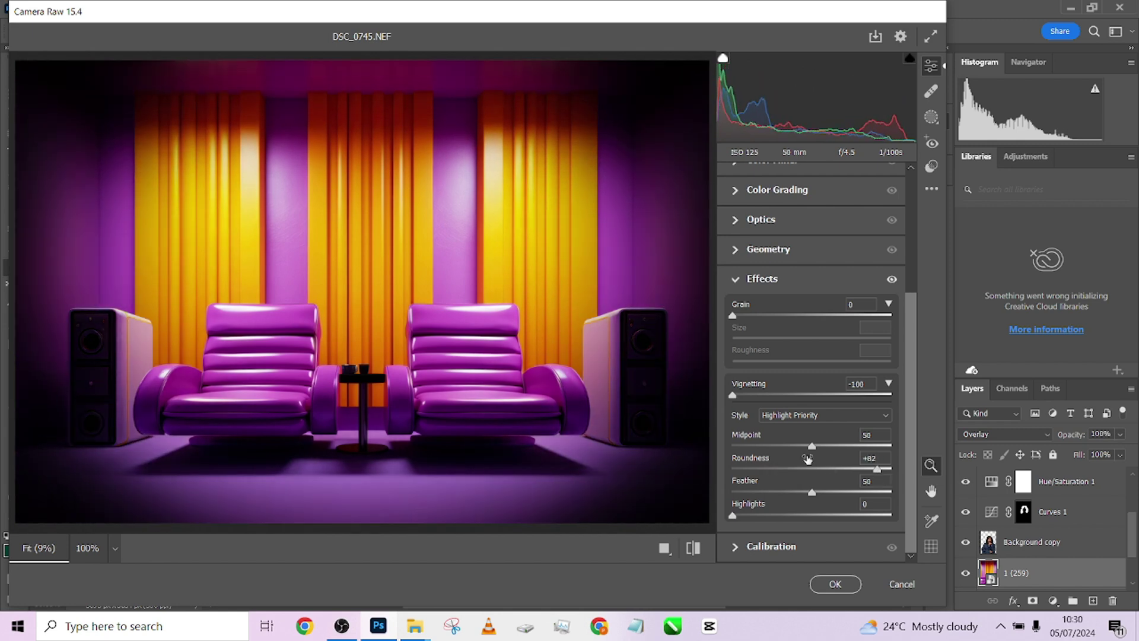
left_click_drag(797, 449, 746, 441)
left_click_drag(747, 515, 901, 515)
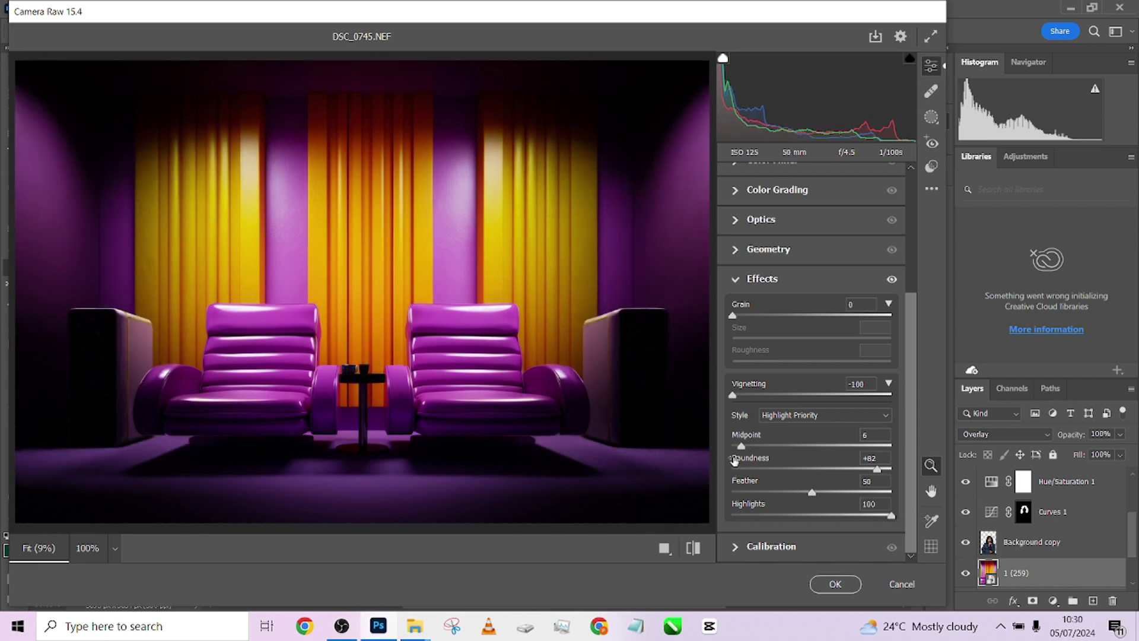
left_click_drag(741, 449, 749, 449)
left_click_drag(733, 396, 763, 401)
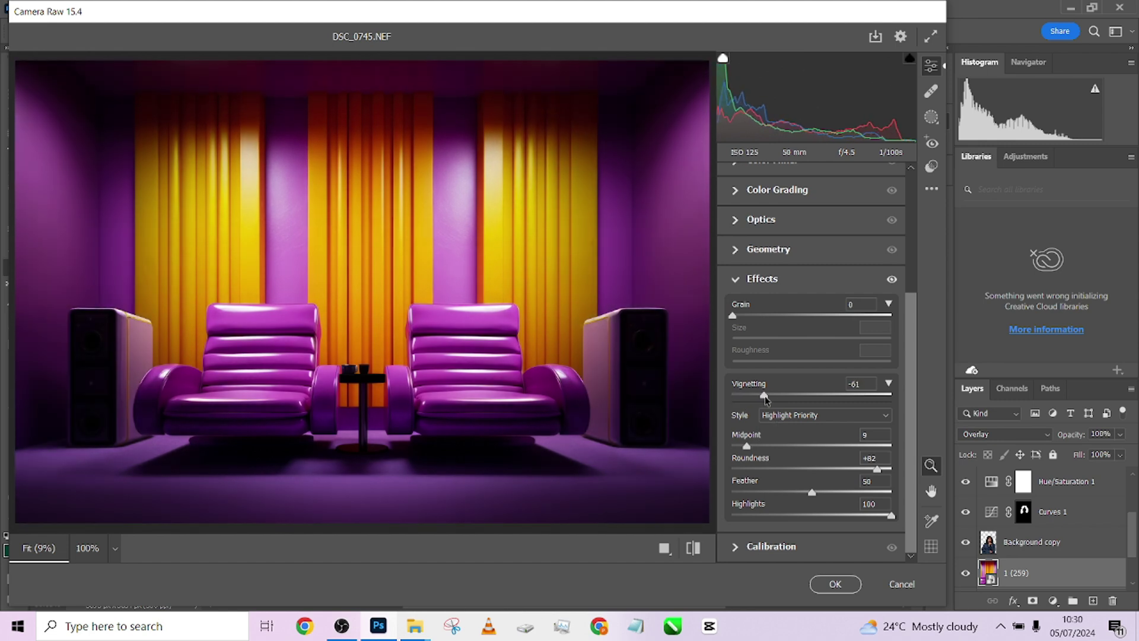
left_click(835, 584)
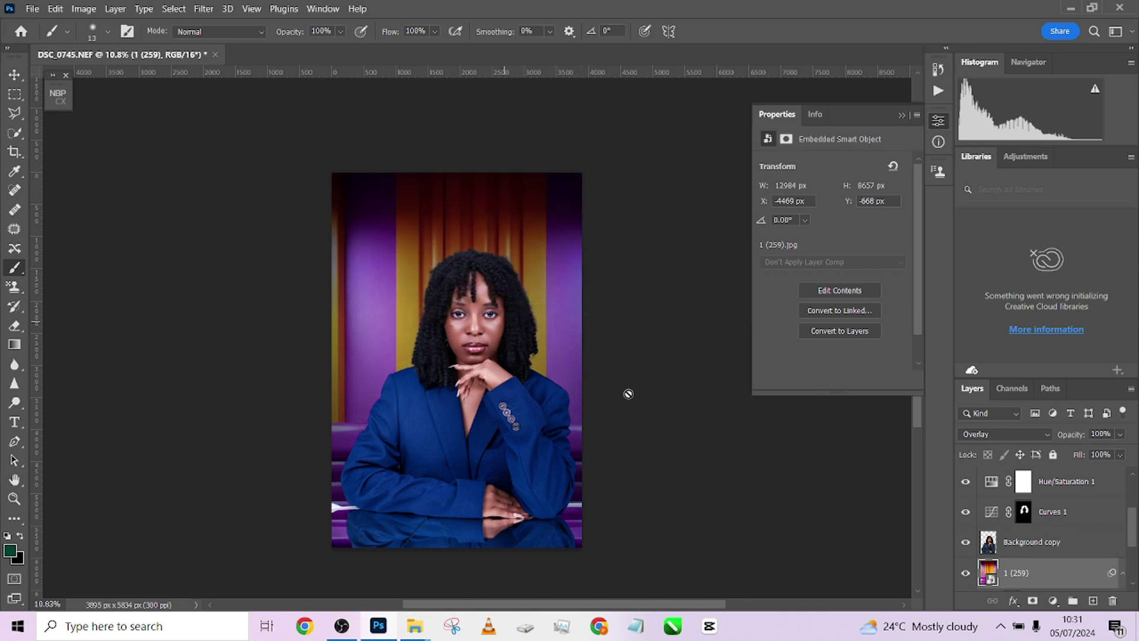
Compare the backdrop without its Camera Raw smart filter, keep the filter enabled, and flatten the image
scroll(986, 512, "down", 3)
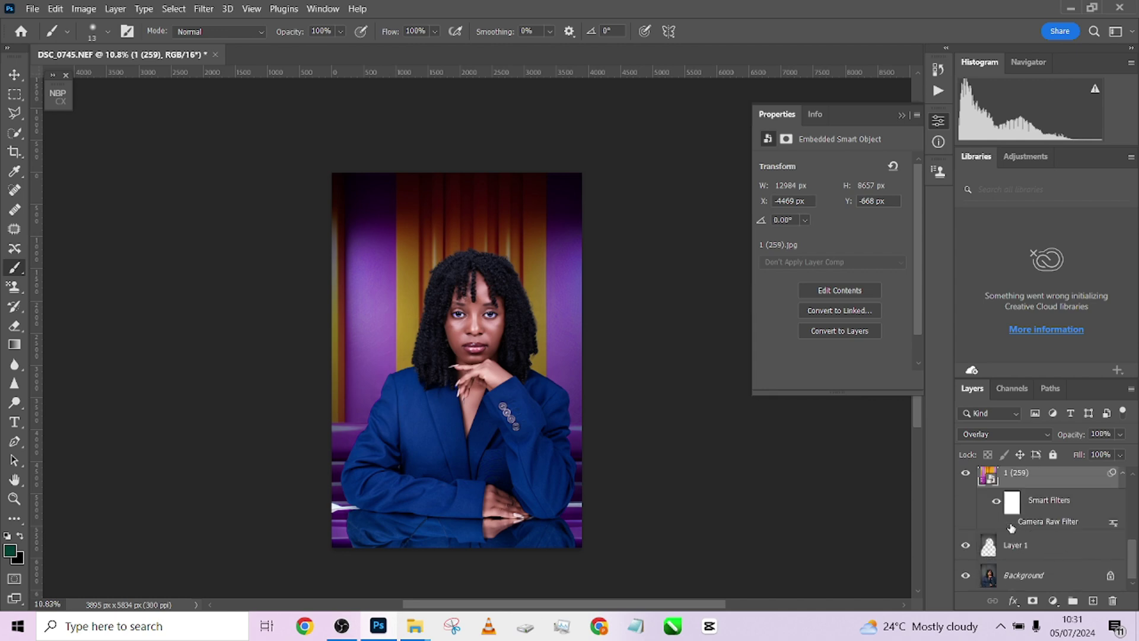
left_click(1009, 522)
right_click(1068, 573)
left_click(1047, 539)
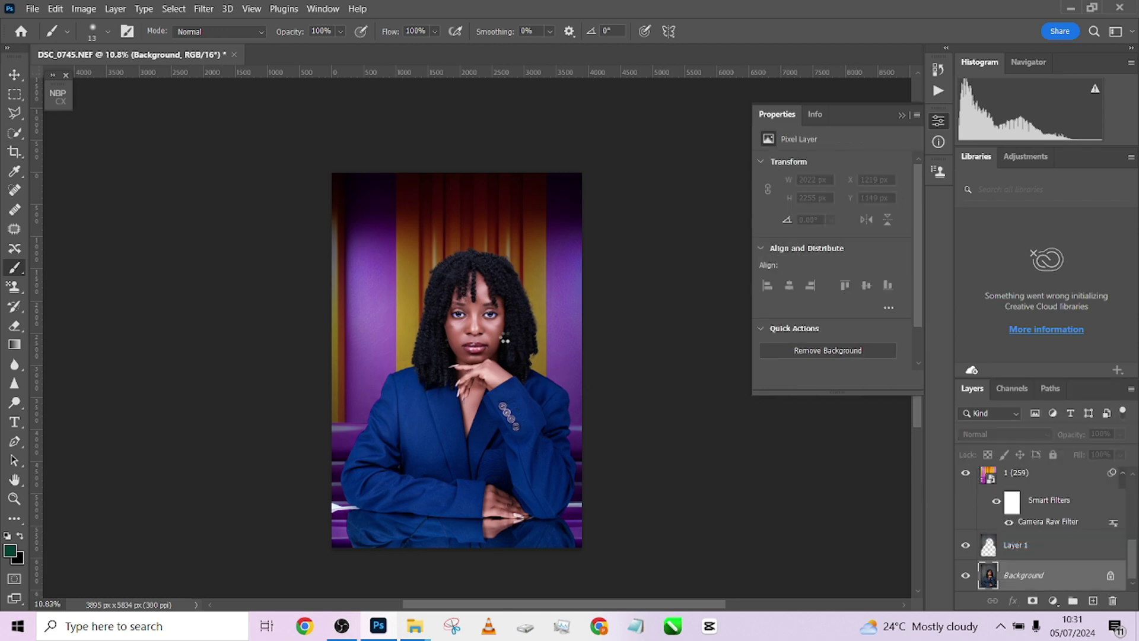
Examine the flattened portrait up close, from the face and hair to the hands and jacket
scroll(509, 345, "up", 13)
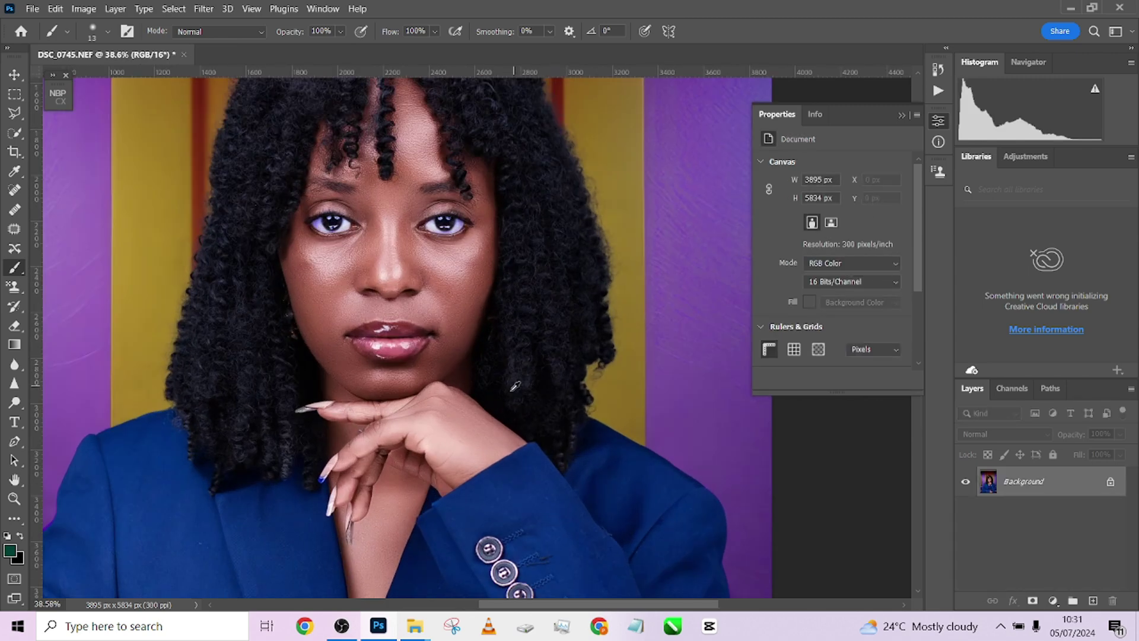
left_click_drag(427, 418, 507, 226)
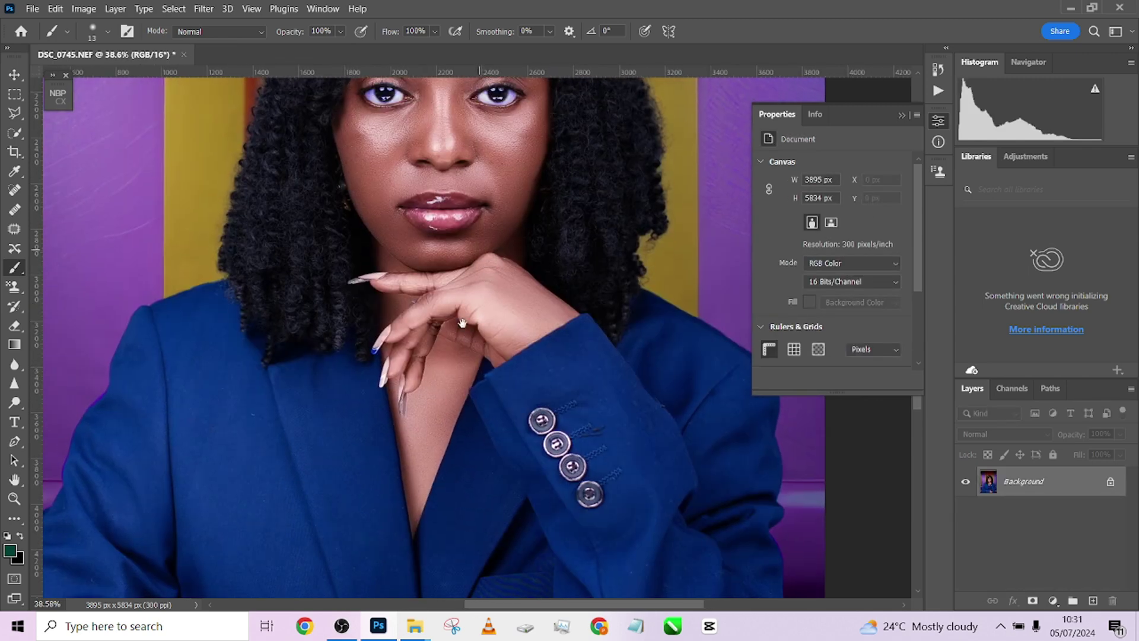
left_click_drag(463, 323, 431, 125)
left_click_drag(473, 89, 501, 486)
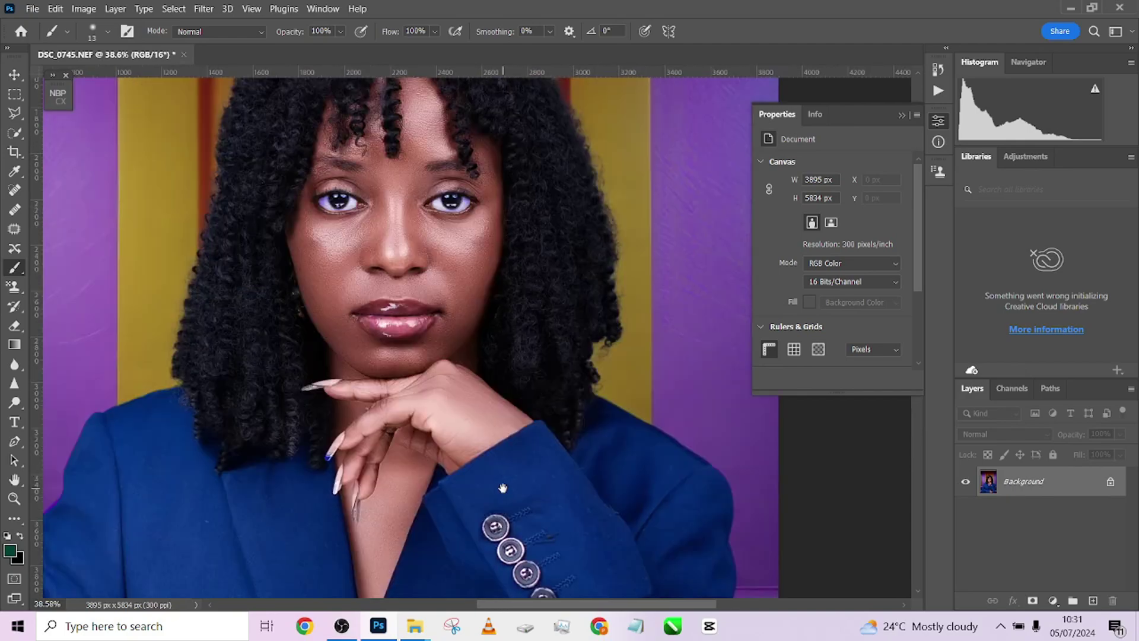
left_click_drag(491, 407, 513, 564)
scroll(487, 434, "down", 6)
scroll(490, 436, "down", 4)
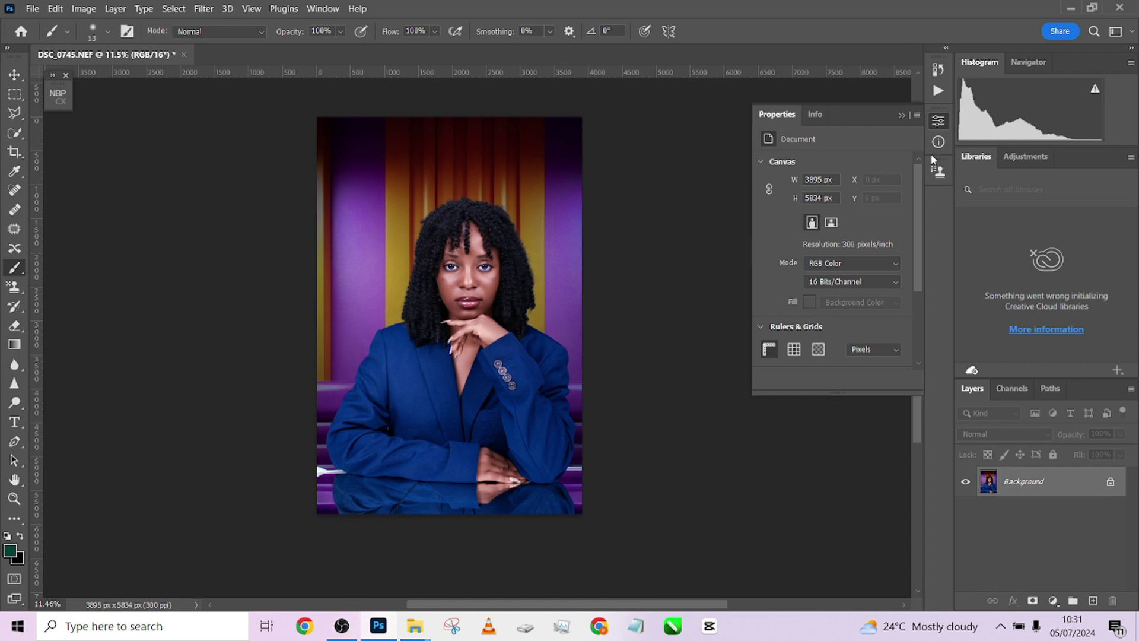
Compare the original unedited photo with the finished portrait using the history, ending on the Flatten Image state
left_click(938, 70)
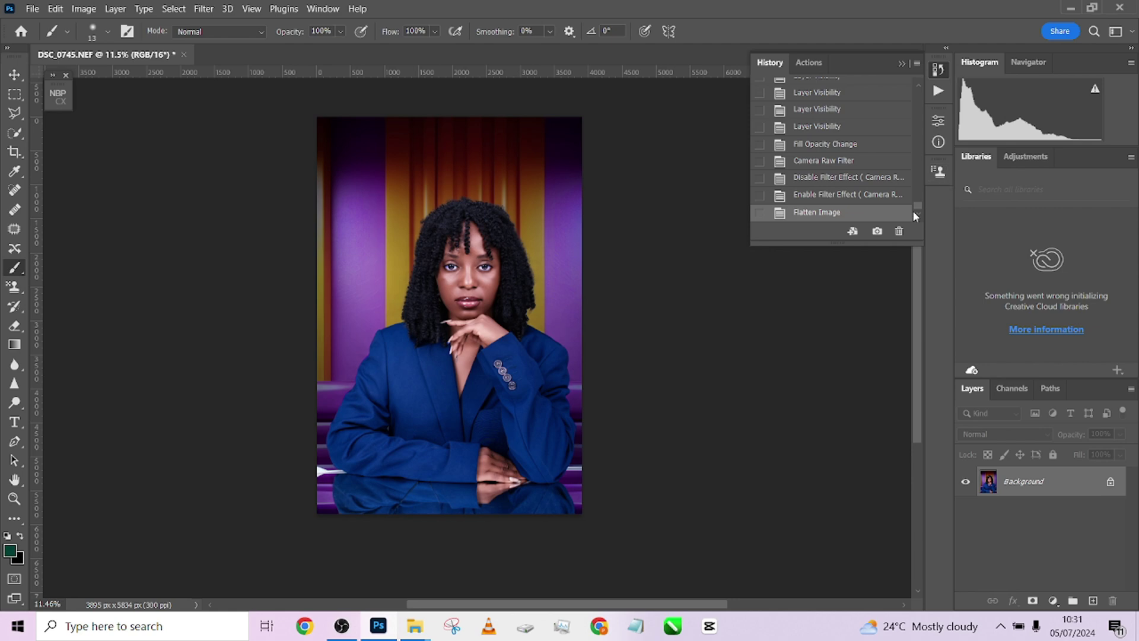
mouse_move(914, 207)
left_mouse_down()
mouse_move(917, 92)
mouse_move(914, 219)
left_mouse_up()
left_click(855, 94)
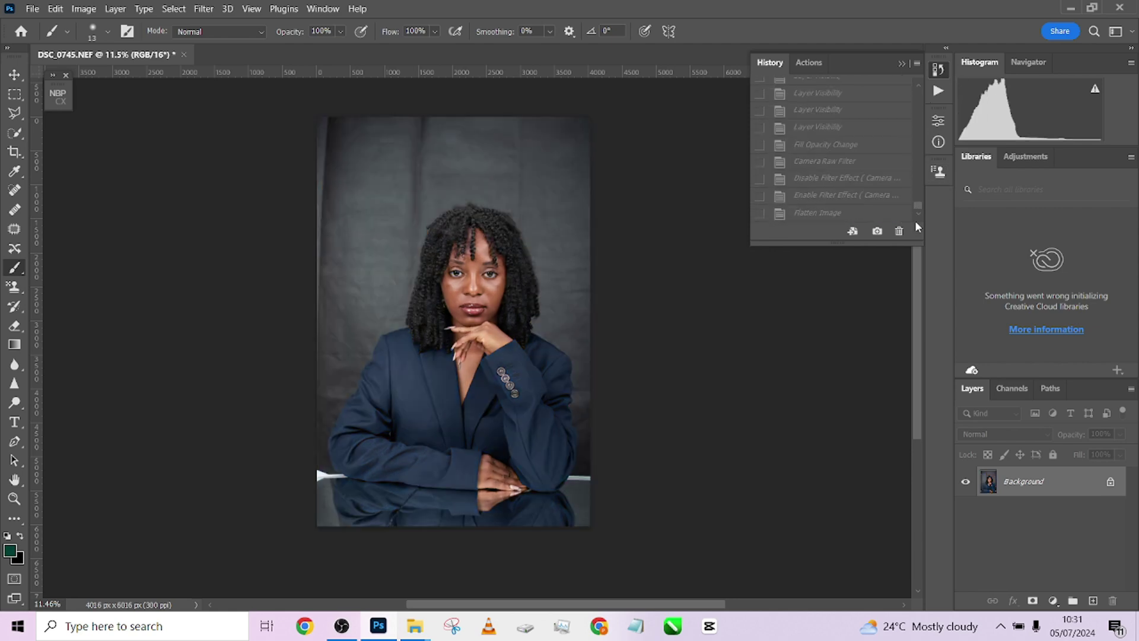
left_click(792, 214)
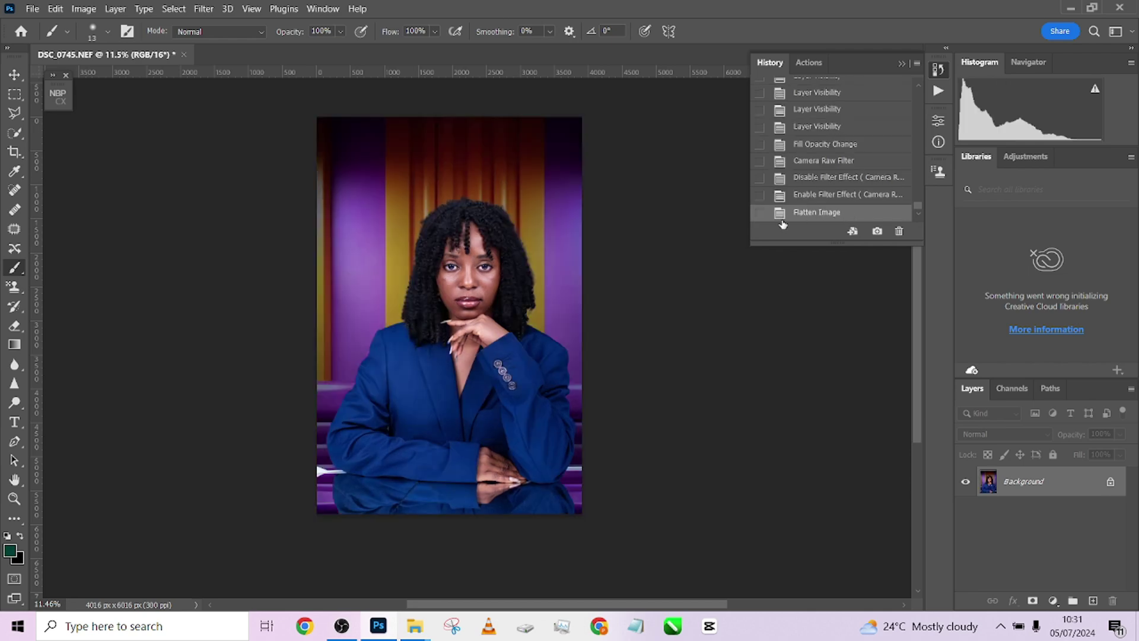